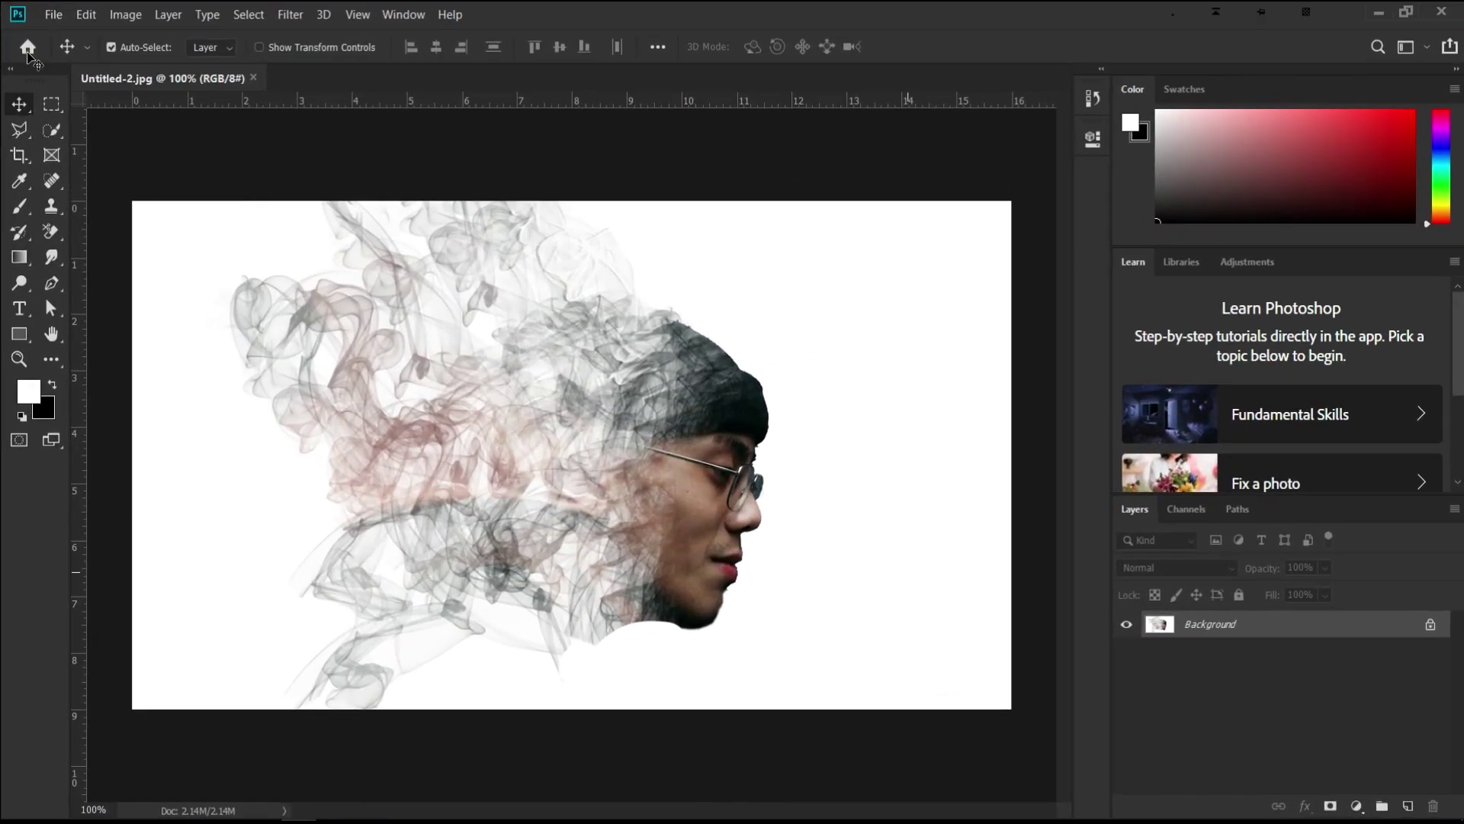
# - Create a new 16 x 9 inch RGB document at 300 pixels/inch with a white background
pyautogui.click(35, 55)
pyautogui.click(98, 242)
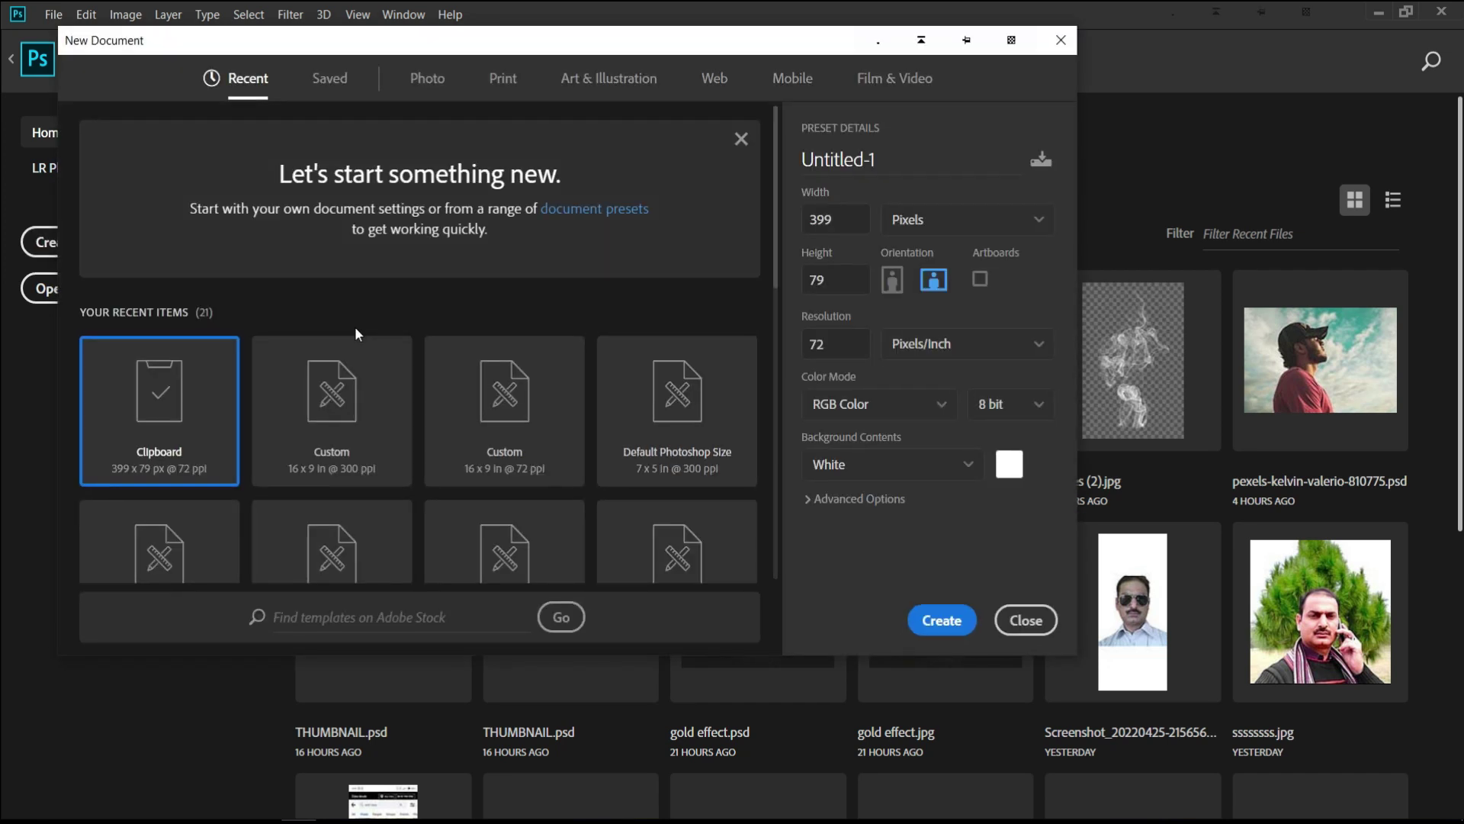
pyautogui.click(331, 425)
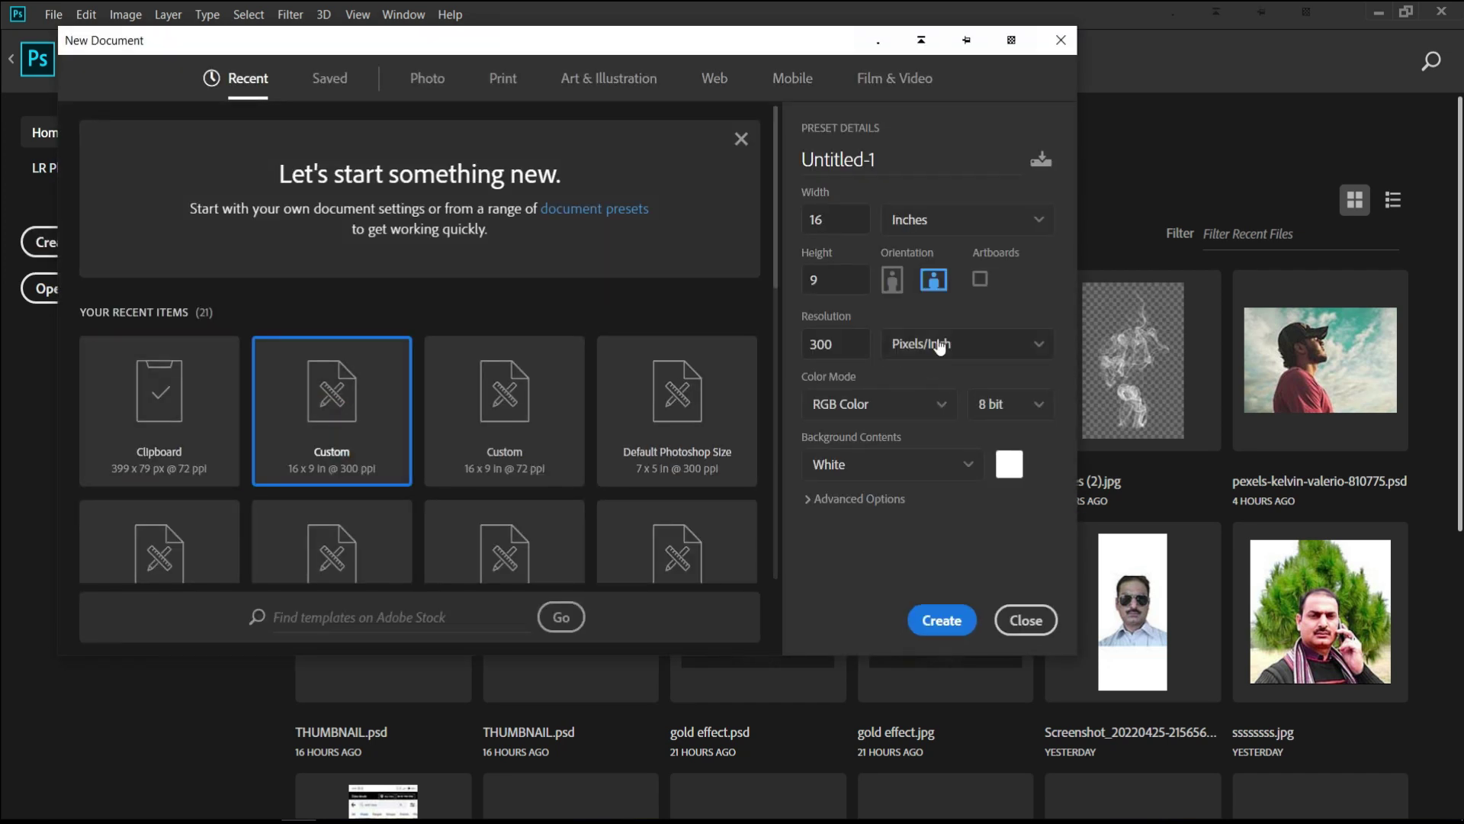
pyautogui.click(838, 219)
pyautogui.click(847, 287)
pyautogui.click(824, 281)
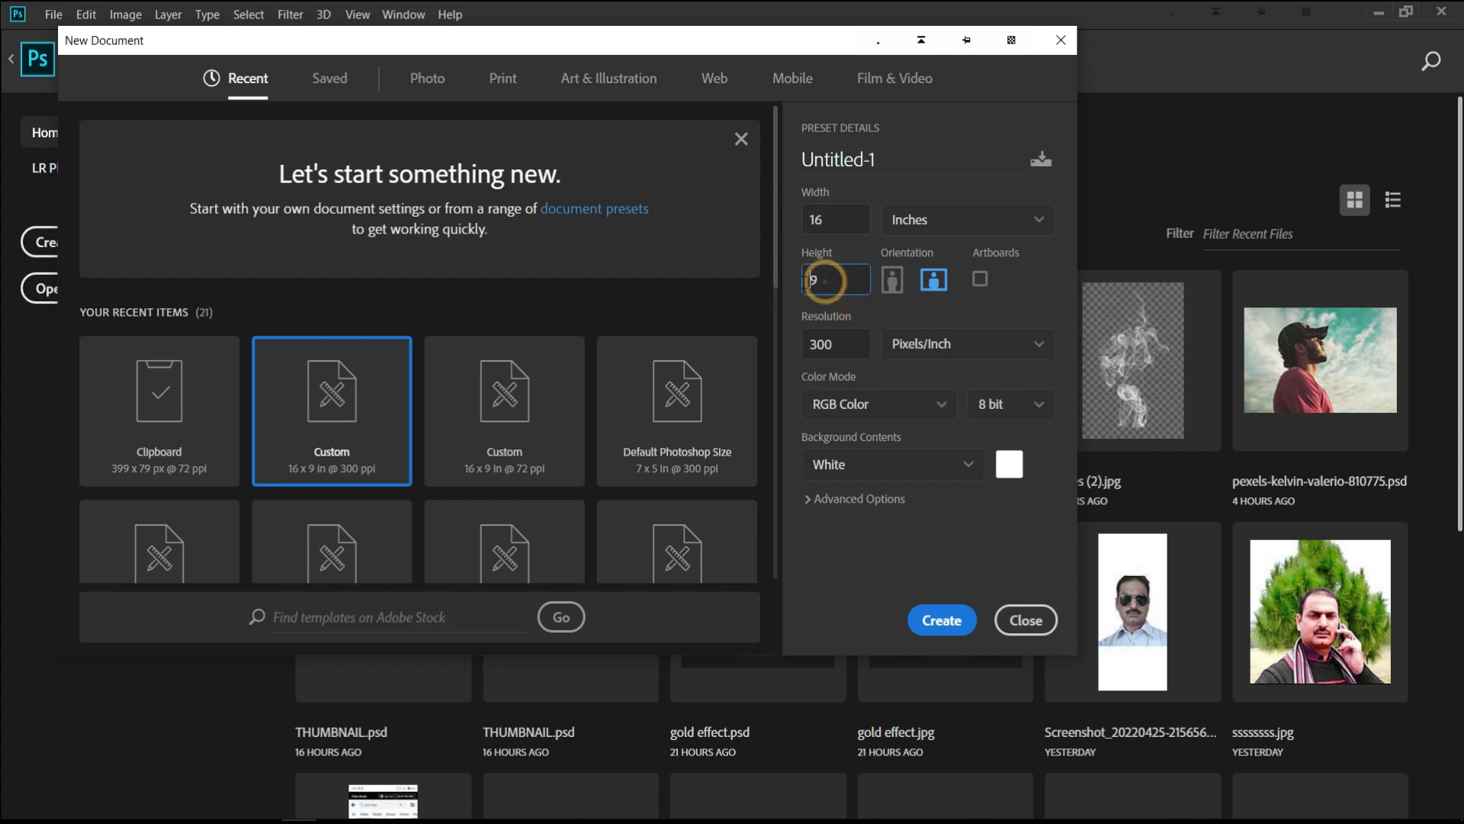
pyautogui.click(943, 622)
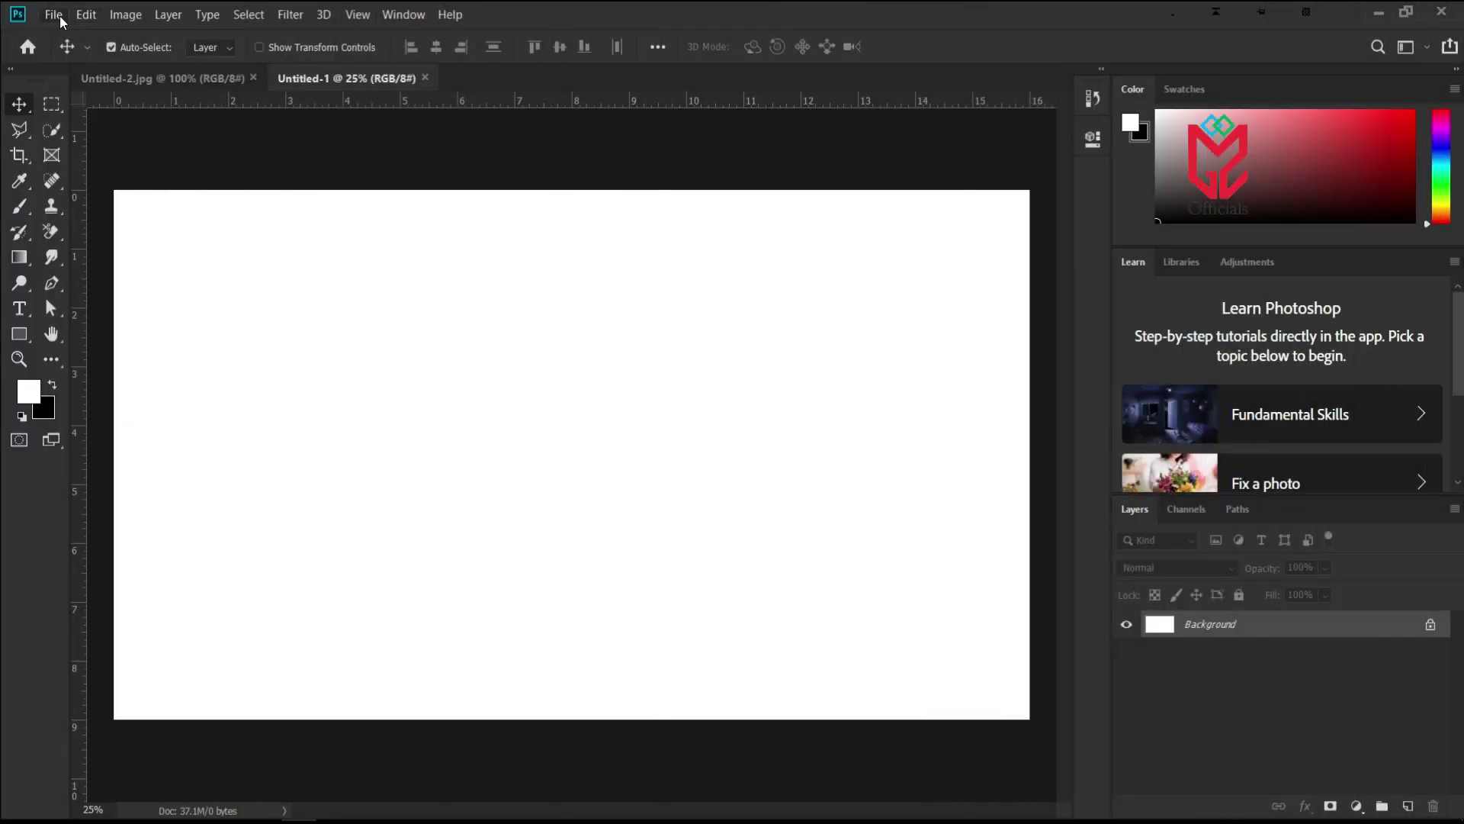
# - Open the photo charlesdeluvio-kVg2DQTAK7c-unsplash from Downloads and close the Untitled-2.jpg document
pyautogui.click(58, 15)
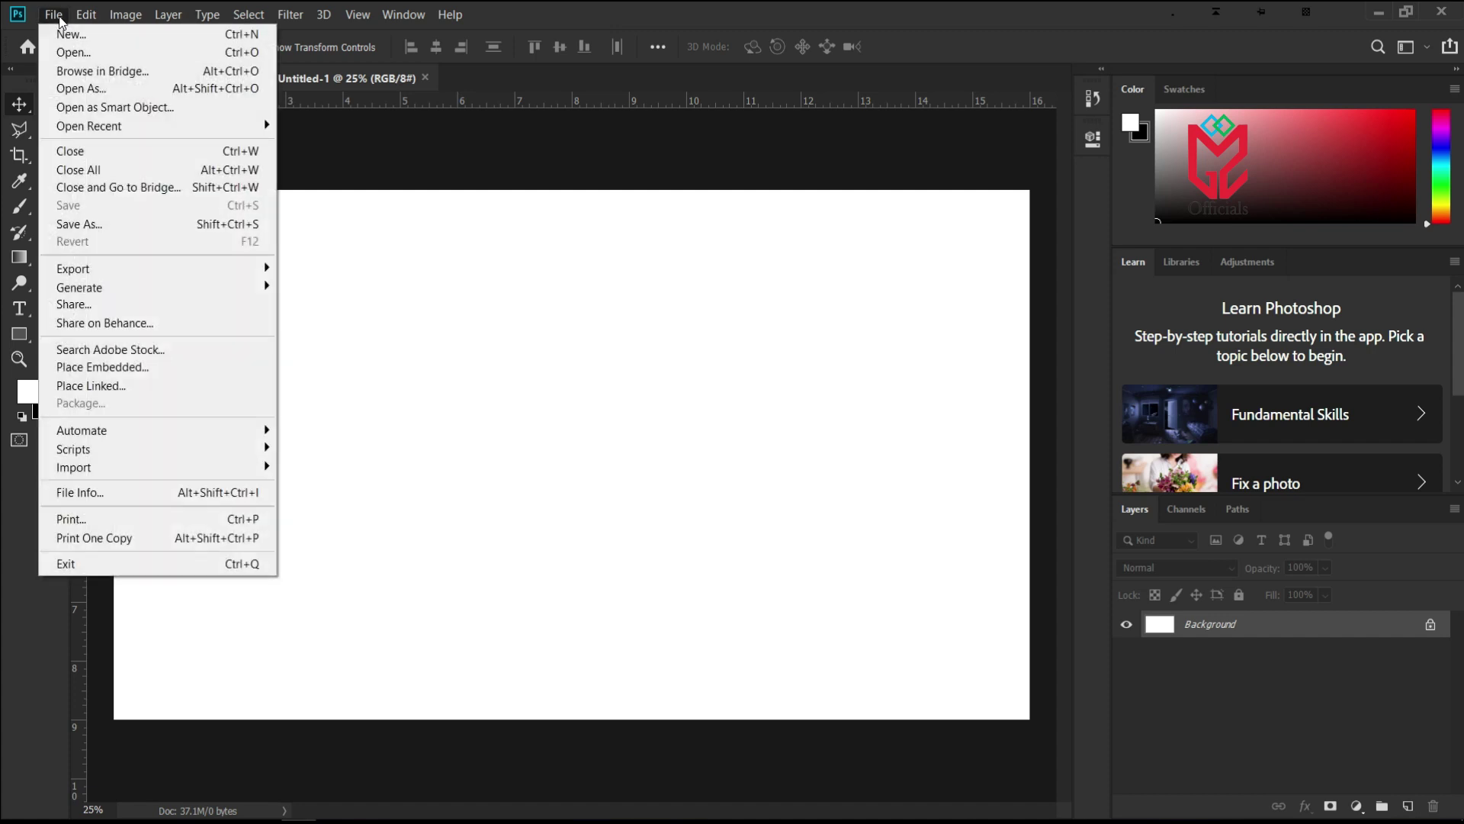
pyautogui.click(84, 52)
pyautogui.click(223, 184)
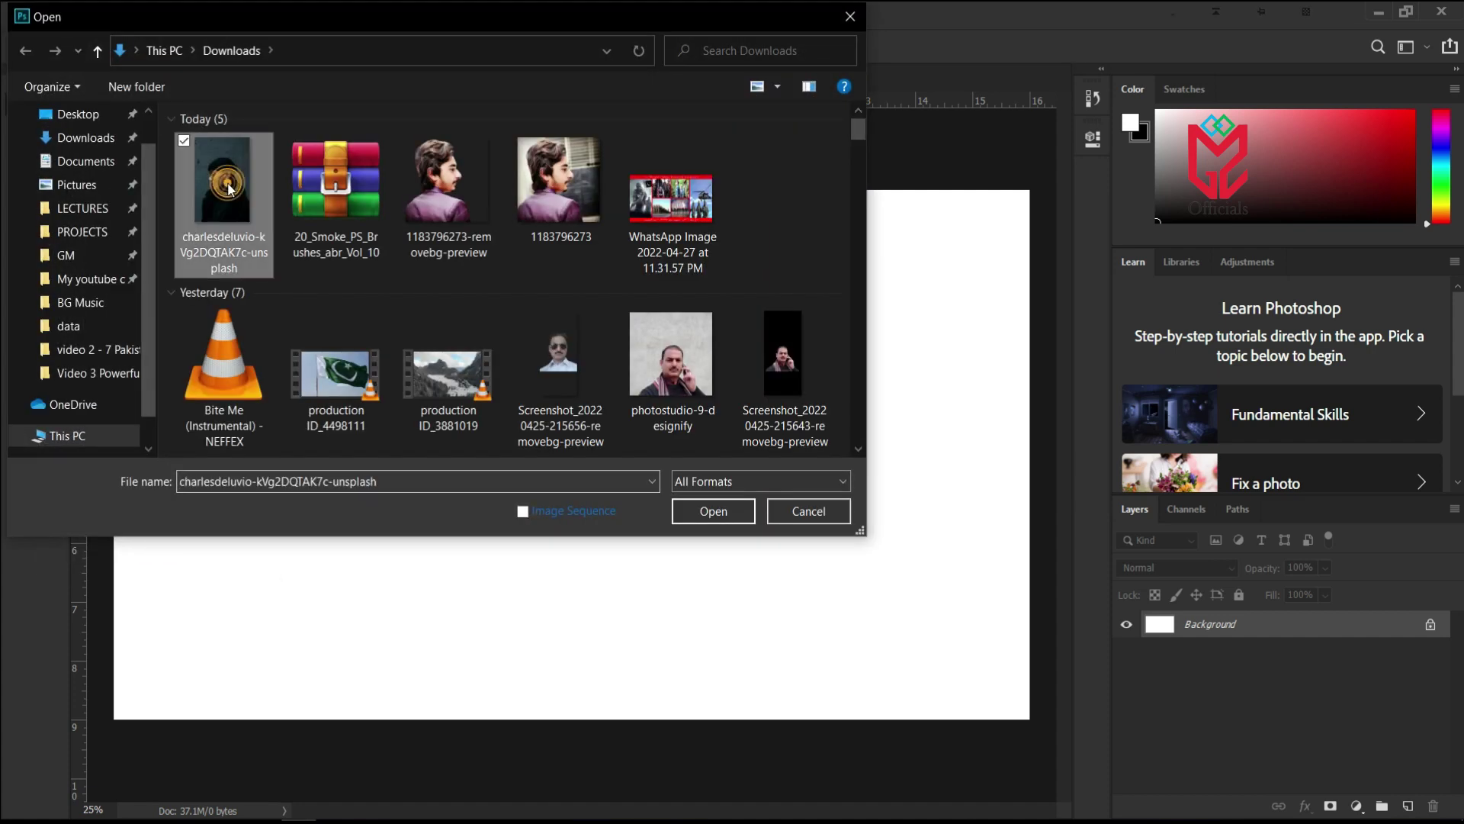
pyautogui.click(713, 511)
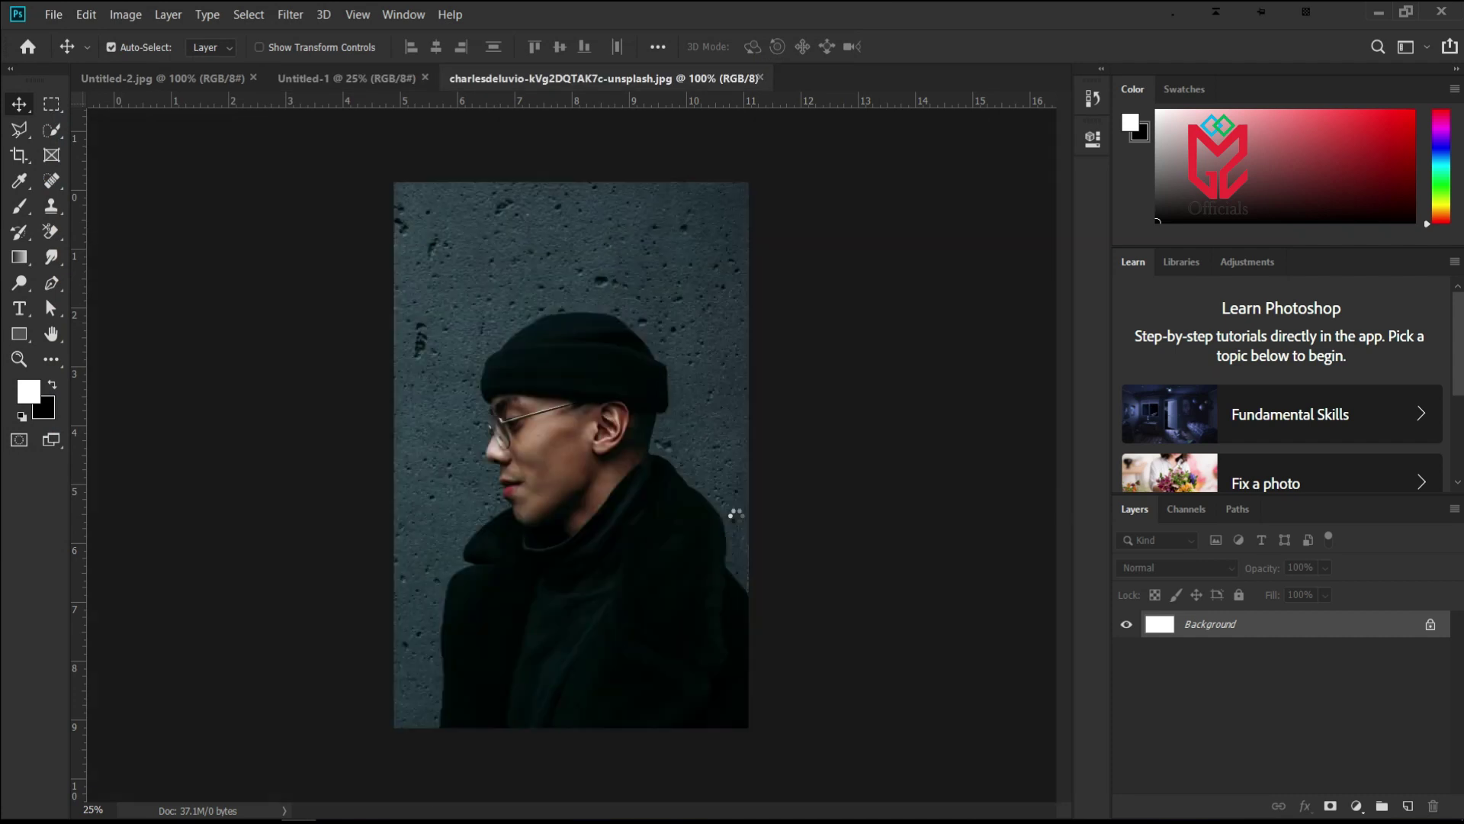
pyautogui.click(252, 77)
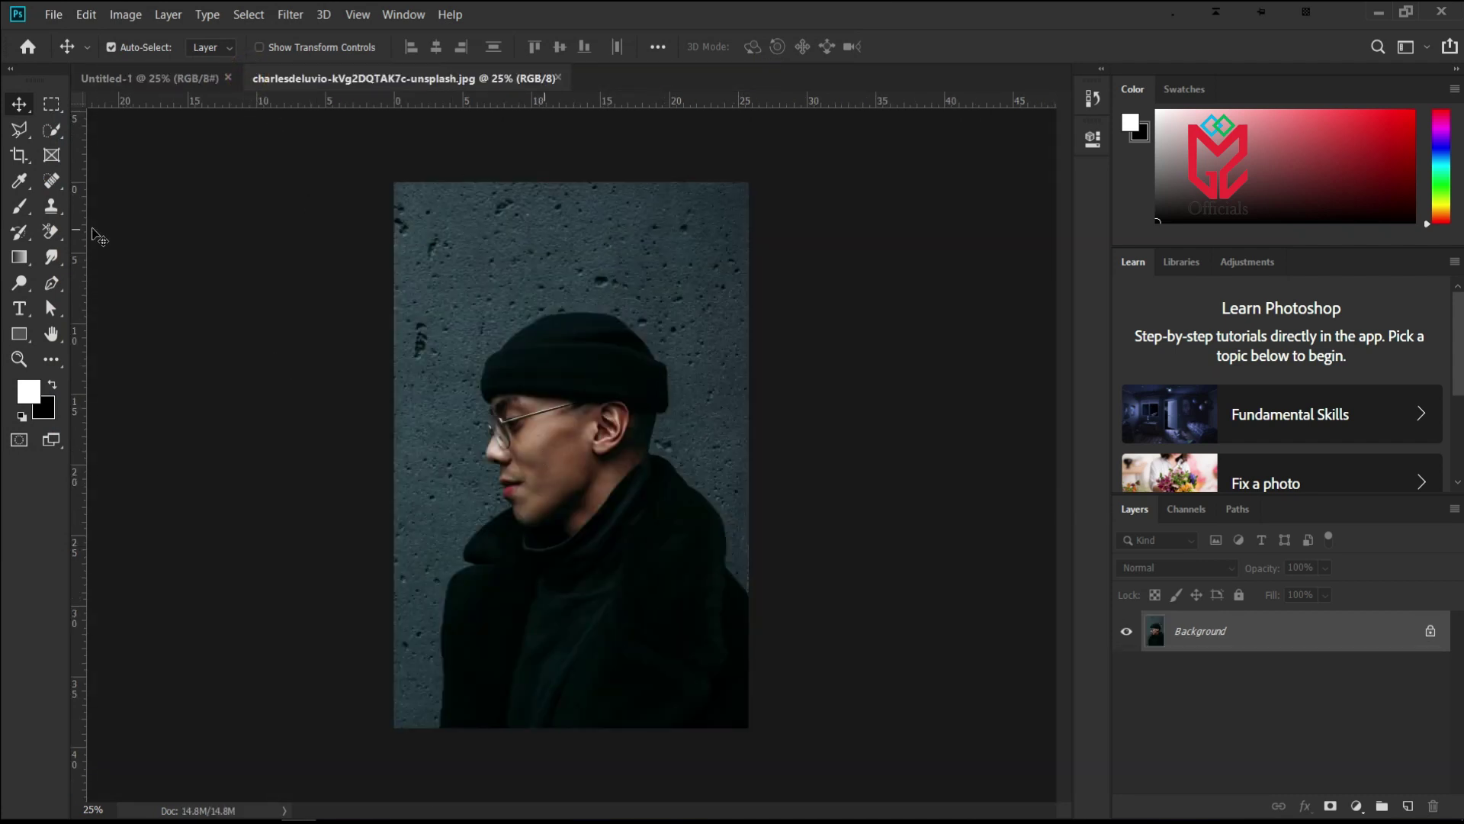
# - Select the man's head and beanie with the Quick Selection tool and mask out the rest of the photo
pyautogui.click(48, 128)
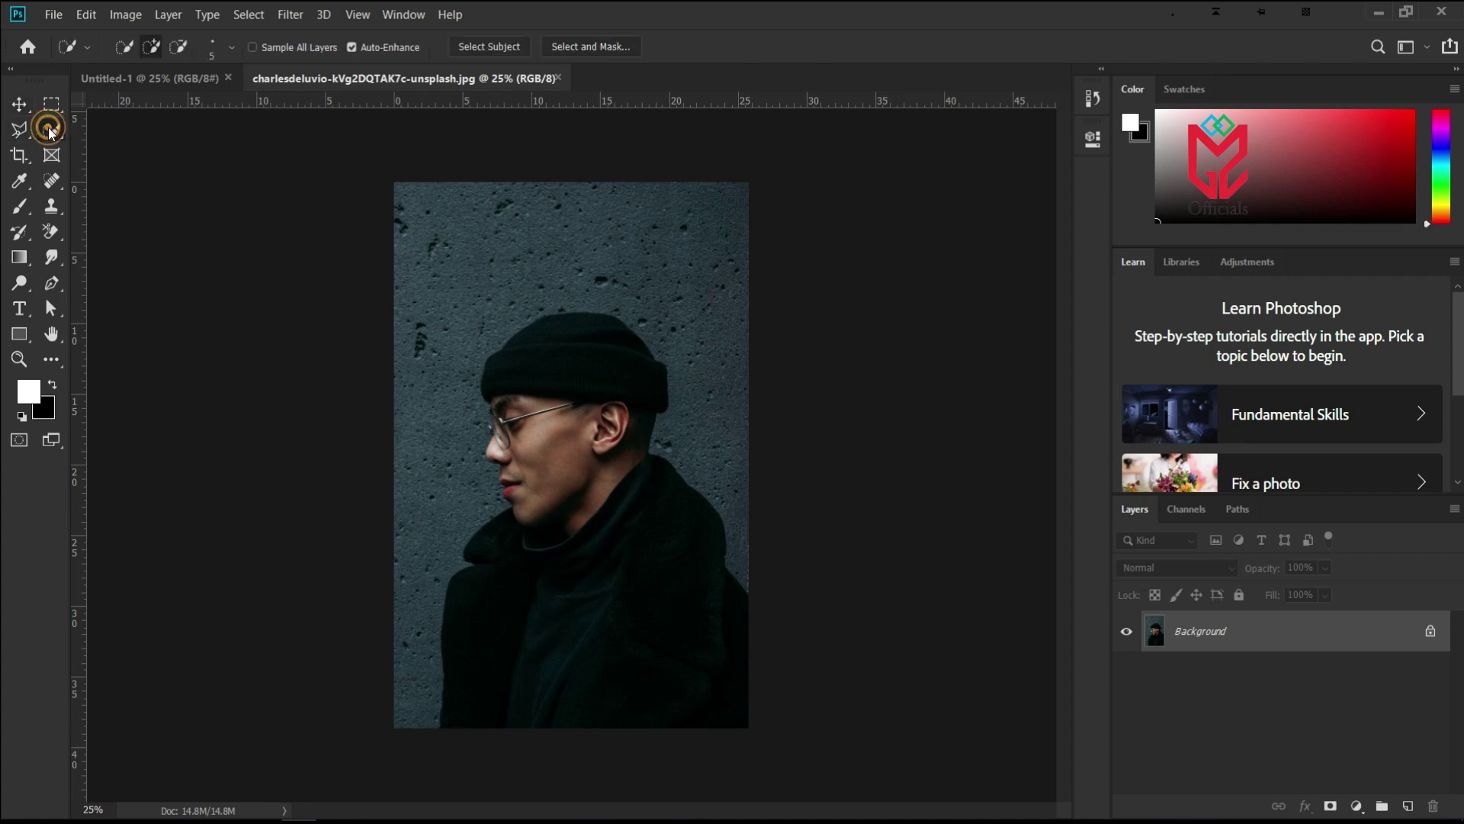
pyautogui.moveTo(591, 340)
pyautogui.mouseDown()
pyautogui.moveTo(545, 415)
pyautogui.moveTo(602, 431)
pyautogui.moveTo(547, 485)
pyautogui.moveTo(546, 516)
pyautogui.mouseUp()
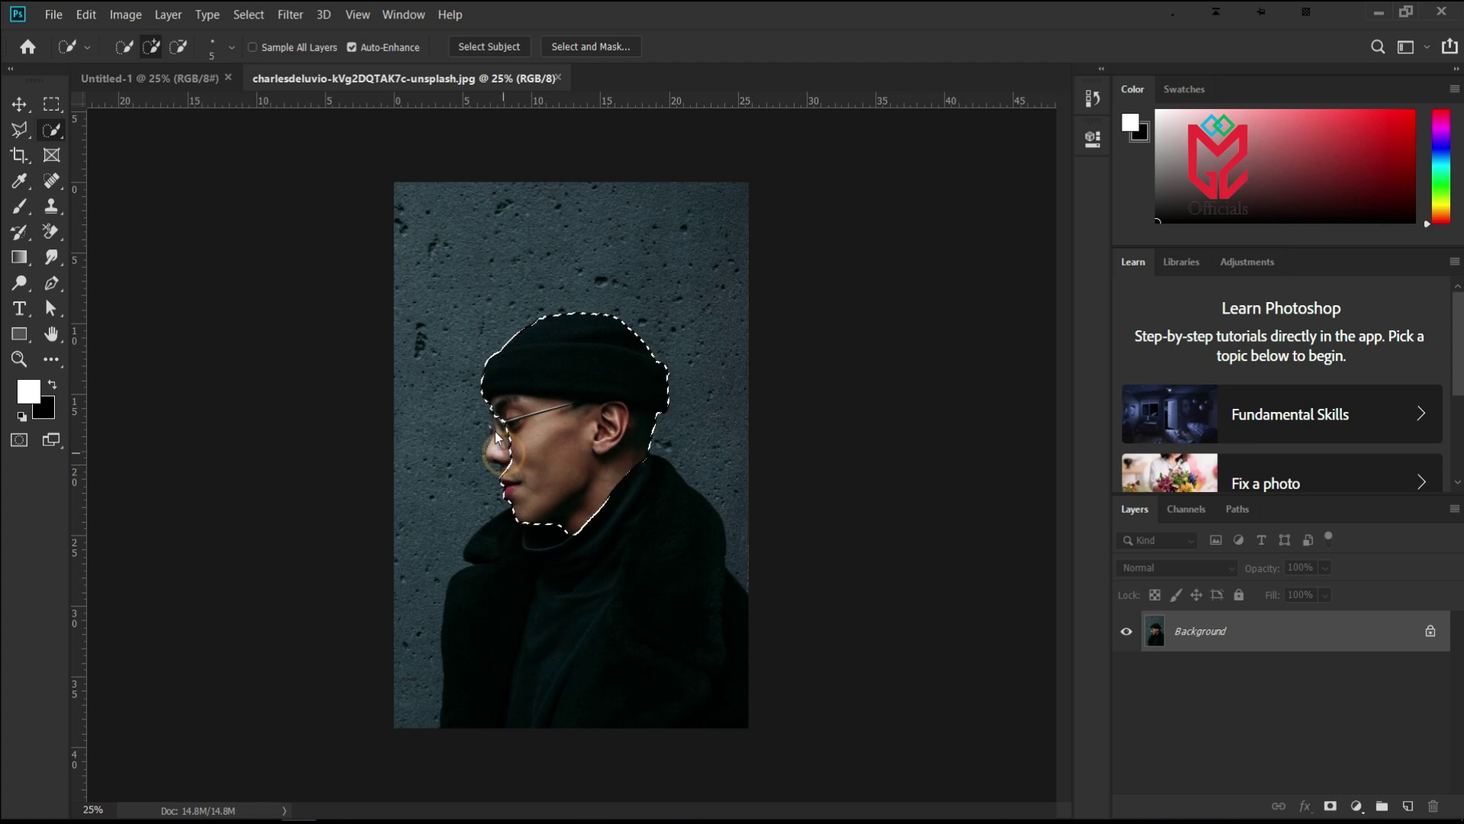
pyautogui.hotkey('ctrl', '+')
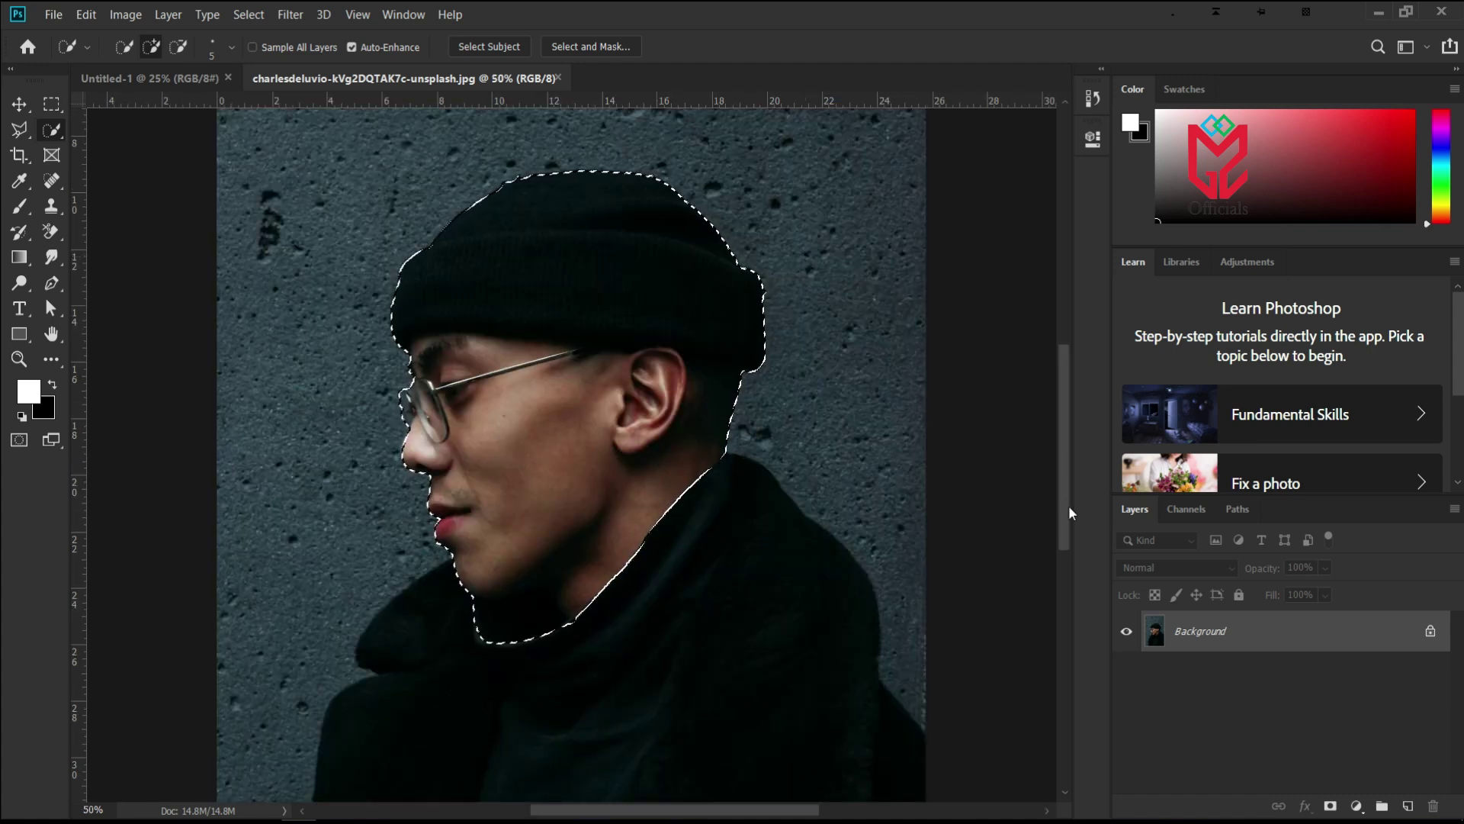
pyautogui.click(1338, 809)
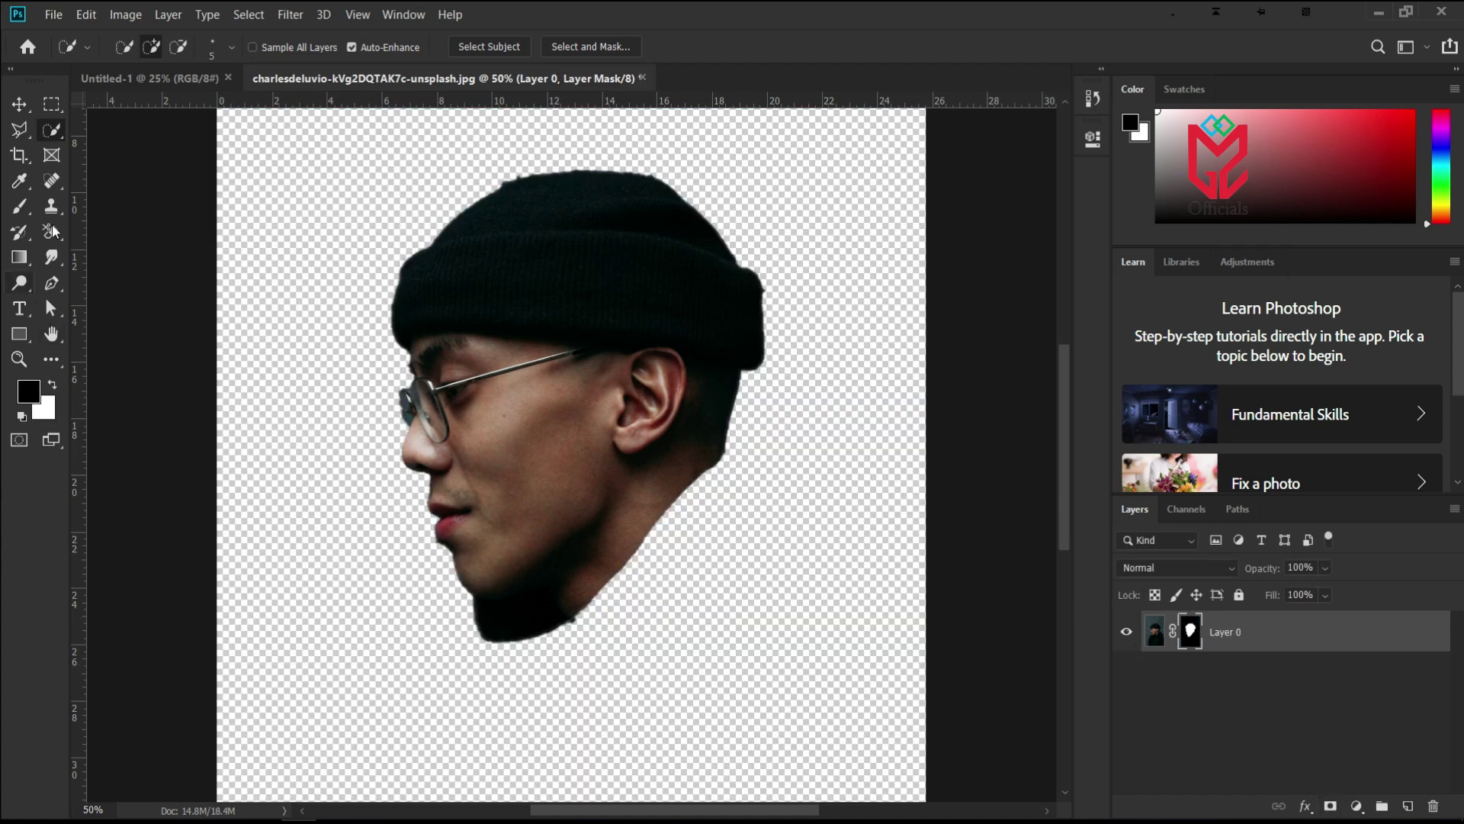
# - Paint black on the layer mask with a size 50 brush to remove the leftover collar below the chin and jaw
pyautogui.press('b')
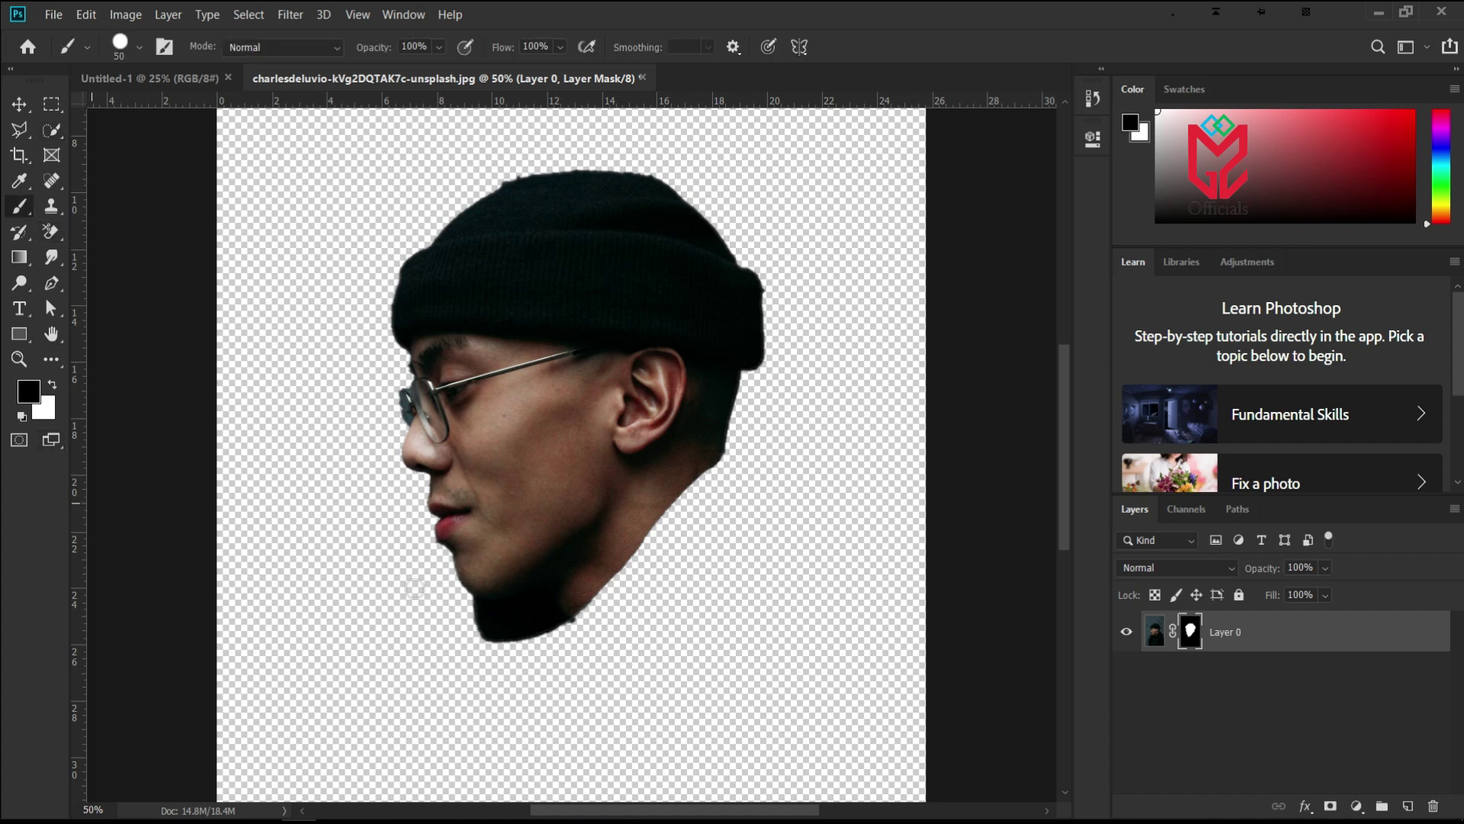
pyautogui.moveTo(470, 612)
pyautogui.mouseDown()
pyautogui.moveTo(523, 612)
pyautogui.moveTo(487, 641)
pyautogui.moveTo(533, 627)
pyautogui.moveTo(508, 621)
pyautogui.moveTo(476, 630)
pyautogui.mouseUp()
pyautogui.moveTo(578, 612)
pyautogui.mouseDown()
pyautogui.moveTo(533, 624)
pyautogui.moveTo(620, 580)
pyautogui.moveTo(540, 613)
pyautogui.mouseUp()
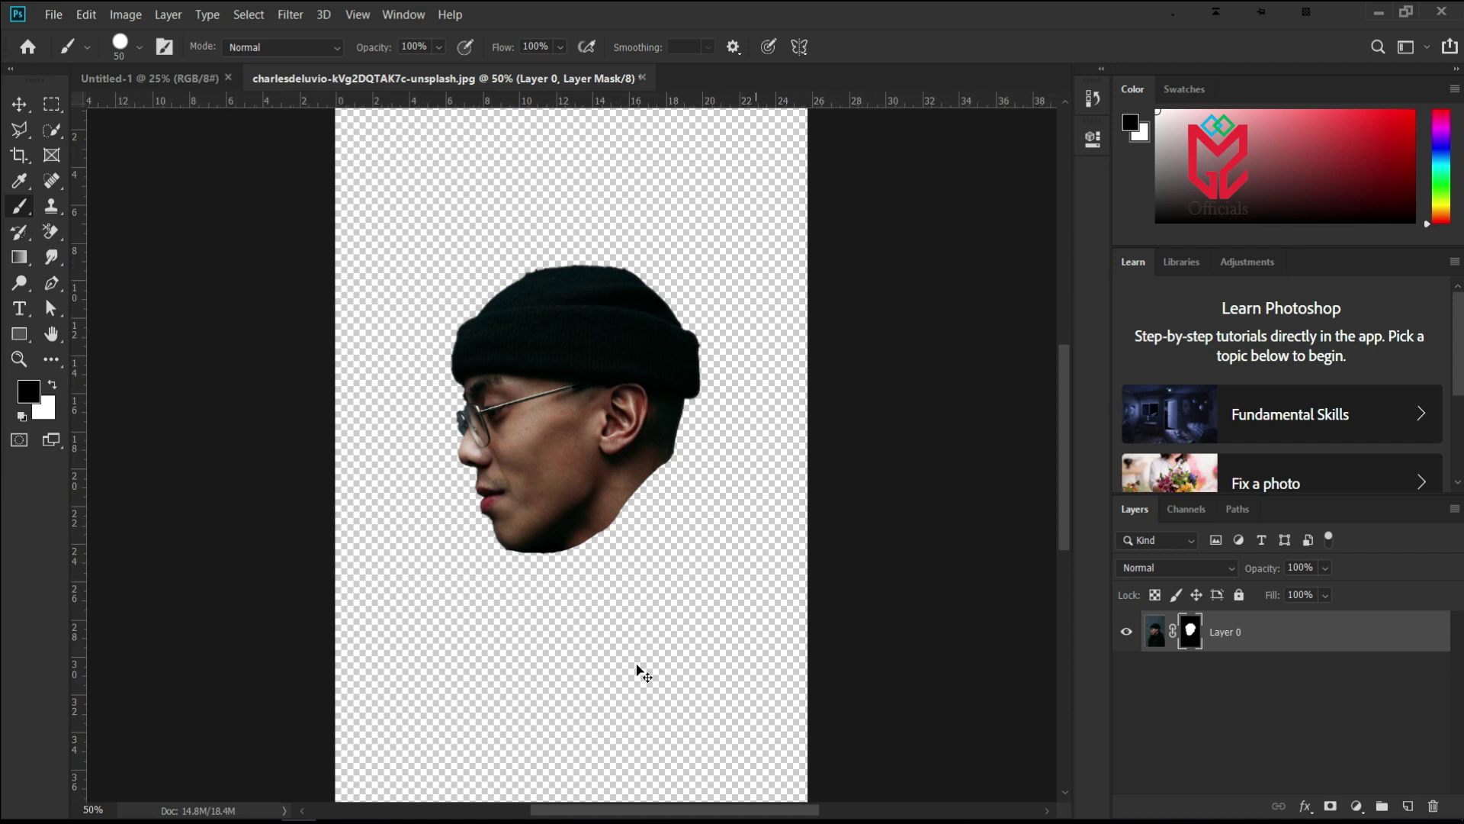
pyautogui.hotkey('ctrl', '-')
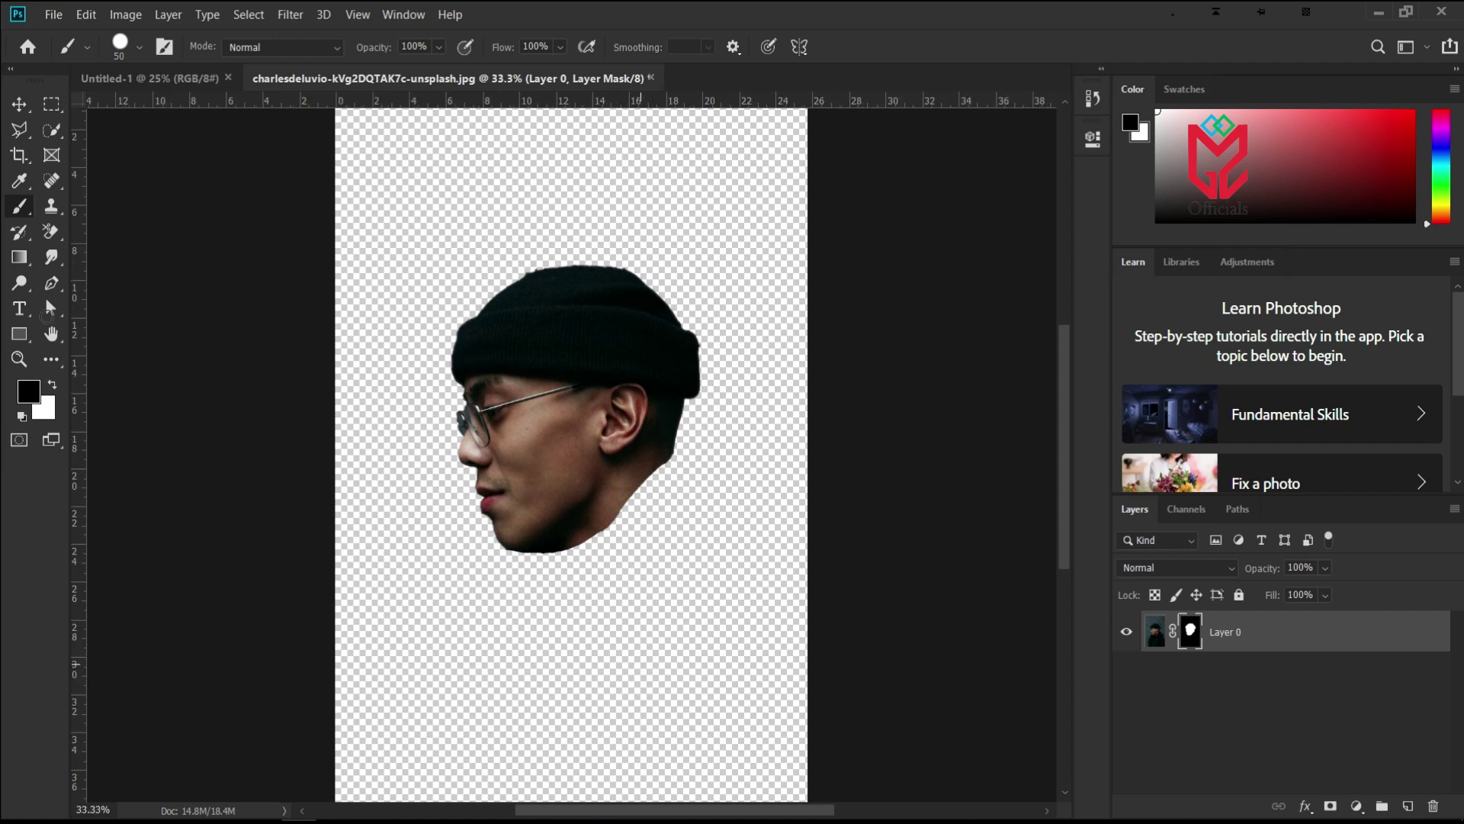
# - Move the masked head layer into the Untitled-1 document and place it near the canvas centre
pyautogui.click(28, 113)
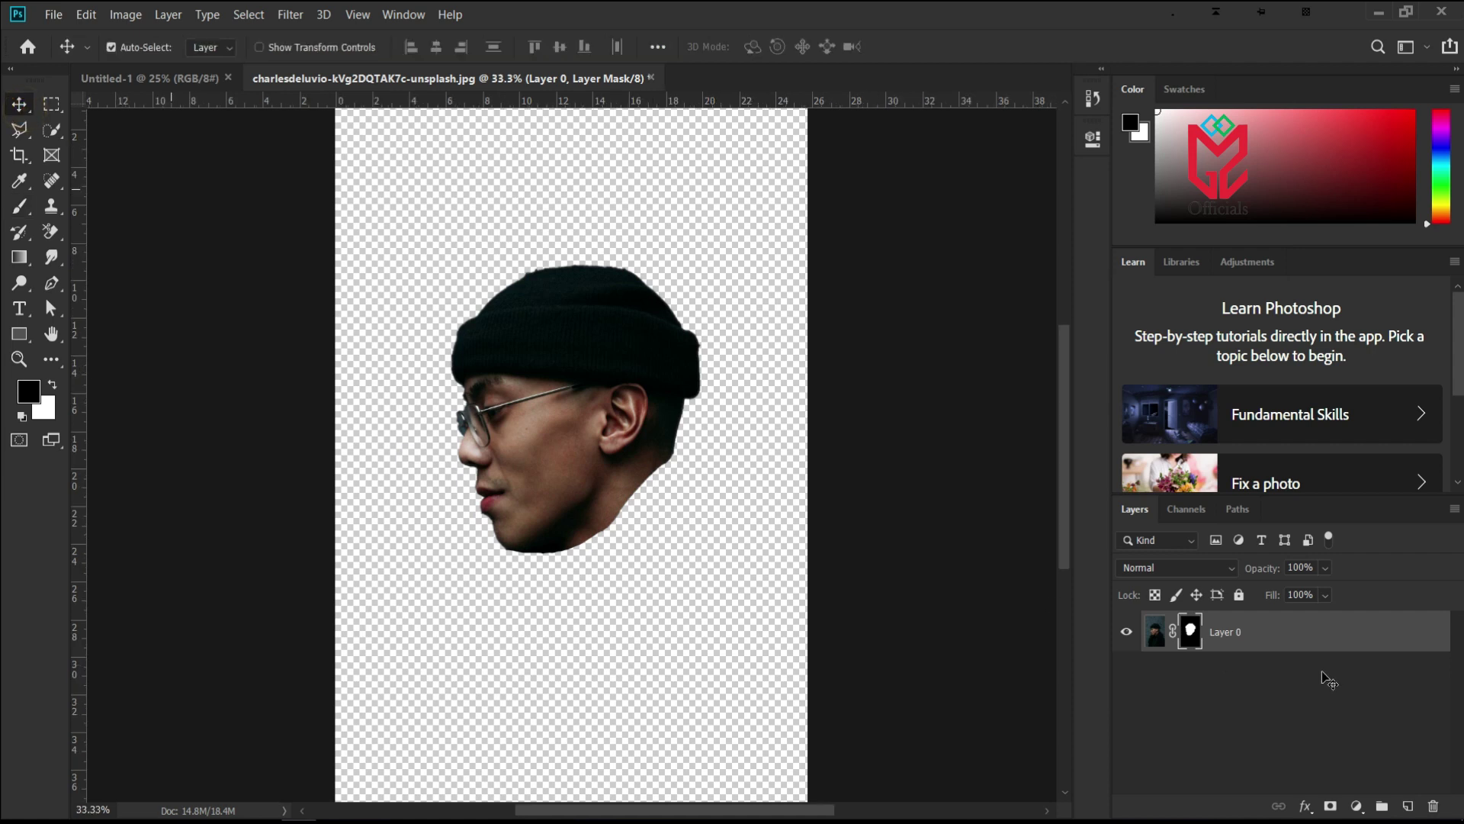
pyautogui.moveTo(1284, 649); pyautogui.dragTo(908, 595)
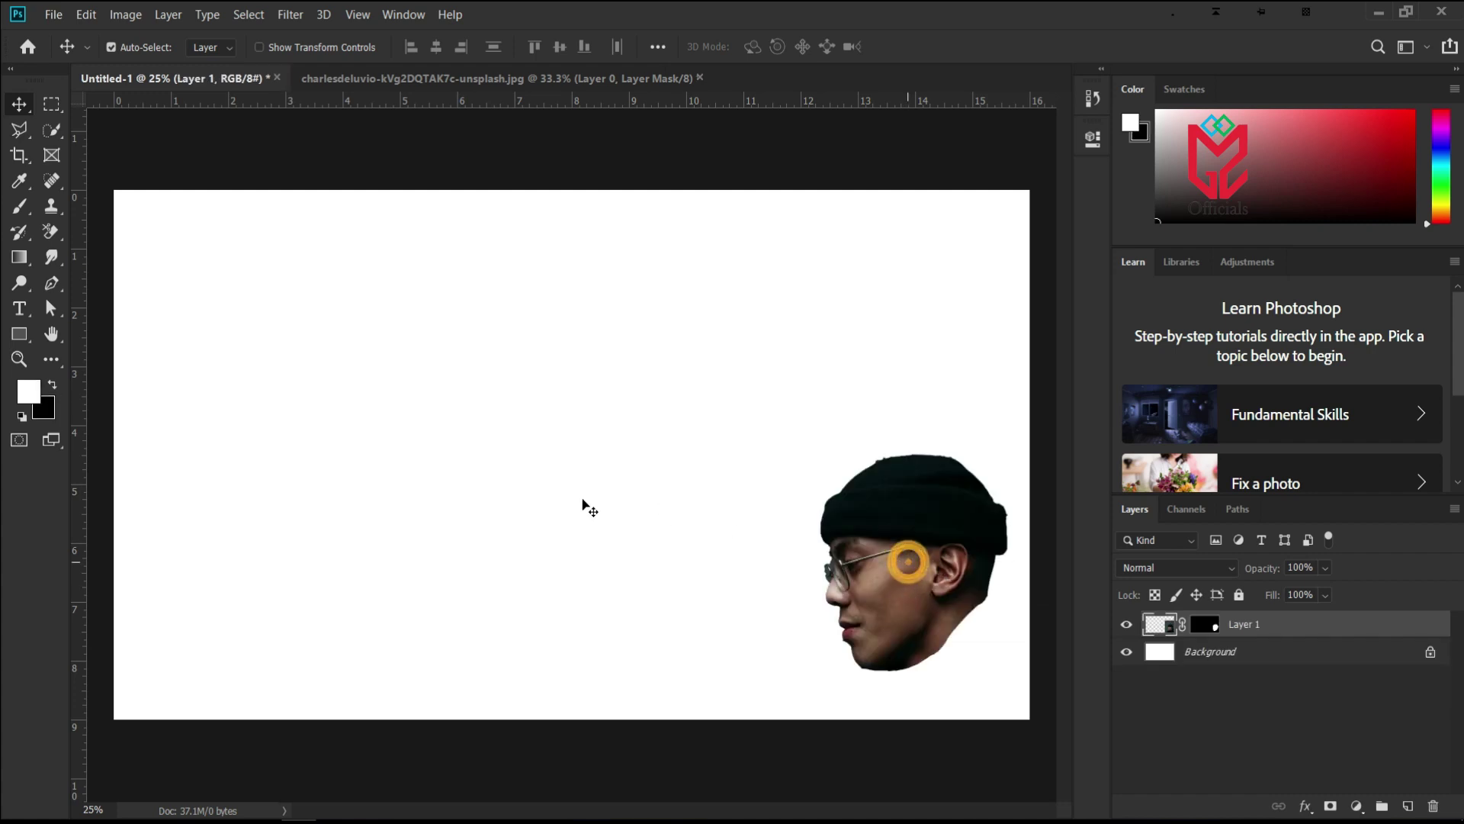
pyautogui.moveTo(589, 473); pyautogui.dragTo(602, 446)
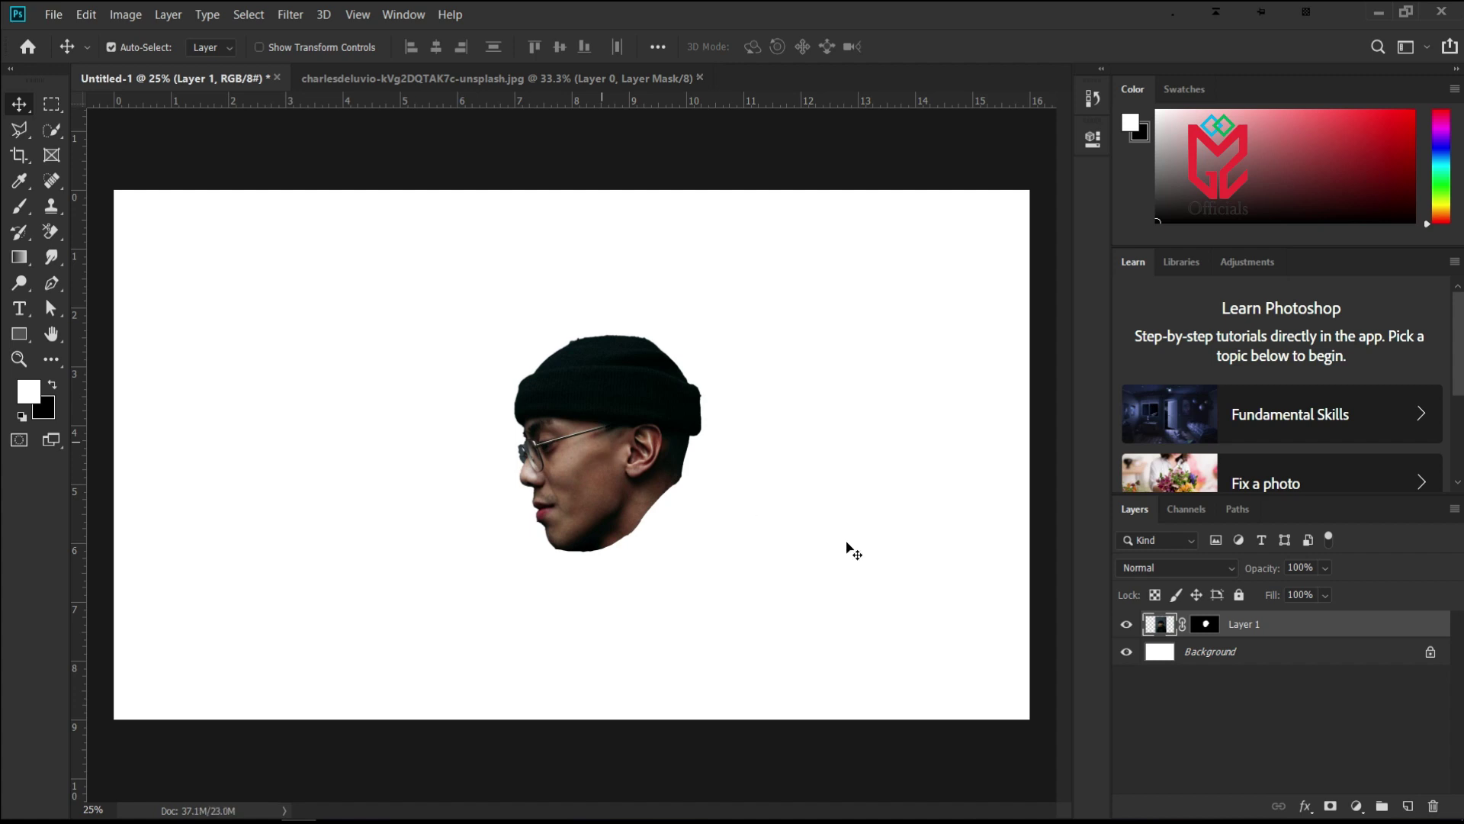
# - Add a Gradient fill layer directly above the Background using the grey Custom gradient preset
pyautogui.click(1251, 655)
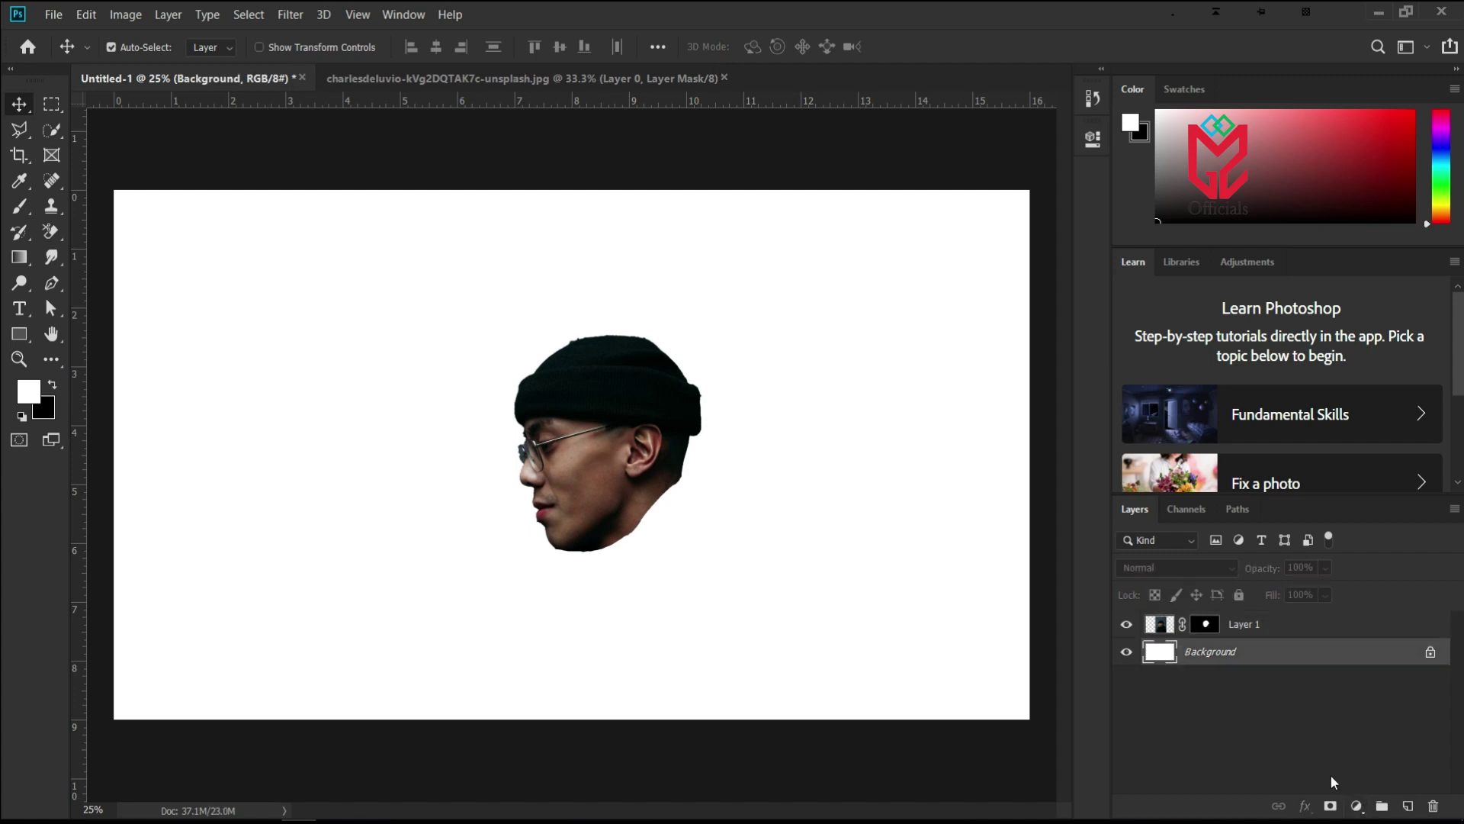
pyautogui.click(1357, 806)
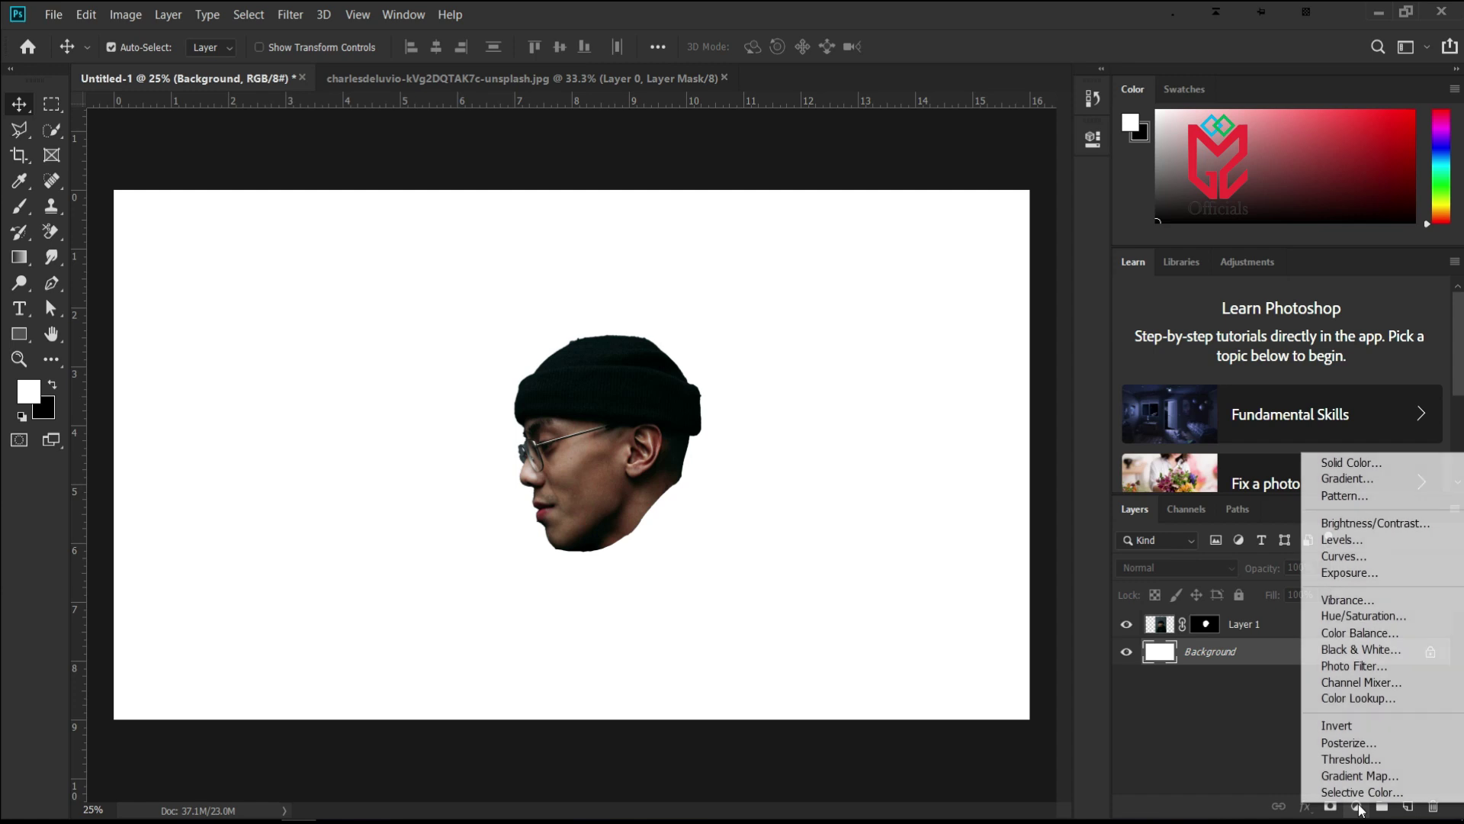
pyautogui.click(1339, 478)
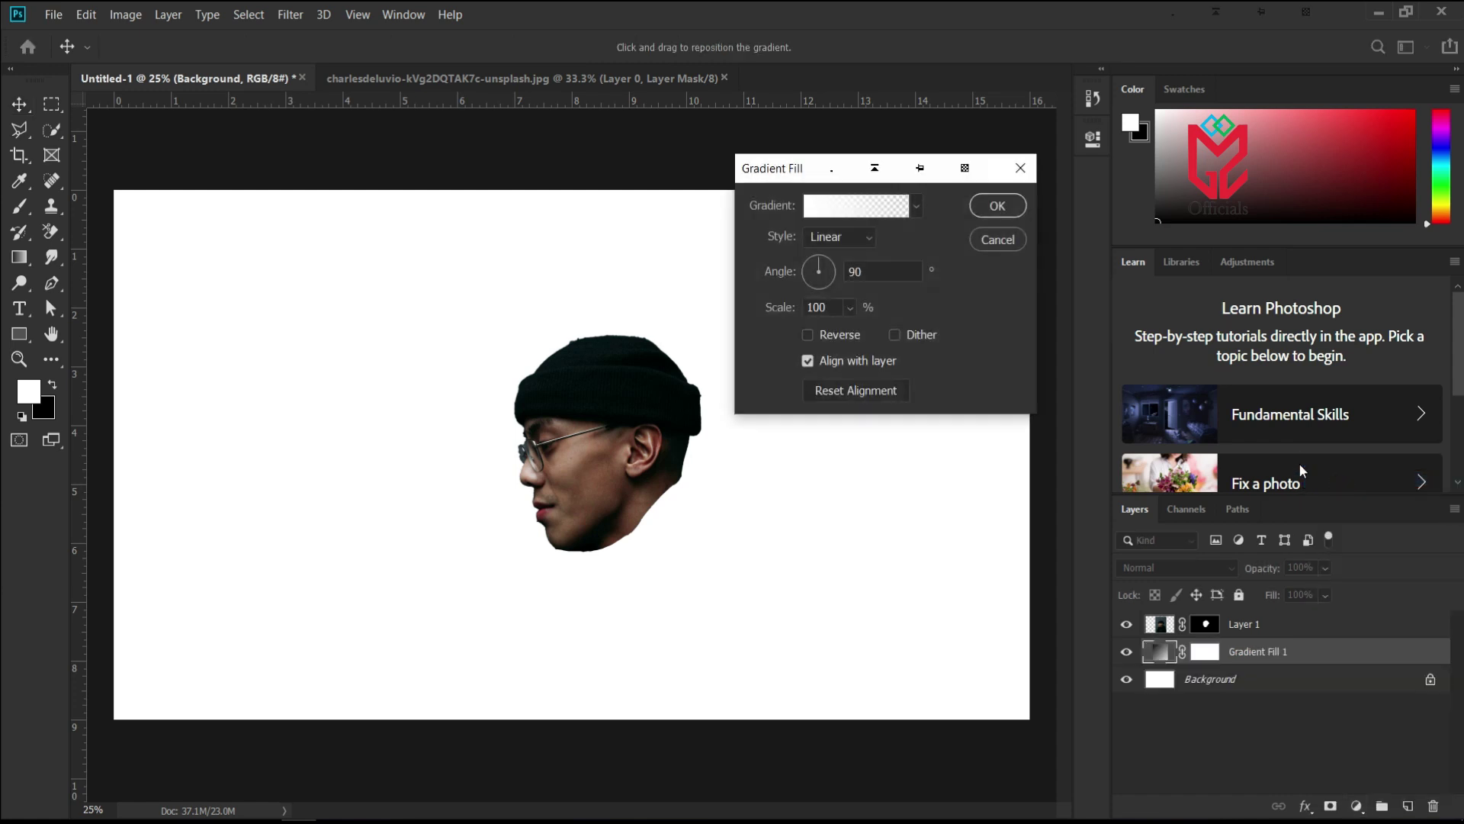
pyautogui.click(917, 206)
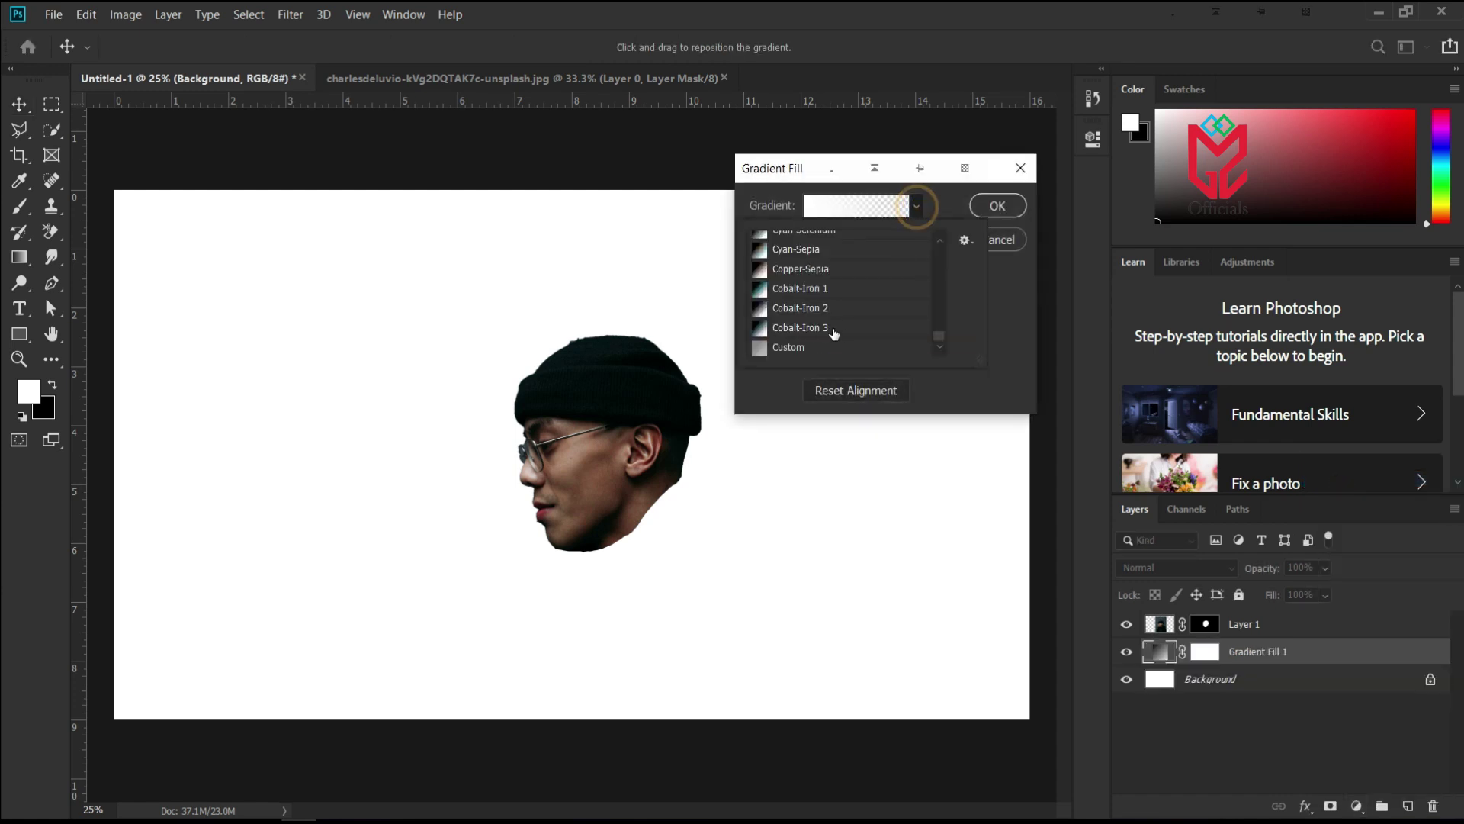
pyautogui.click(762, 349)
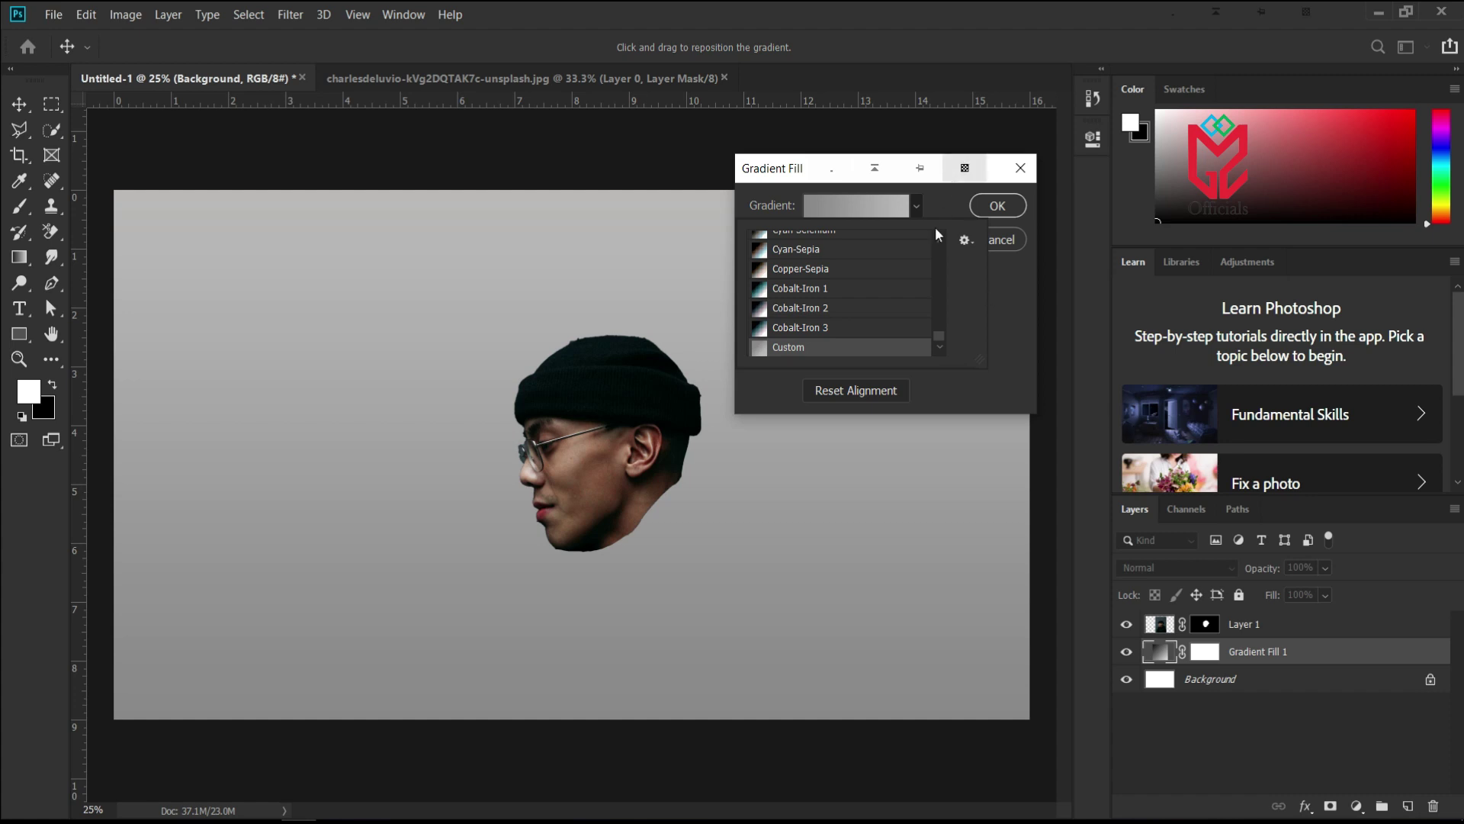
pyautogui.click(811, 356)
pyautogui.click(1000, 283)
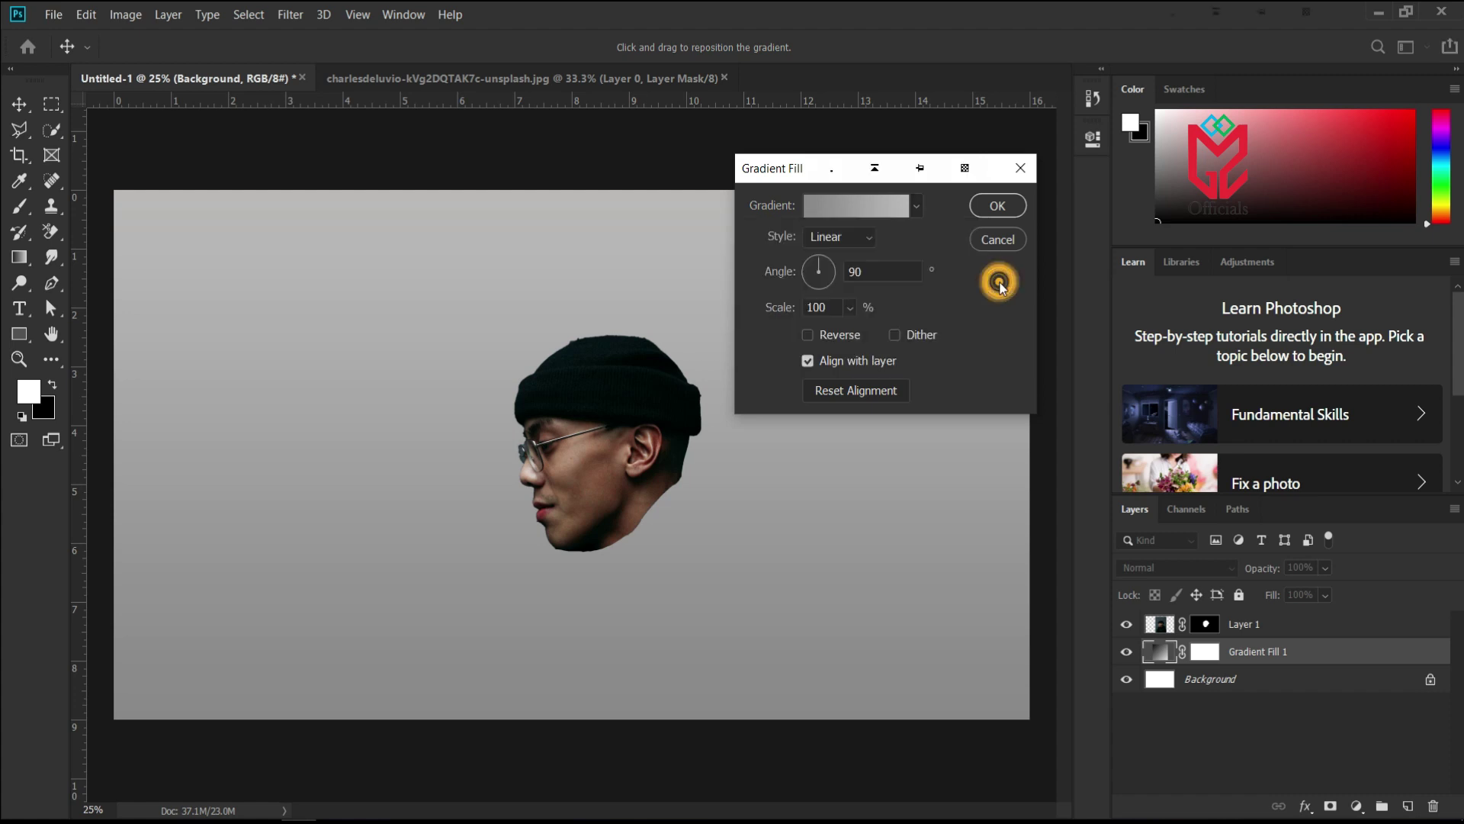
# - Set the gradient fill's style to Radial with an angle of 29.63° and apply it
pyautogui.click(857, 237)
pyautogui.click(834, 273)
pyautogui.moveTo(825, 273); pyautogui.dragTo(834, 268)
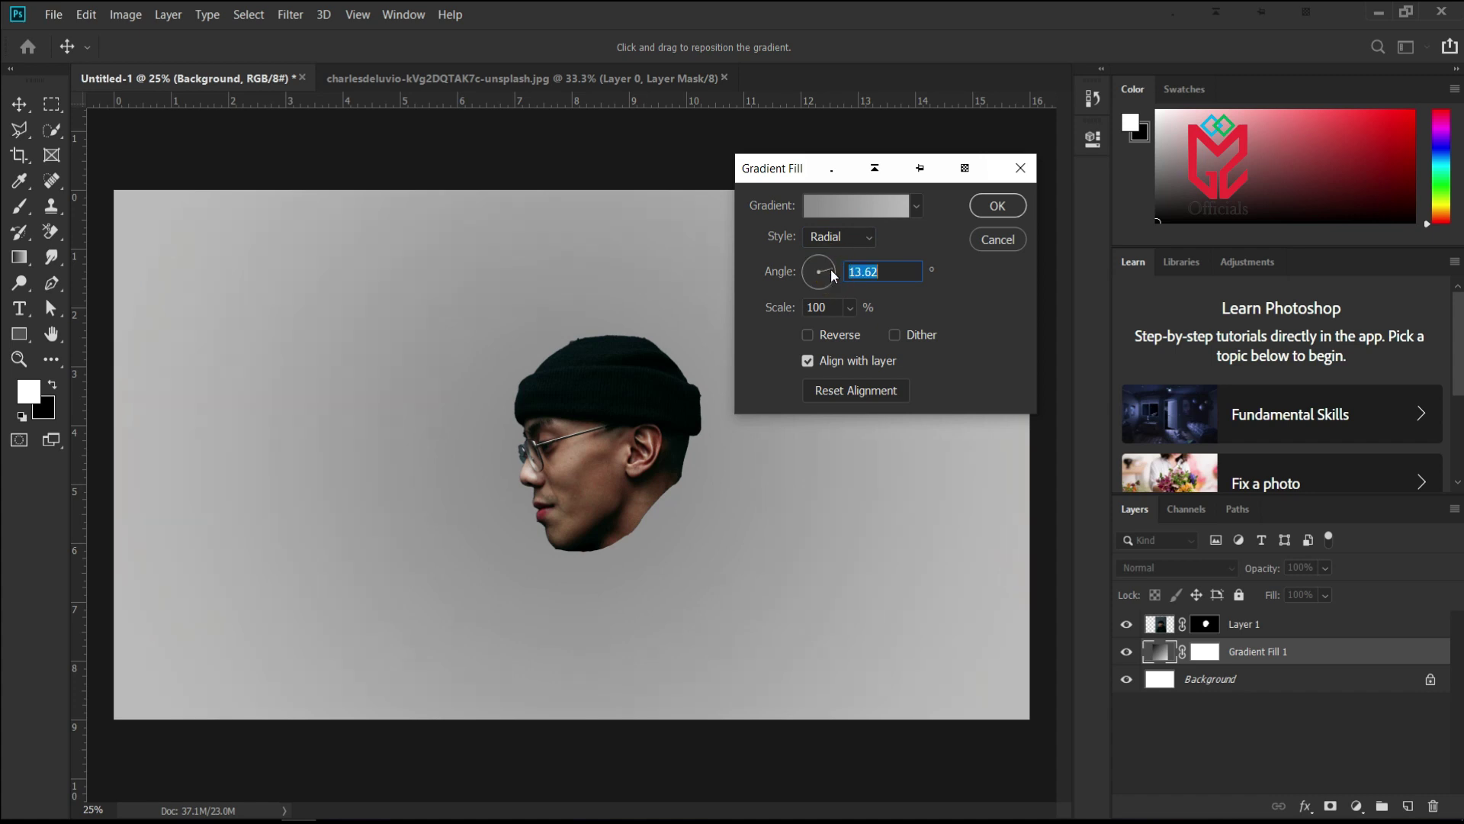
pyautogui.click(832, 272)
pyautogui.click(988, 209)
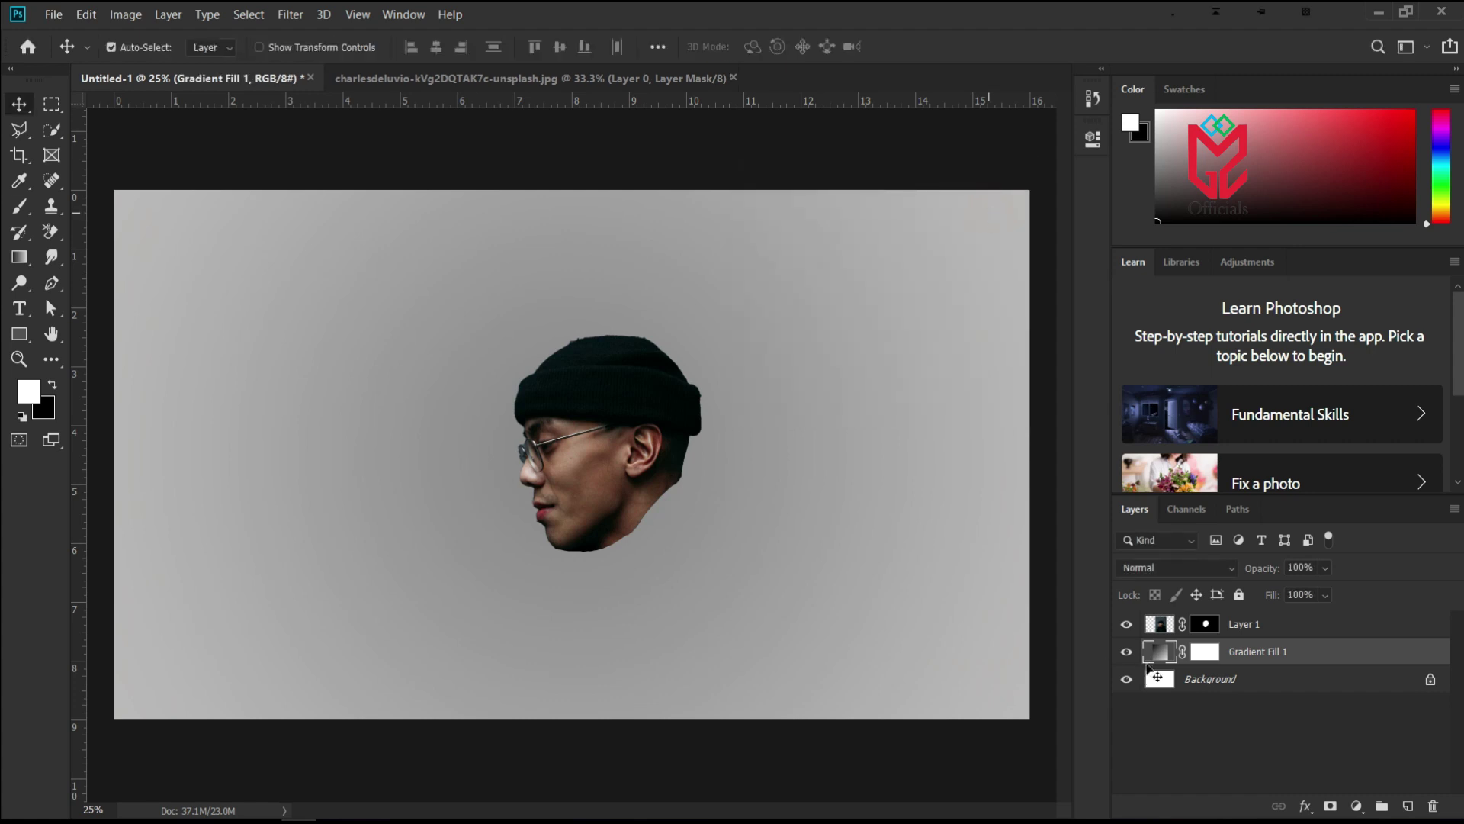
# - Reverse the gradient fill so its lighter tone sits behind the head, and deselect the layer
pyautogui.doubleClick(1160, 655)
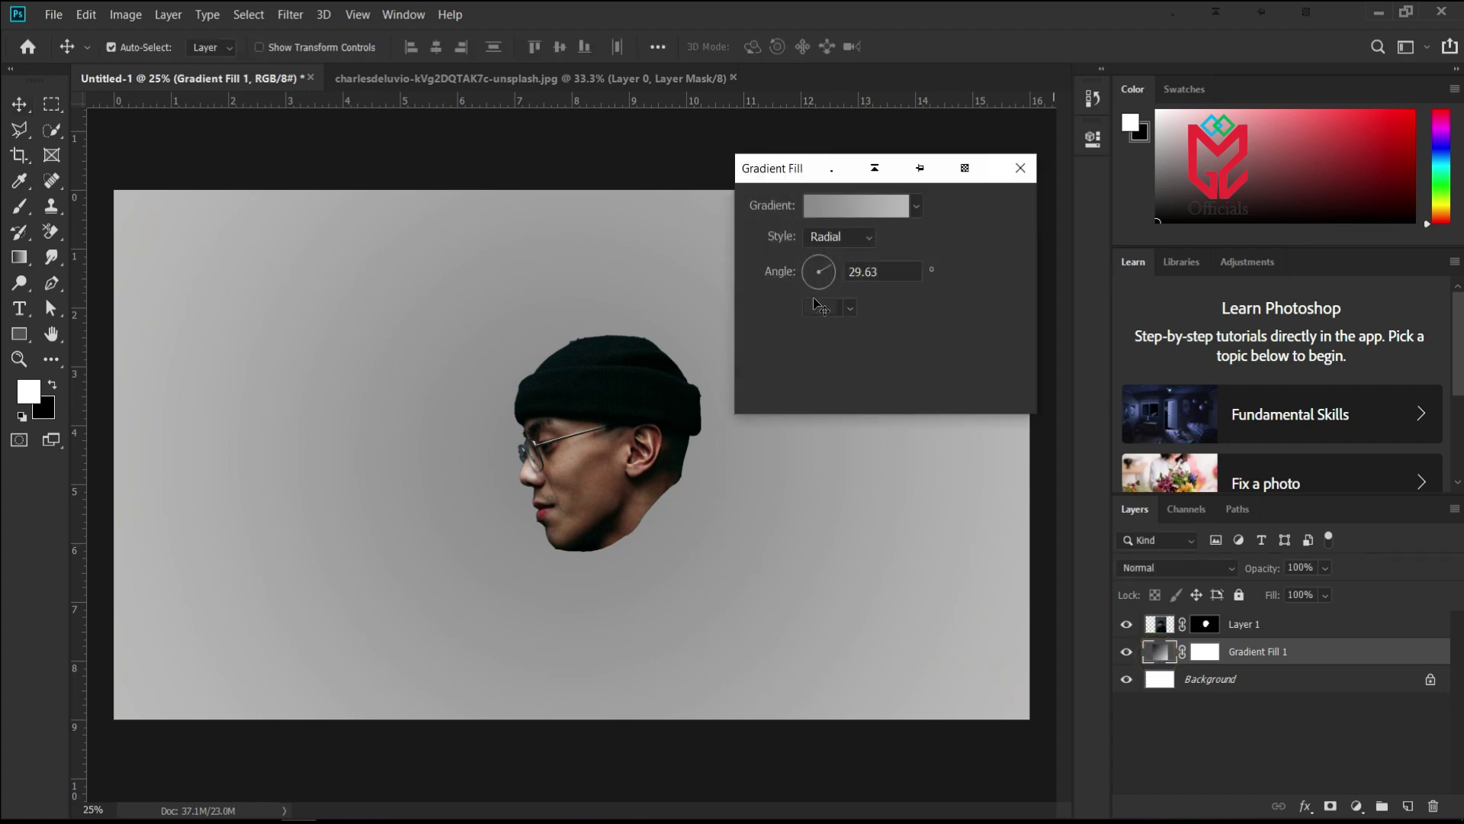
pyautogui.click(809, 335)
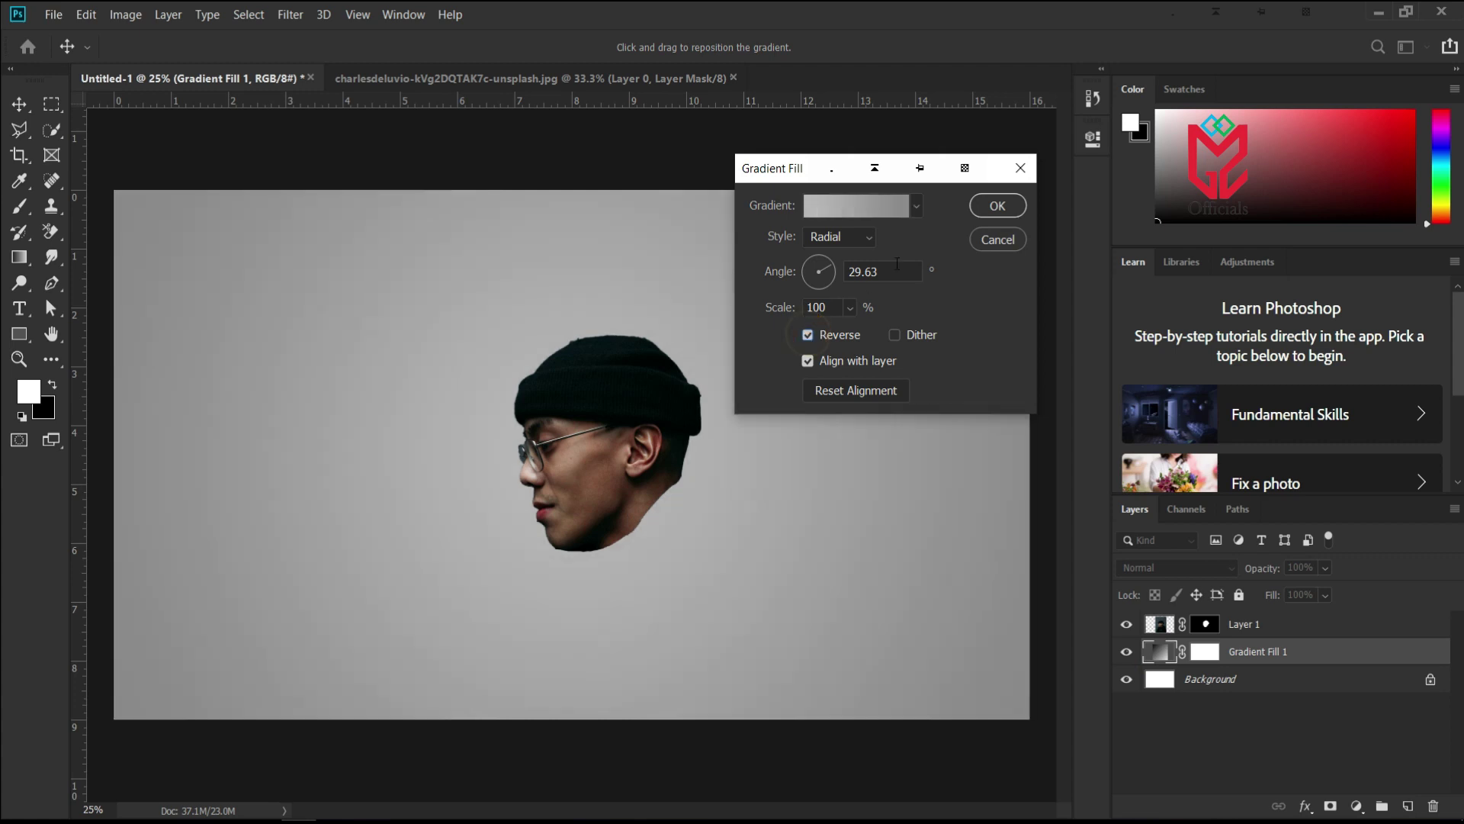
pyautogui.click(990, 211)
pyautogui.click(1253, 749)
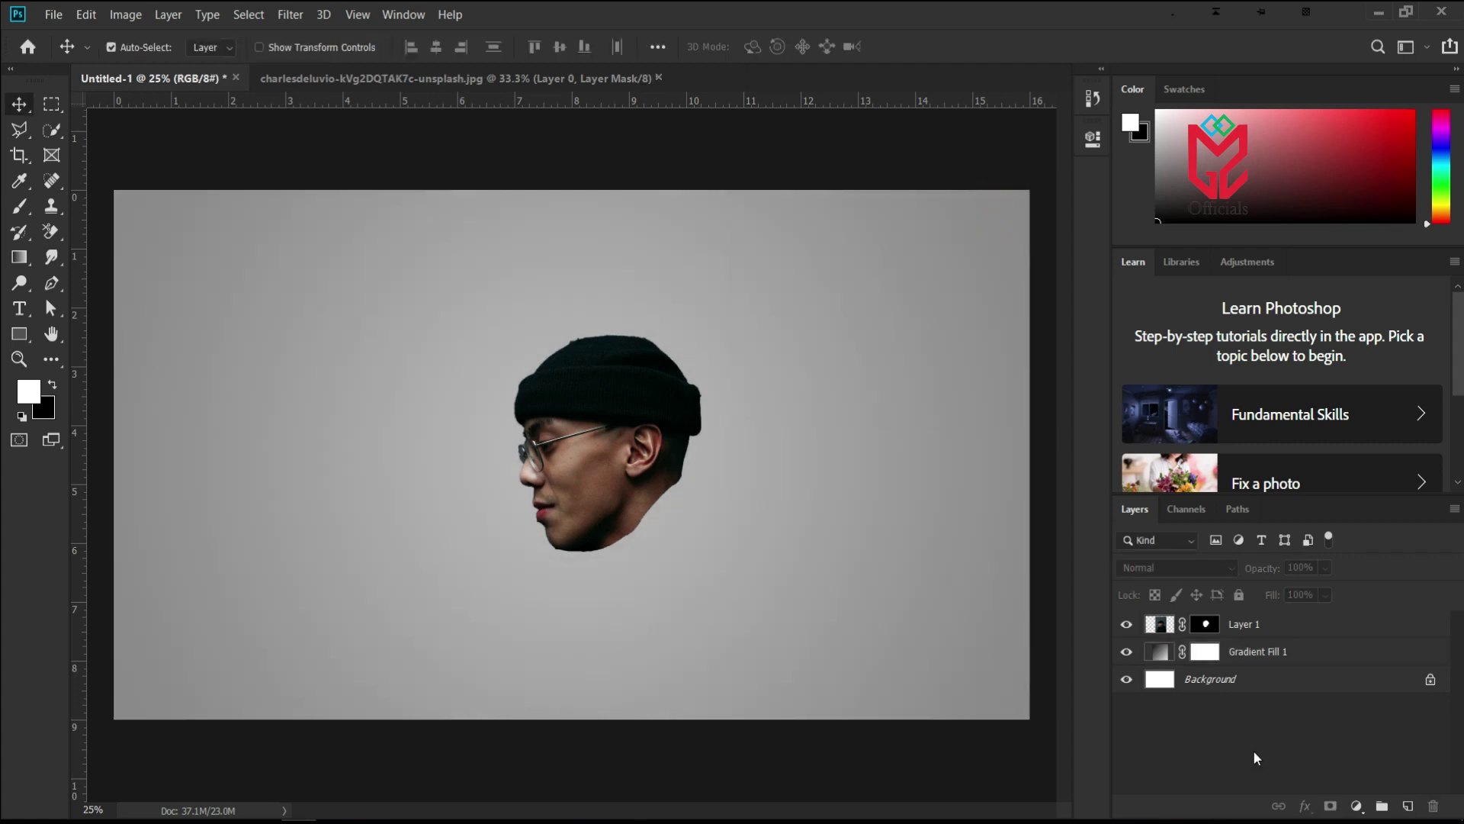
# - Apply the layer mask on Layer 1 and convert the layer to a smart object
pyautogui.click(1160, 626)
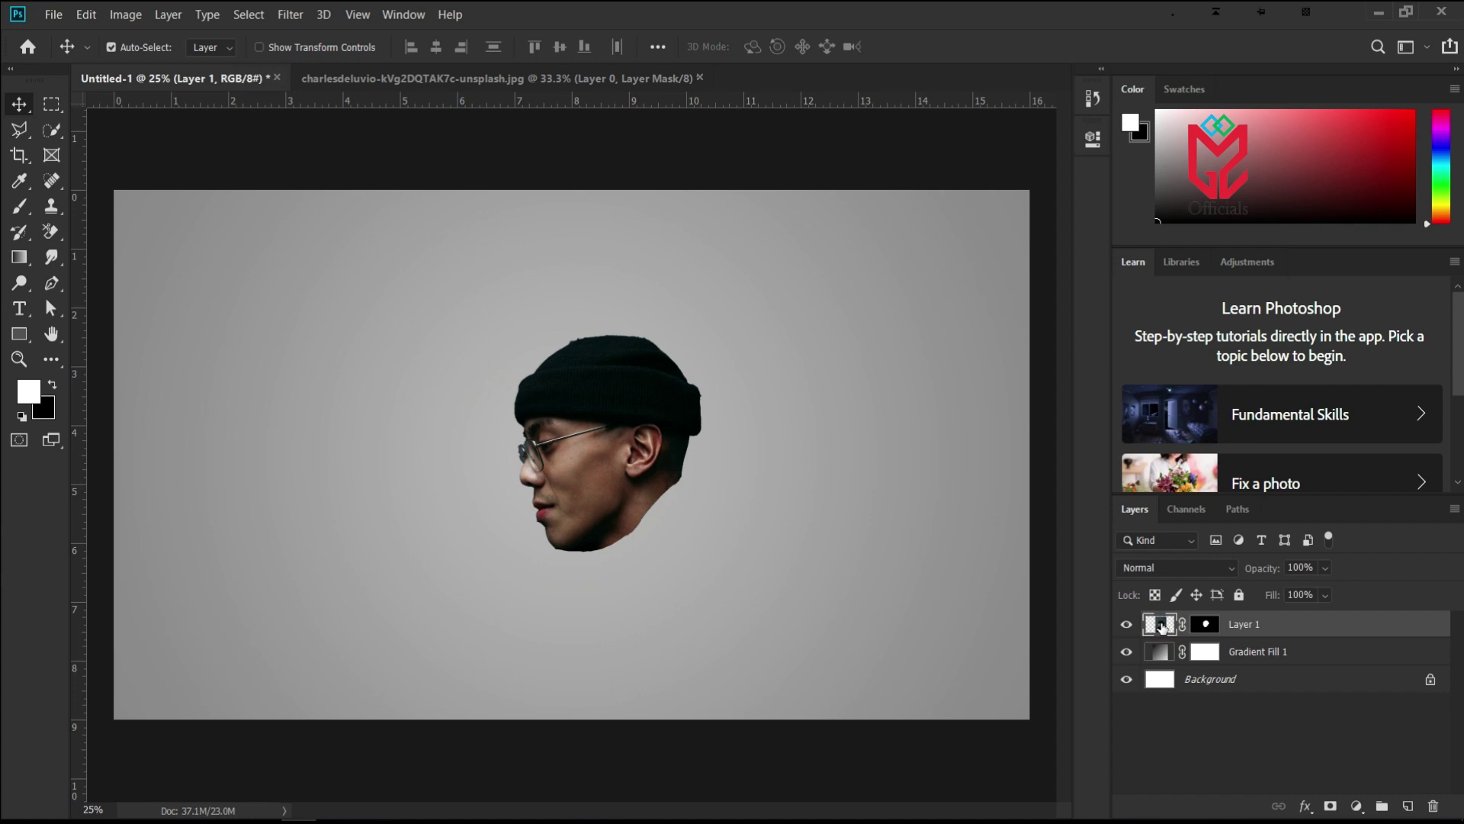
pyautogui.rightClick(1208, 625)
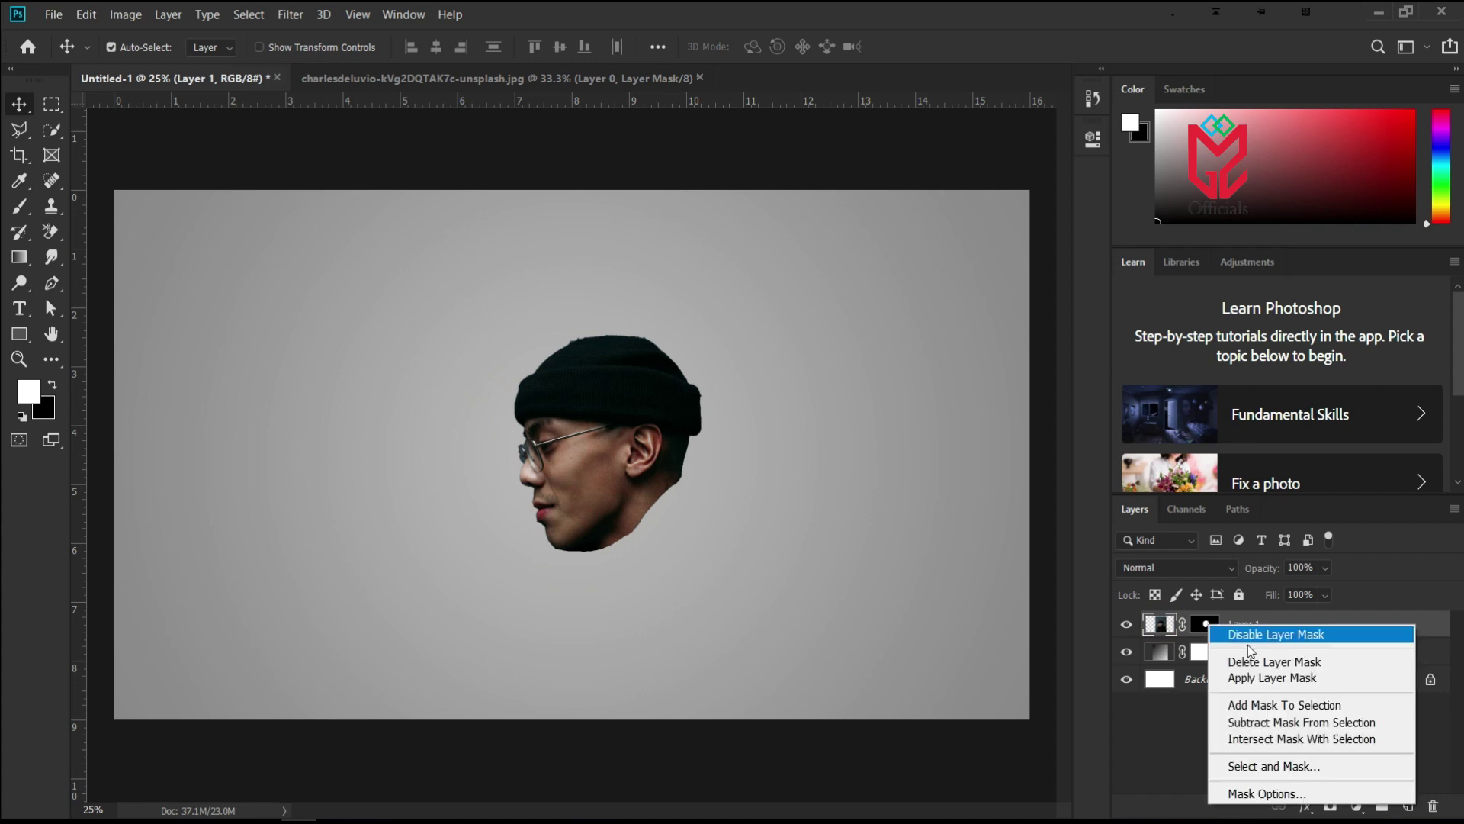
pyautogui.click(1270, 678)
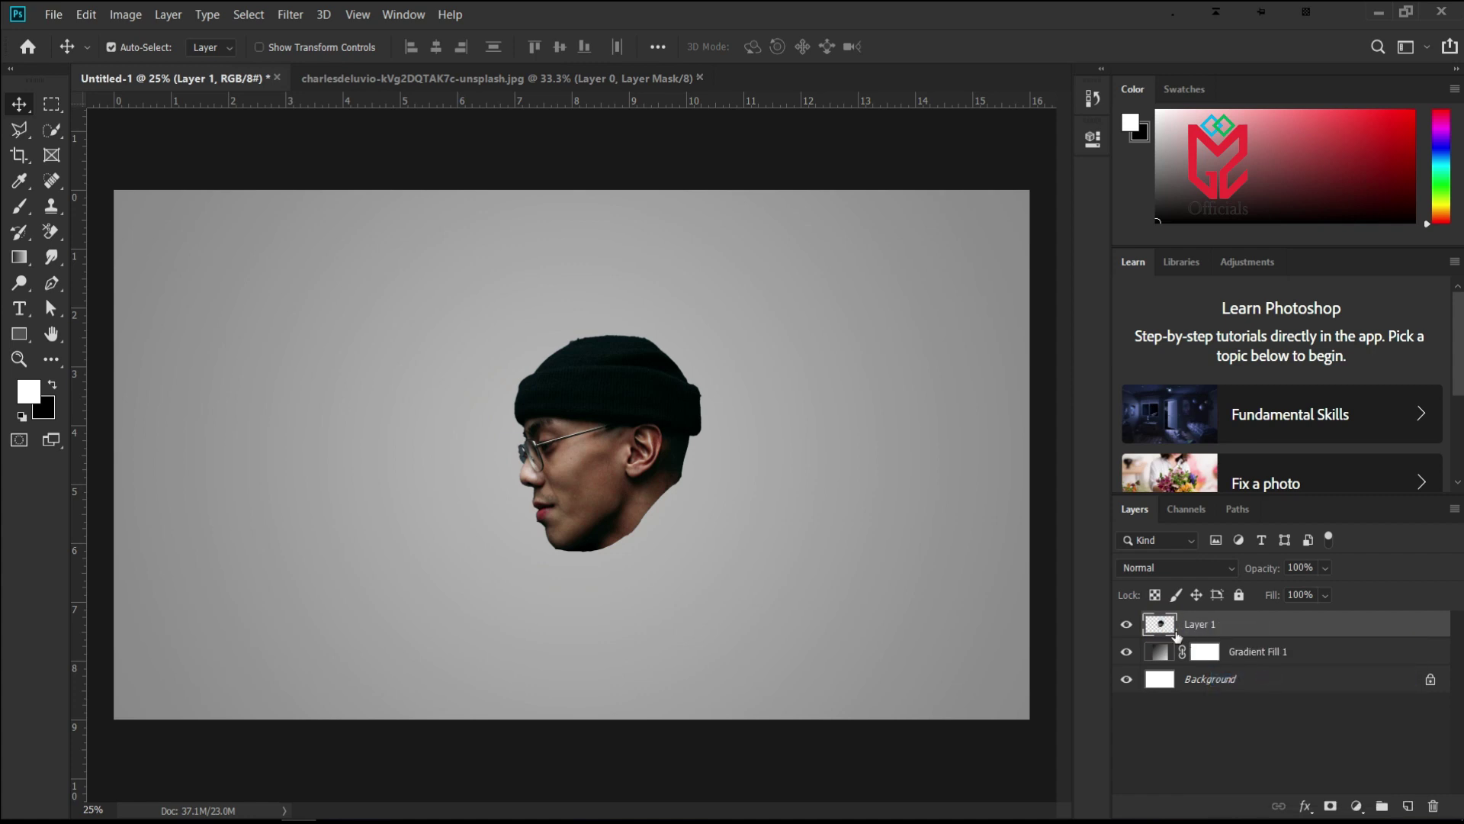
pyautogui.rightClick(1178, 639)
pyautogui.click(1228, 264)
# - Duplicate Layer 1 under the name "Liquify" and hide the duplicate
pyautogui.hotkey('ctrl', 'j')
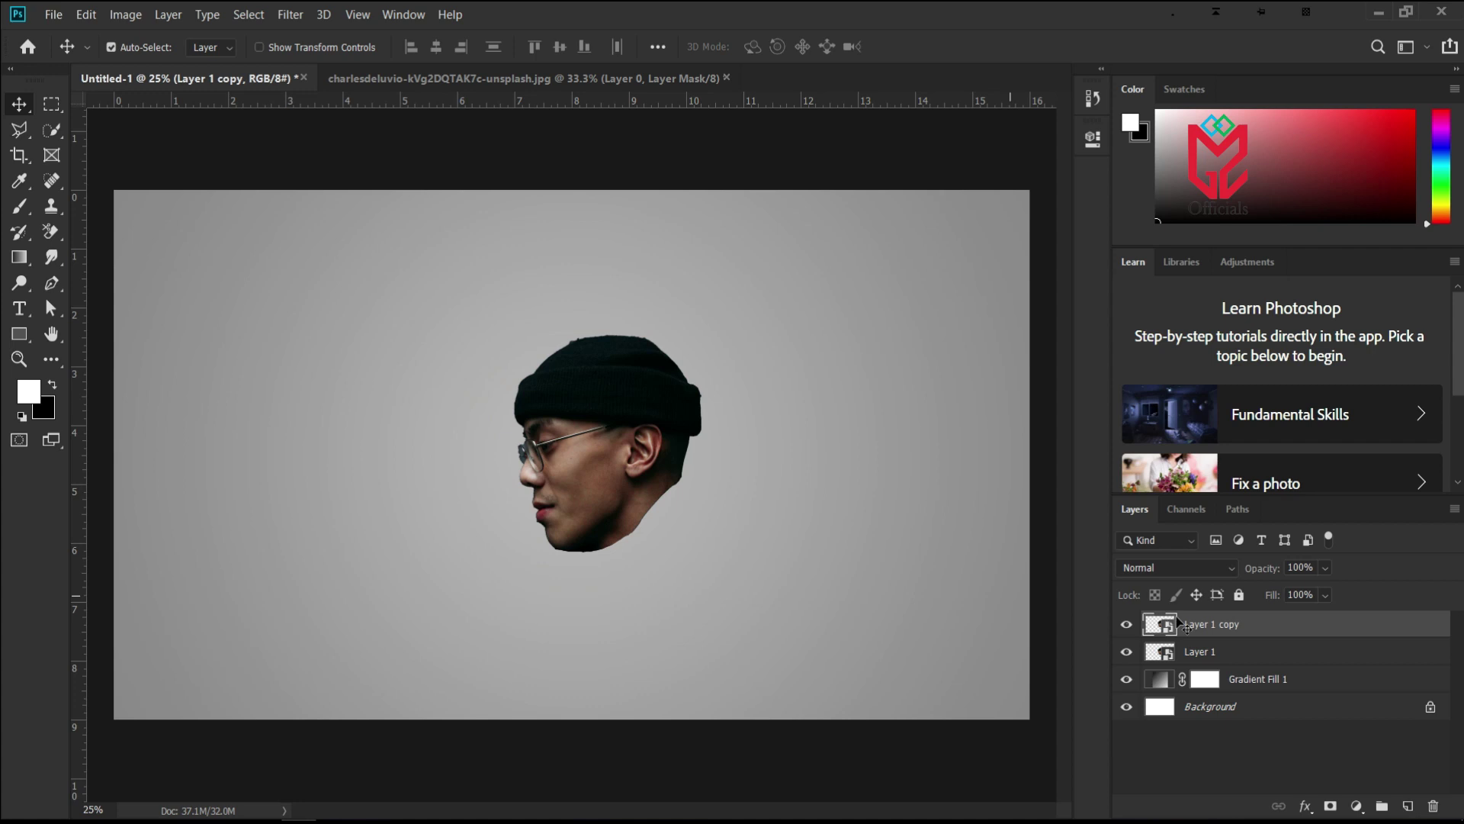
pyautogui.doubleClick(1203, 625)
pyautogui.write('Liquify')
pyautogui.press('Return')
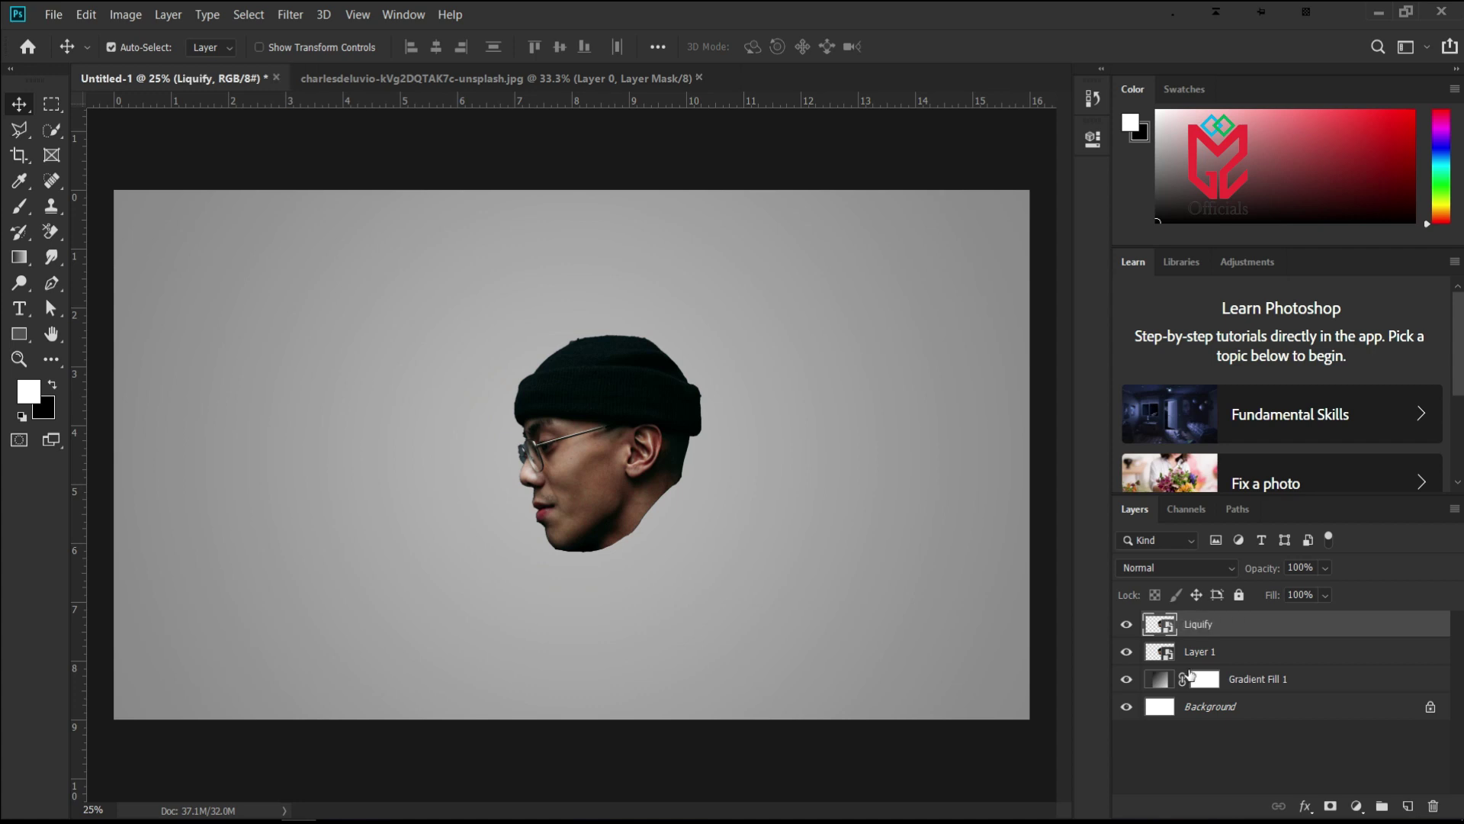
pyautogui.click(1128, 625)
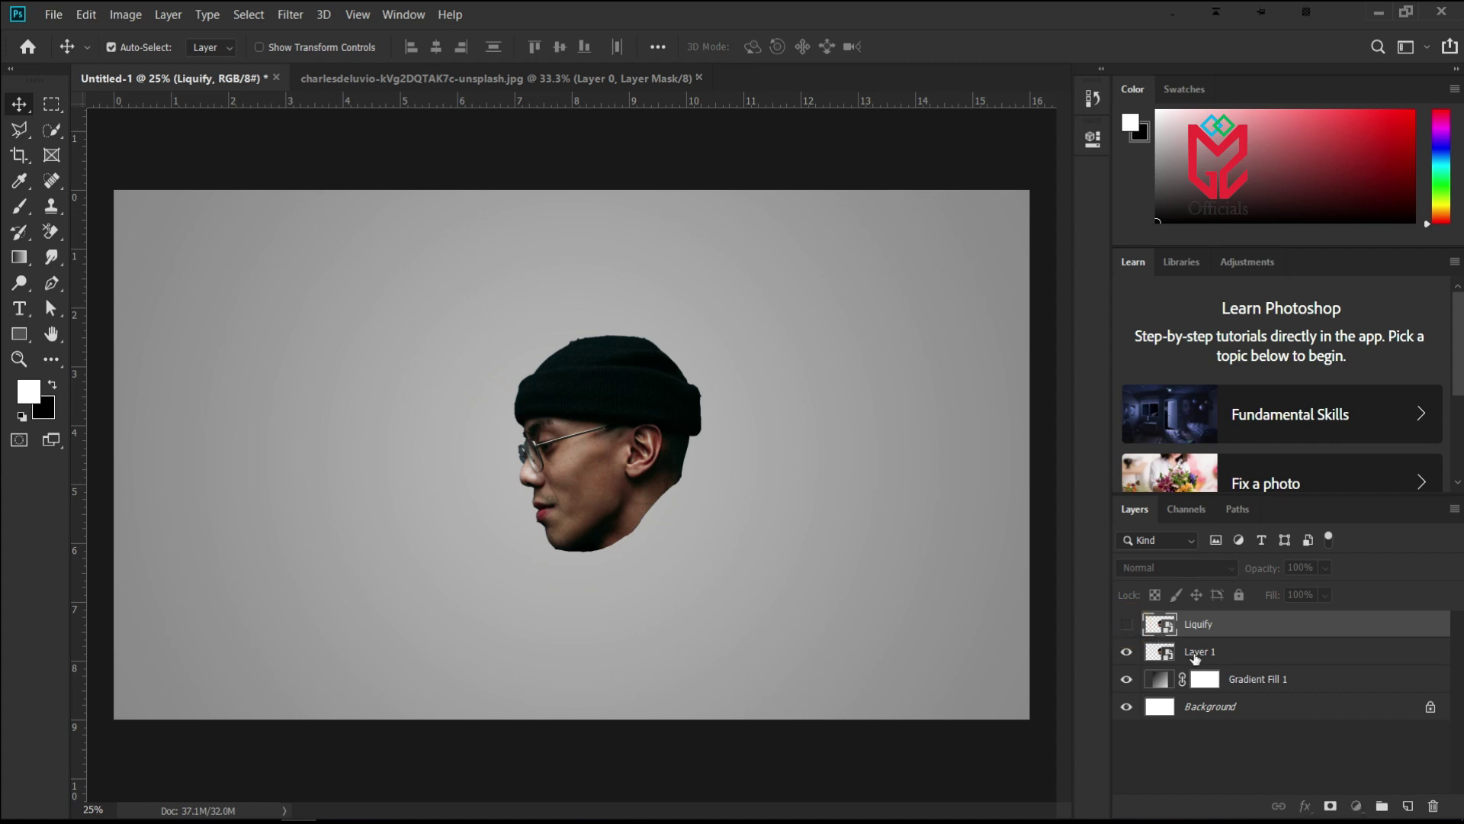
# - Add a Black & White adjustment layer above Layer 1 and clip it to Layer 1 only
pyautogui.click(1195, 654)
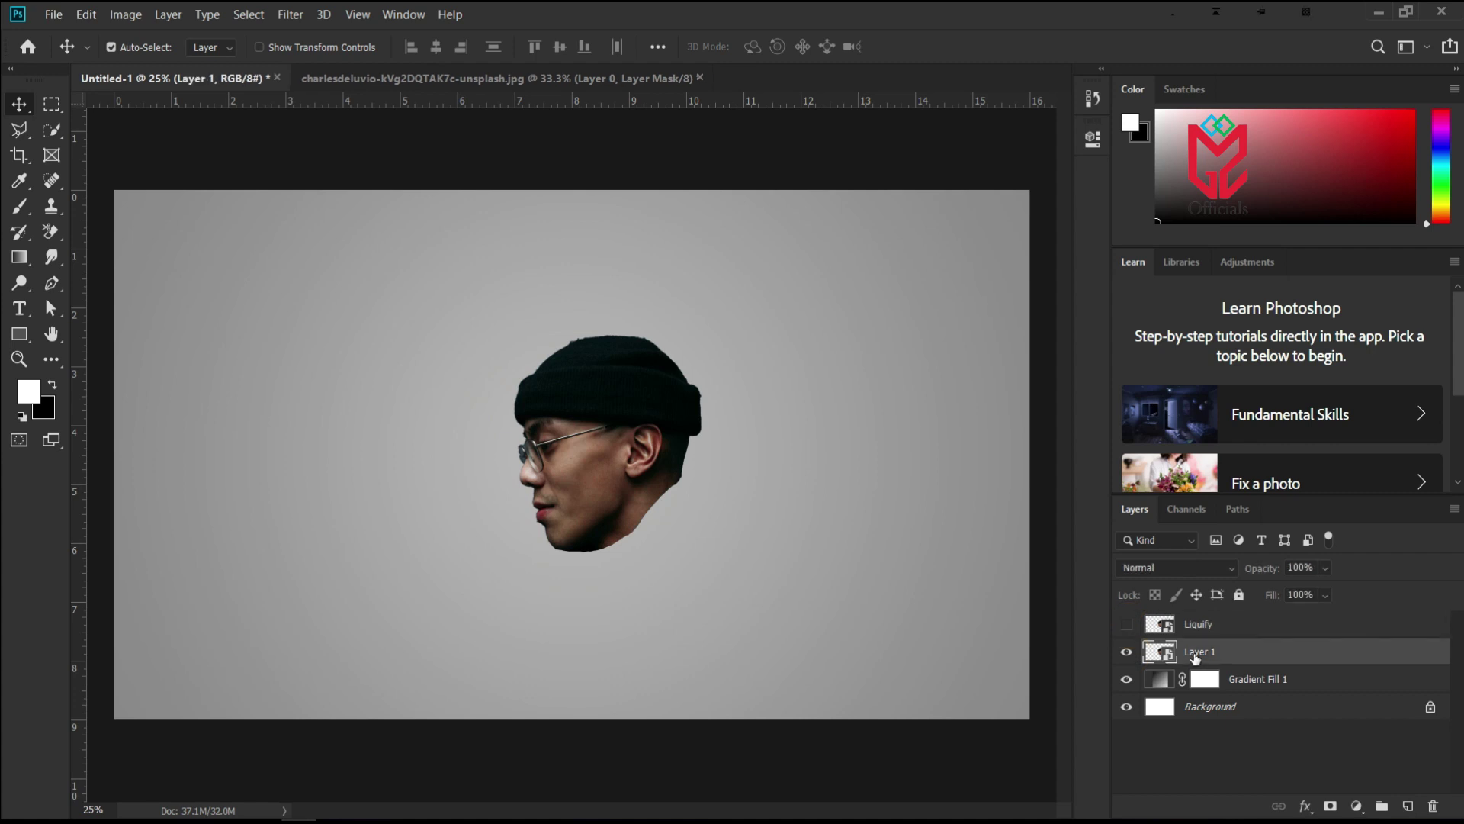
pyautogui.click(1358, 809)
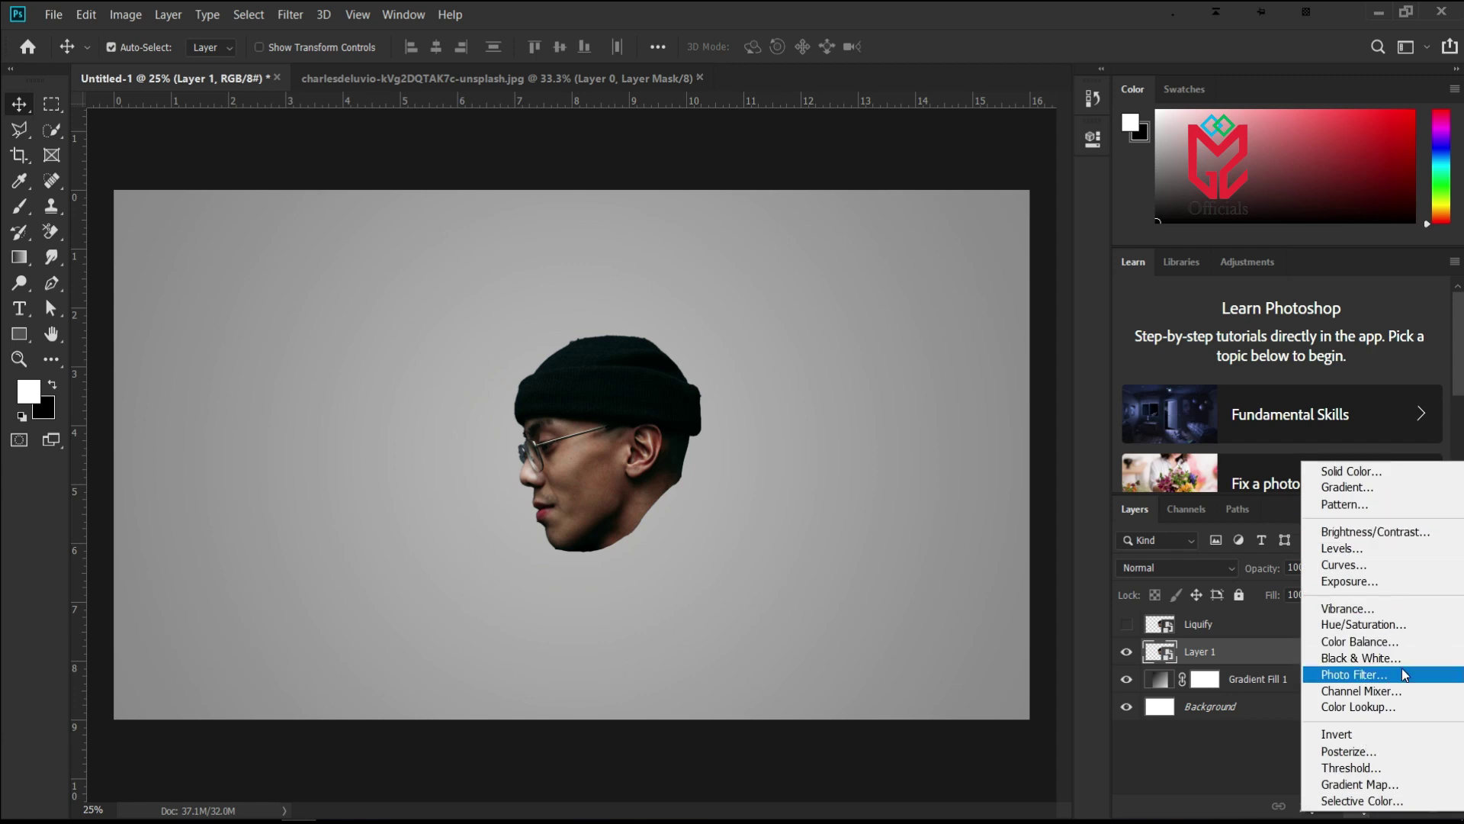
pyautogui.click(1380, 659)
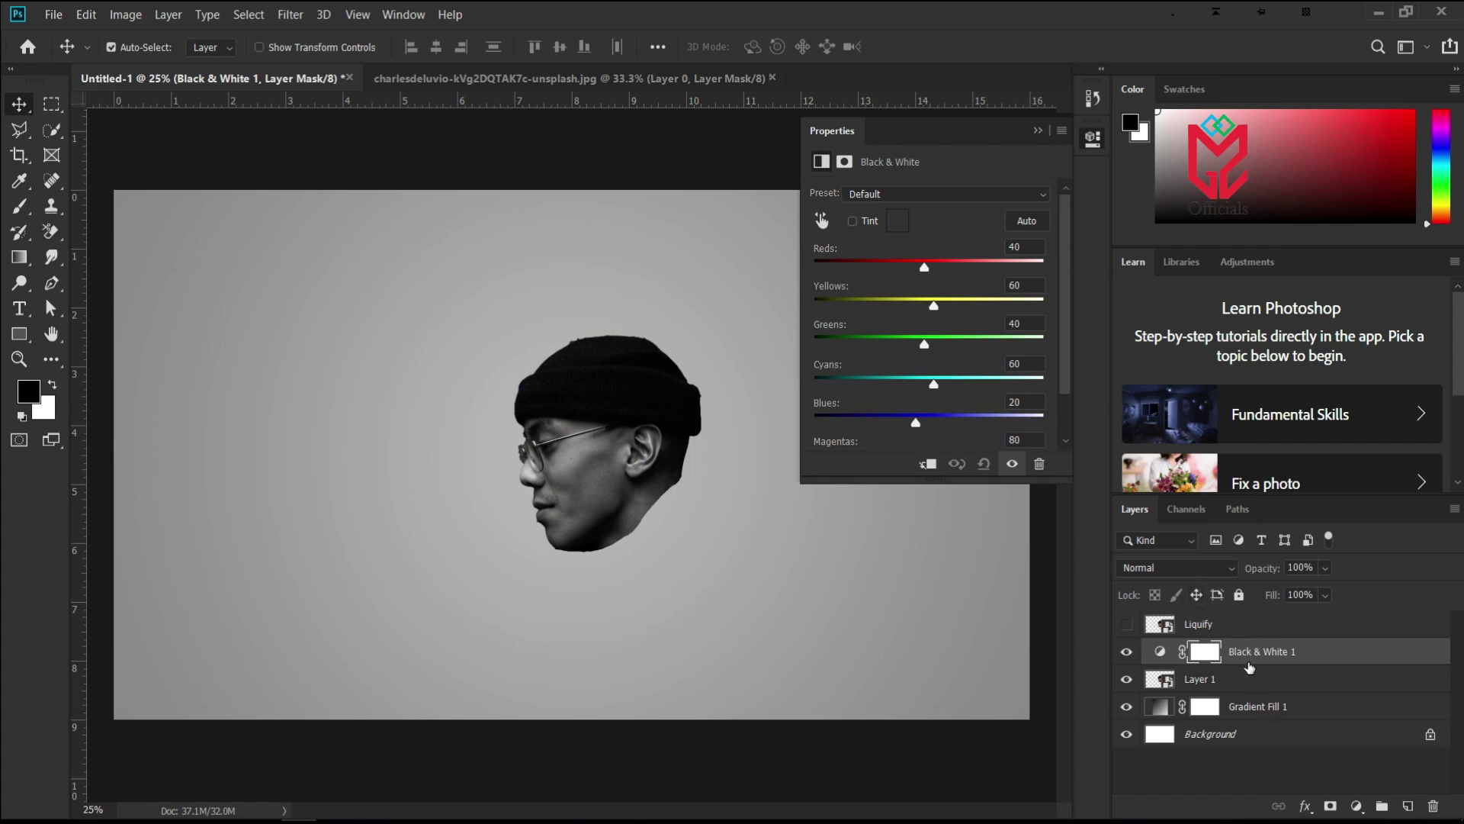
pyautogui.moveTo(1249, 669); pyautogui.dragTo(1249, 663)
pyautogui.keyDown('alt'); pyautogui.click(1249, 665); pyautogui.keyUp('alt')
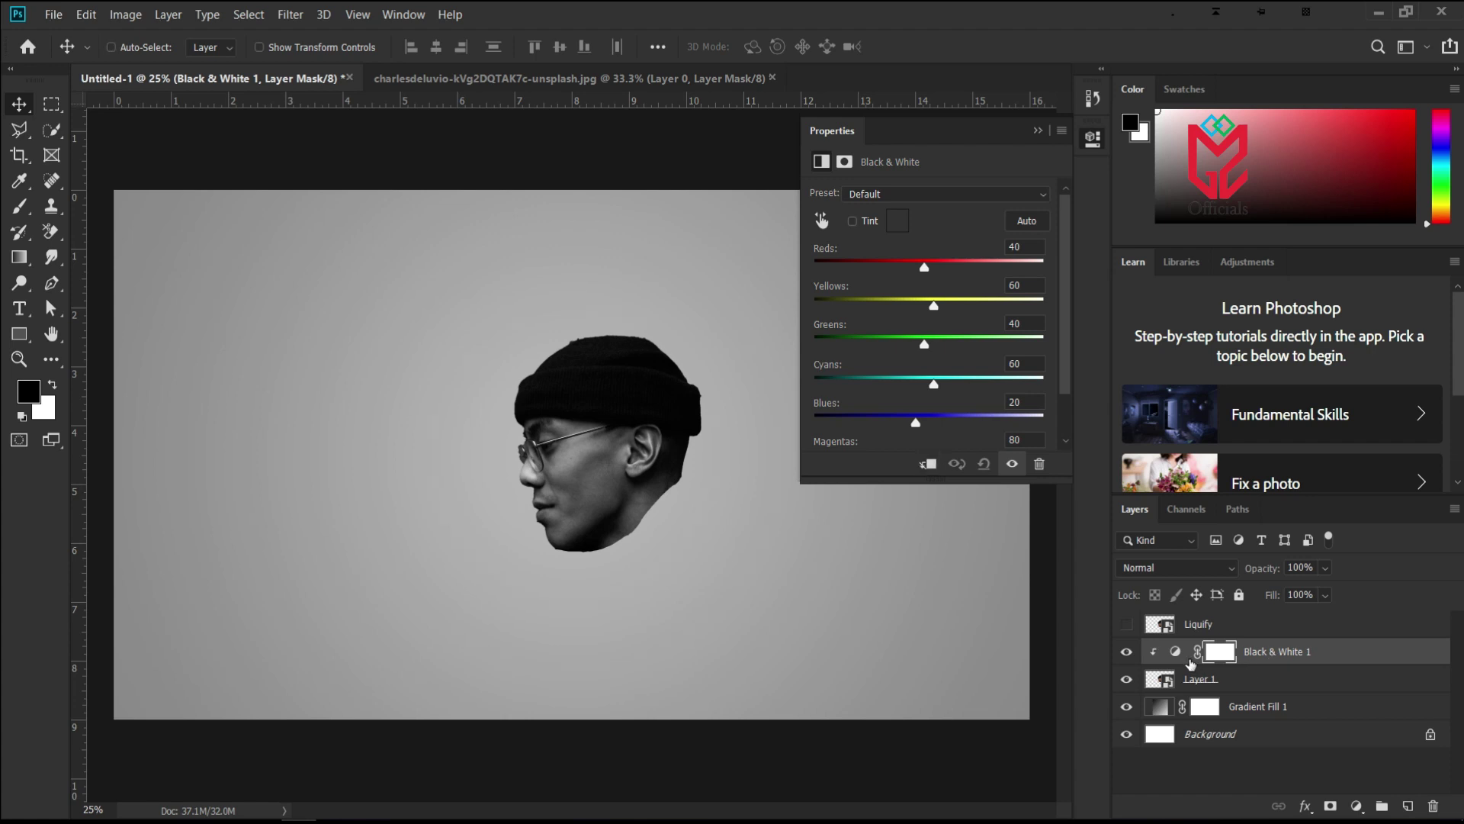
pyautogui.hotkey('ctrl', 'z')
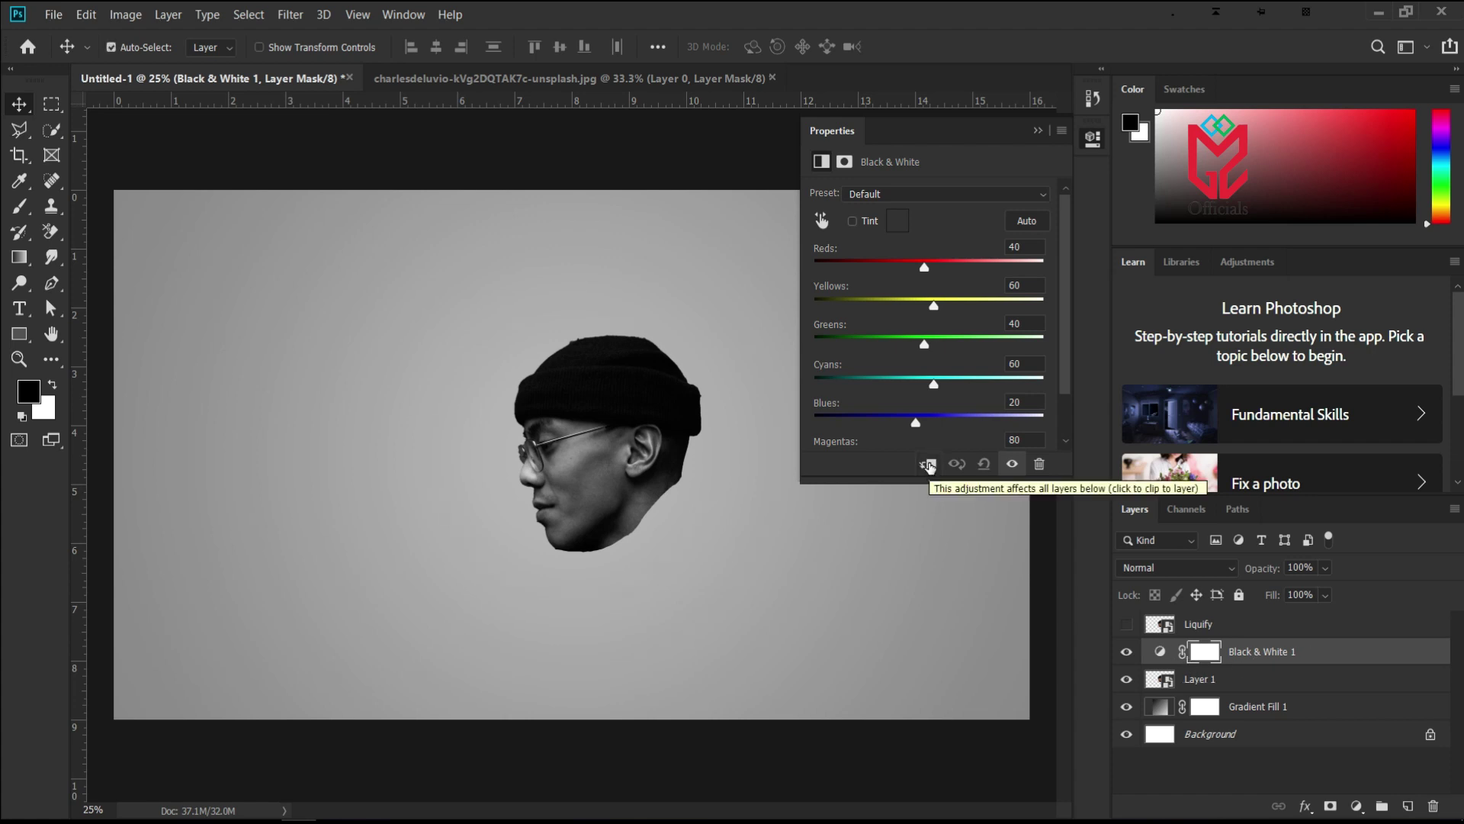
pyautogui.click(929, 465)
pyautogui.click(1038, 131)
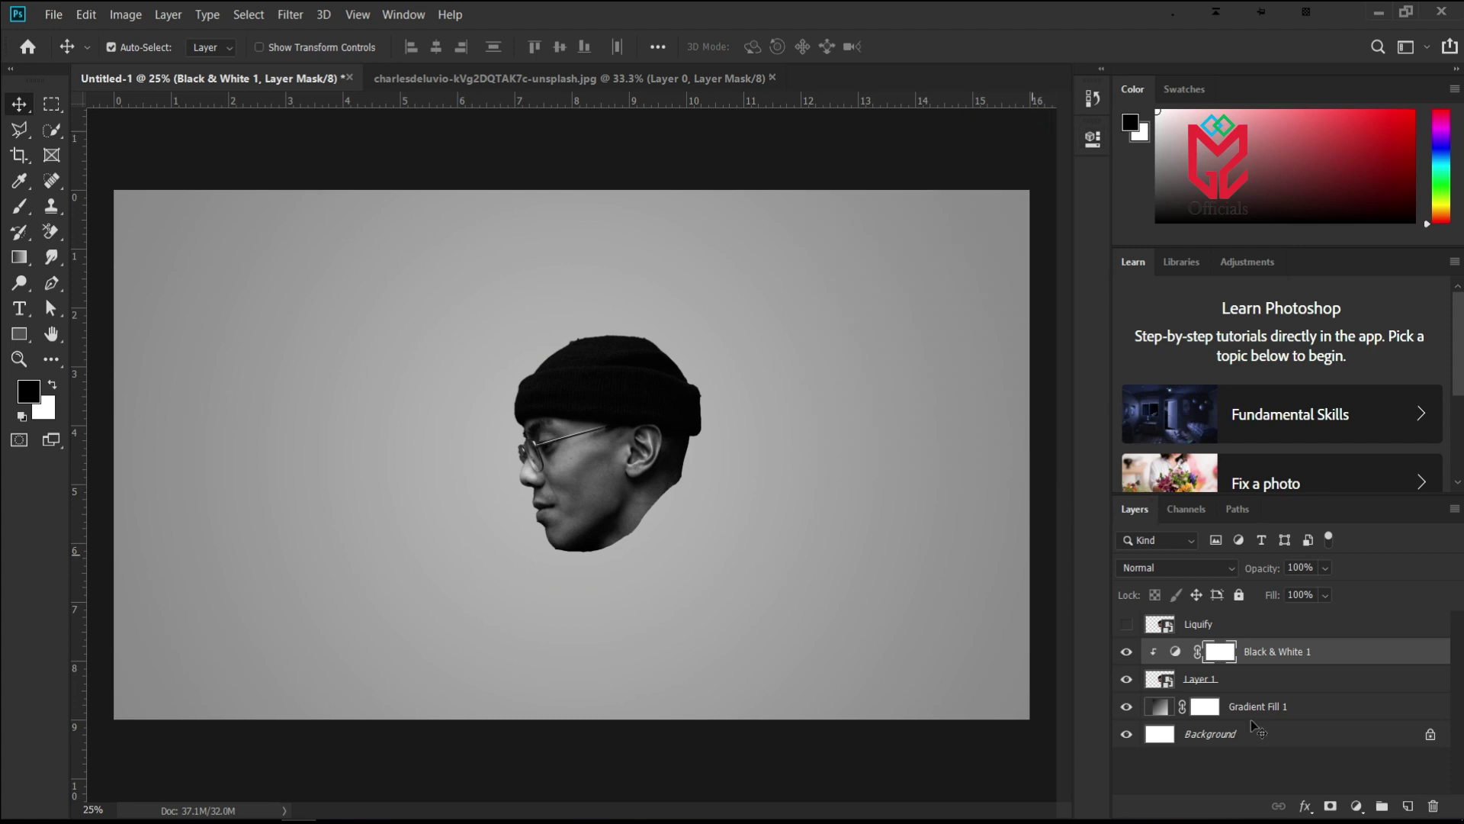
# - Scale the head on Layer 1 up to about 133% and rotate it about -7.2° with Free Transform
pyautogui.click(1189, 681)
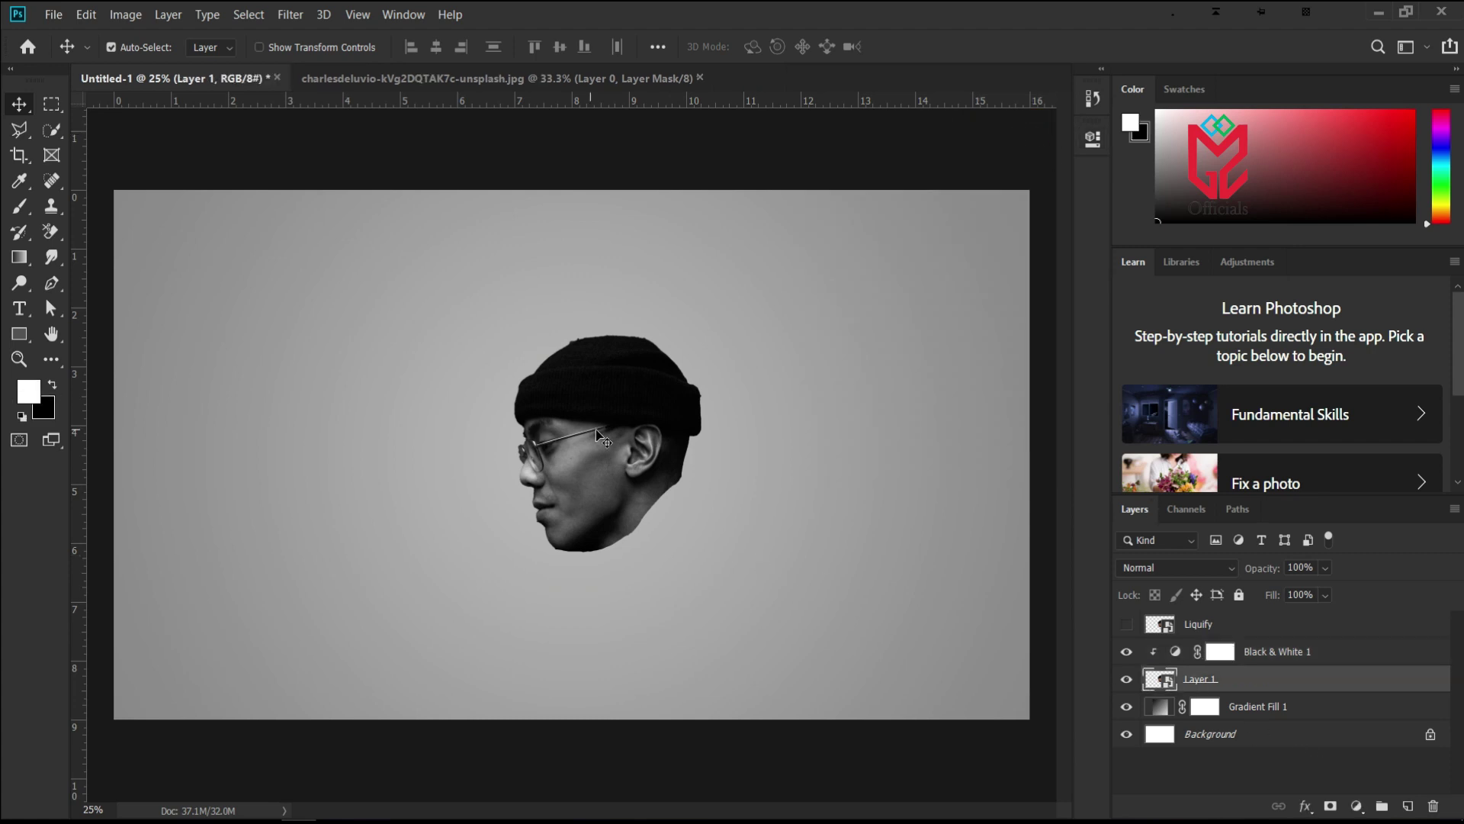
pyautogui.hotkey('ctrl', 't')
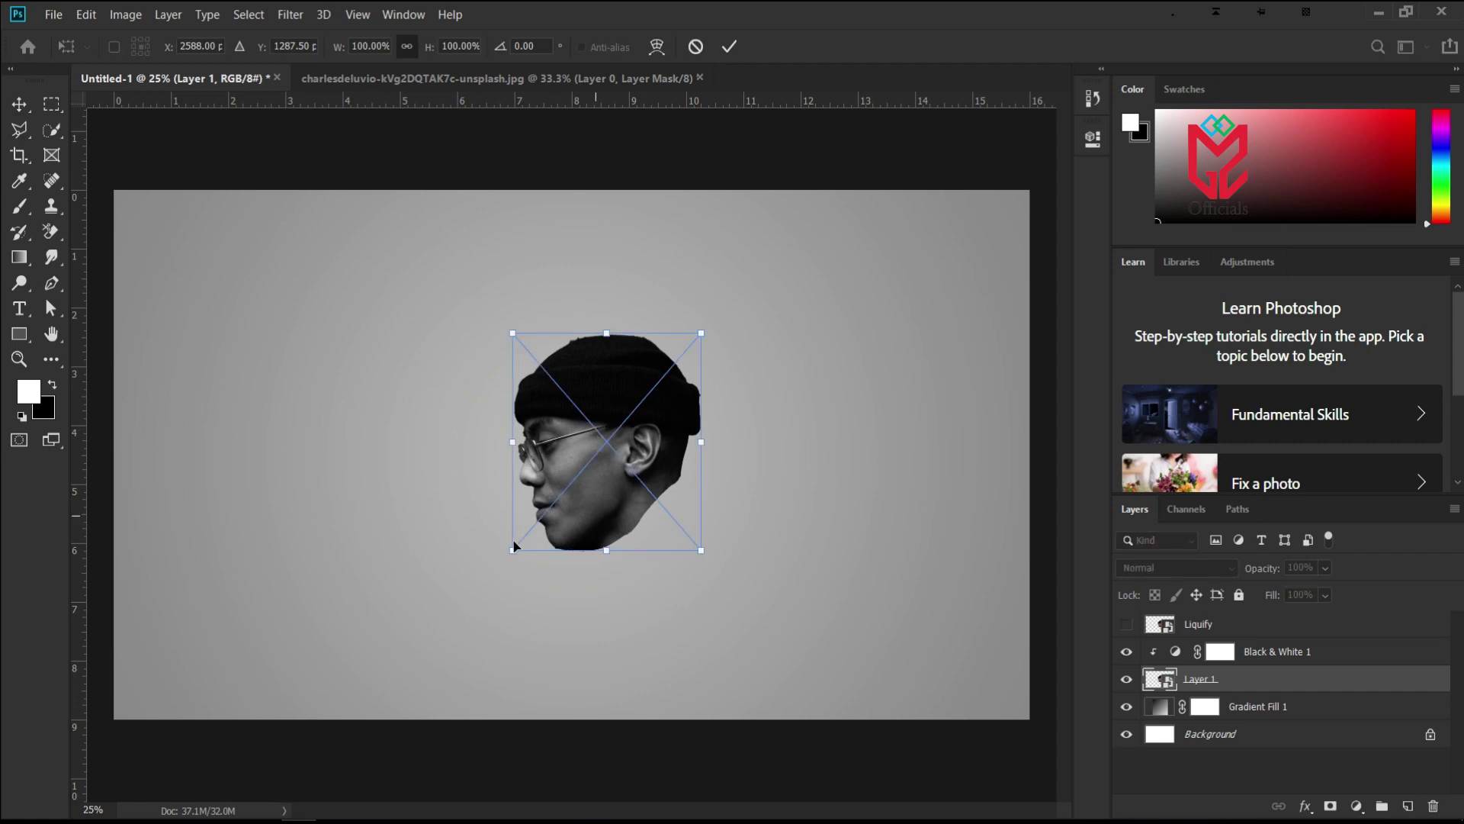
pyautogui.moveTo(513, 552); pyautogui.dragTo(444, 625)
pyautogui.moveTo(587, 300); pyautogui.dragTo(602, 294)
pyautogui.press('Return')
pyautogui.rightClick(548, 441)
pyautogui.click(549, 444)
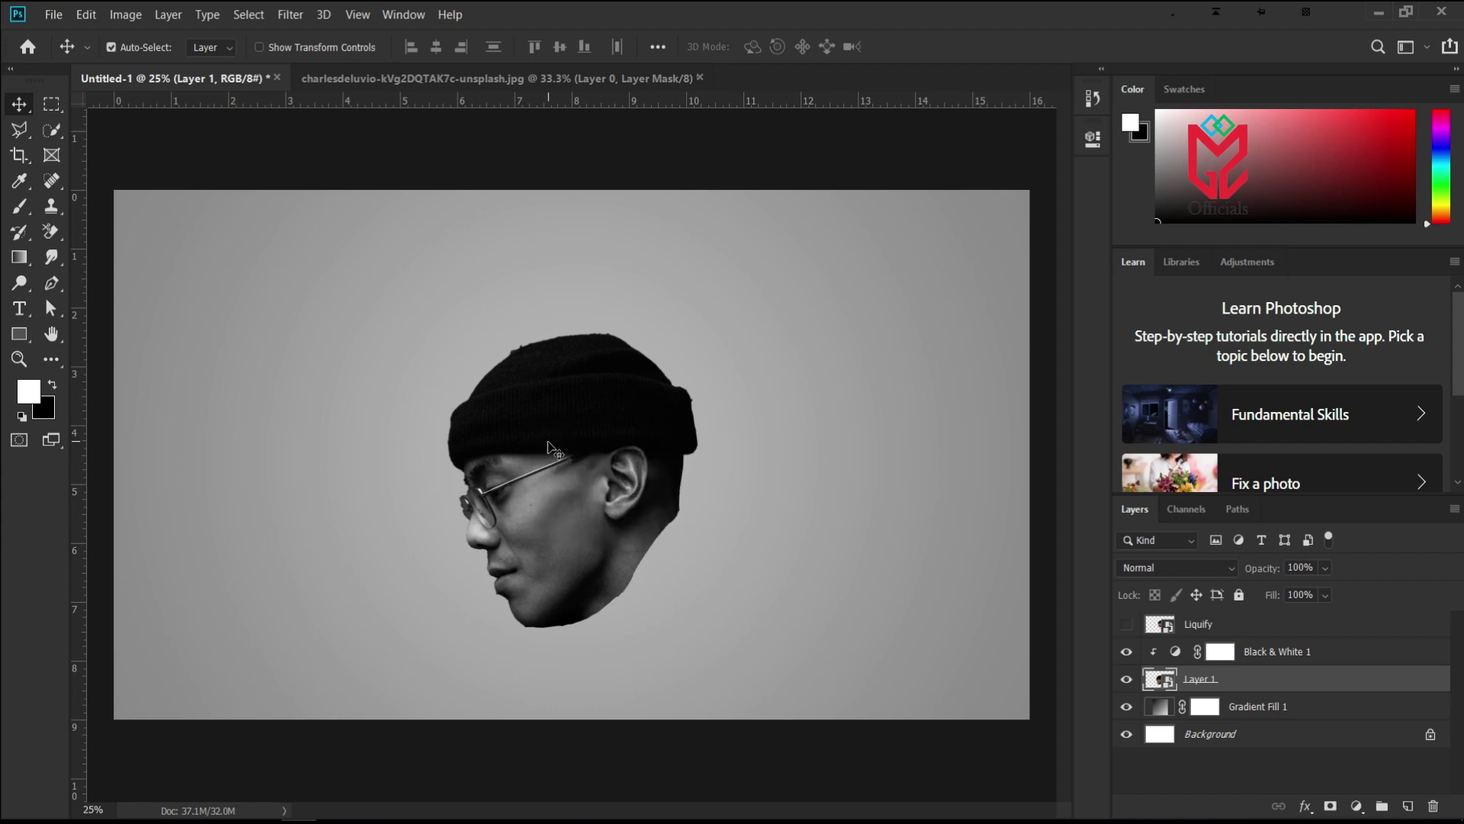
# - Flip the head on Layer 1 horizontally and move it slightly right and up on the canvas
pyautogui.hotkey('ctrl', 't')
pyautogui.rightClick(547, 441)
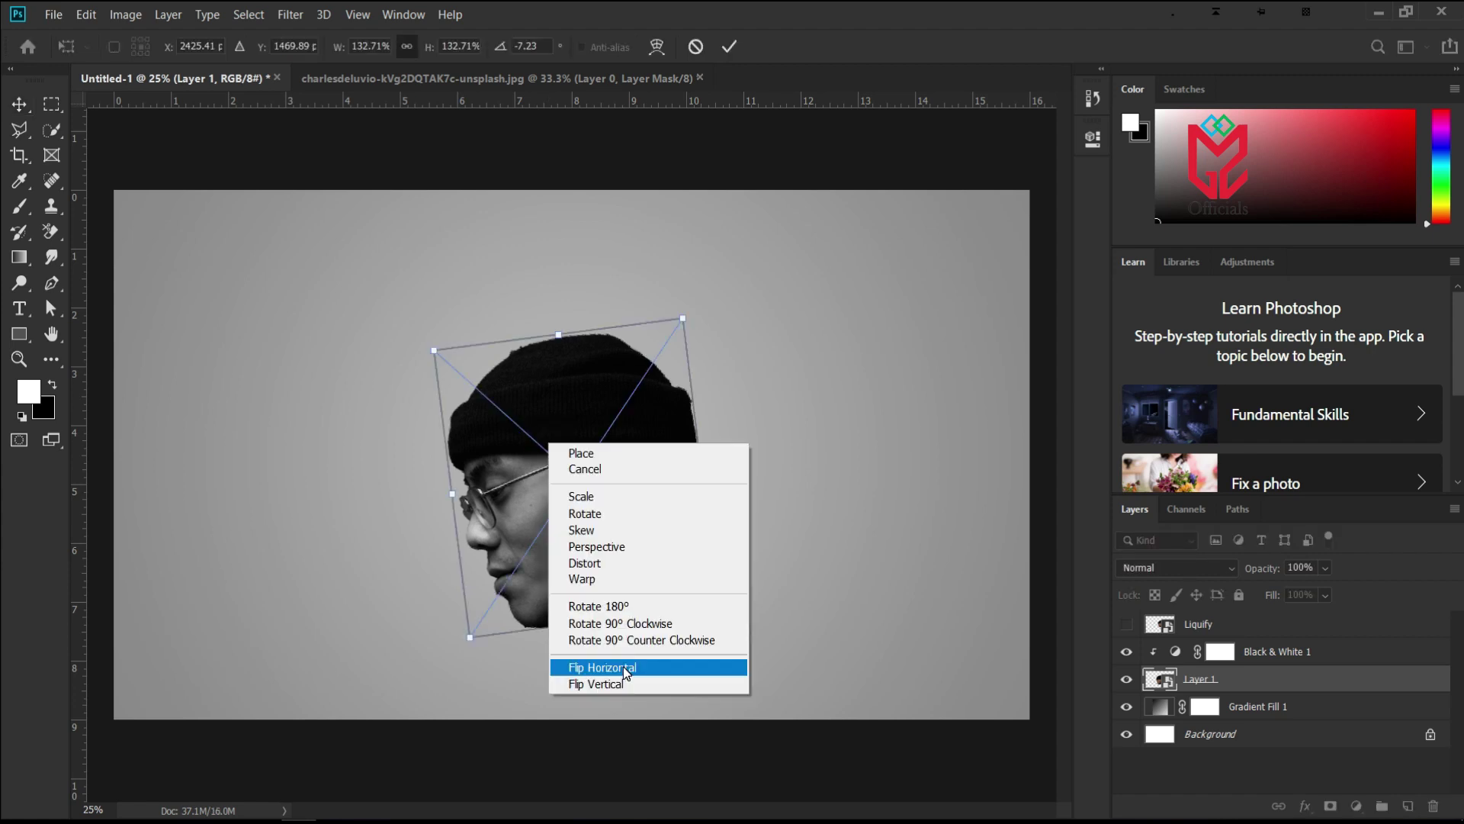
pyautogui.click(623, 667)
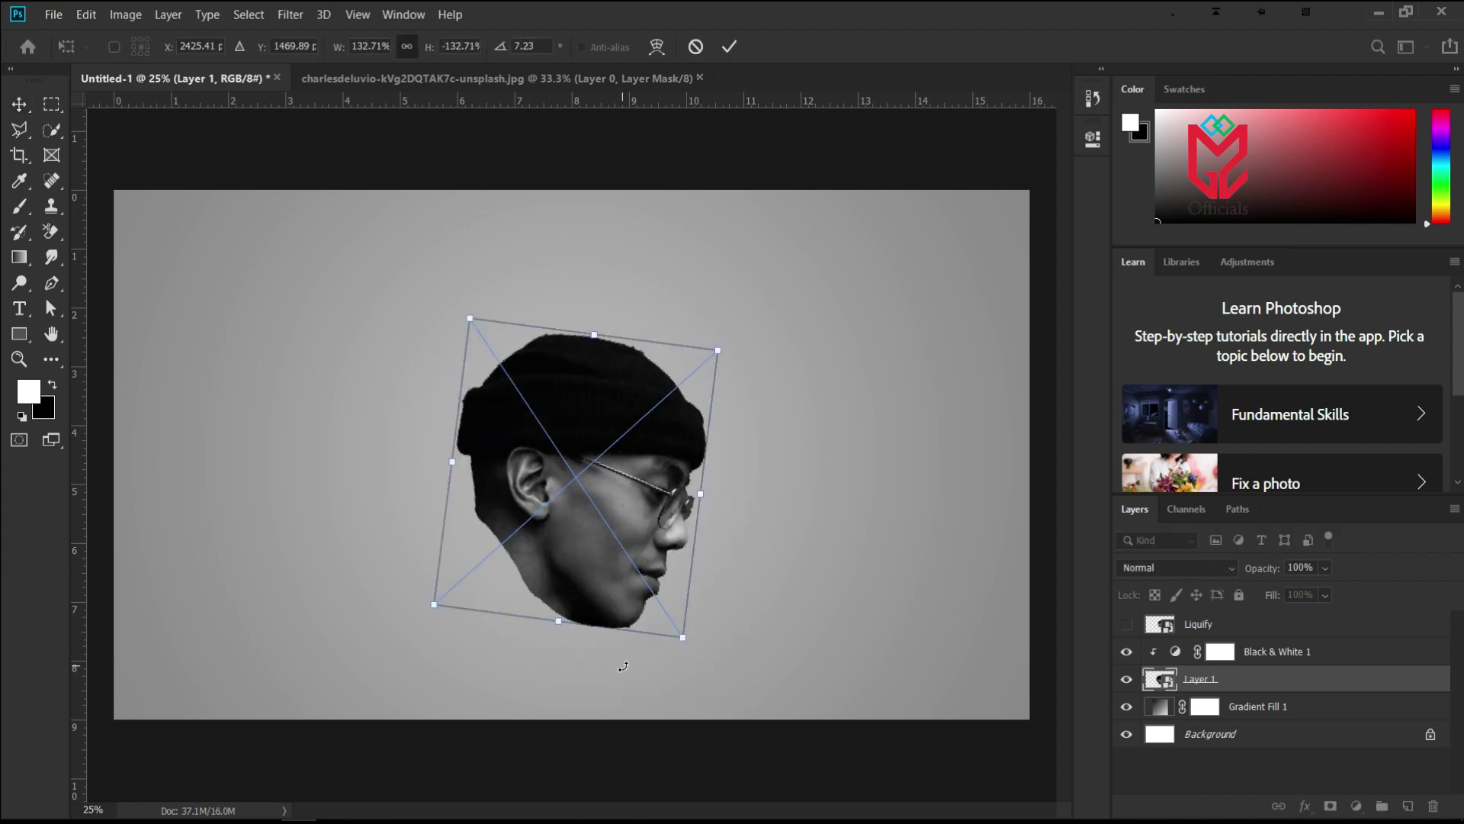
pyautogui.click(737, 47)
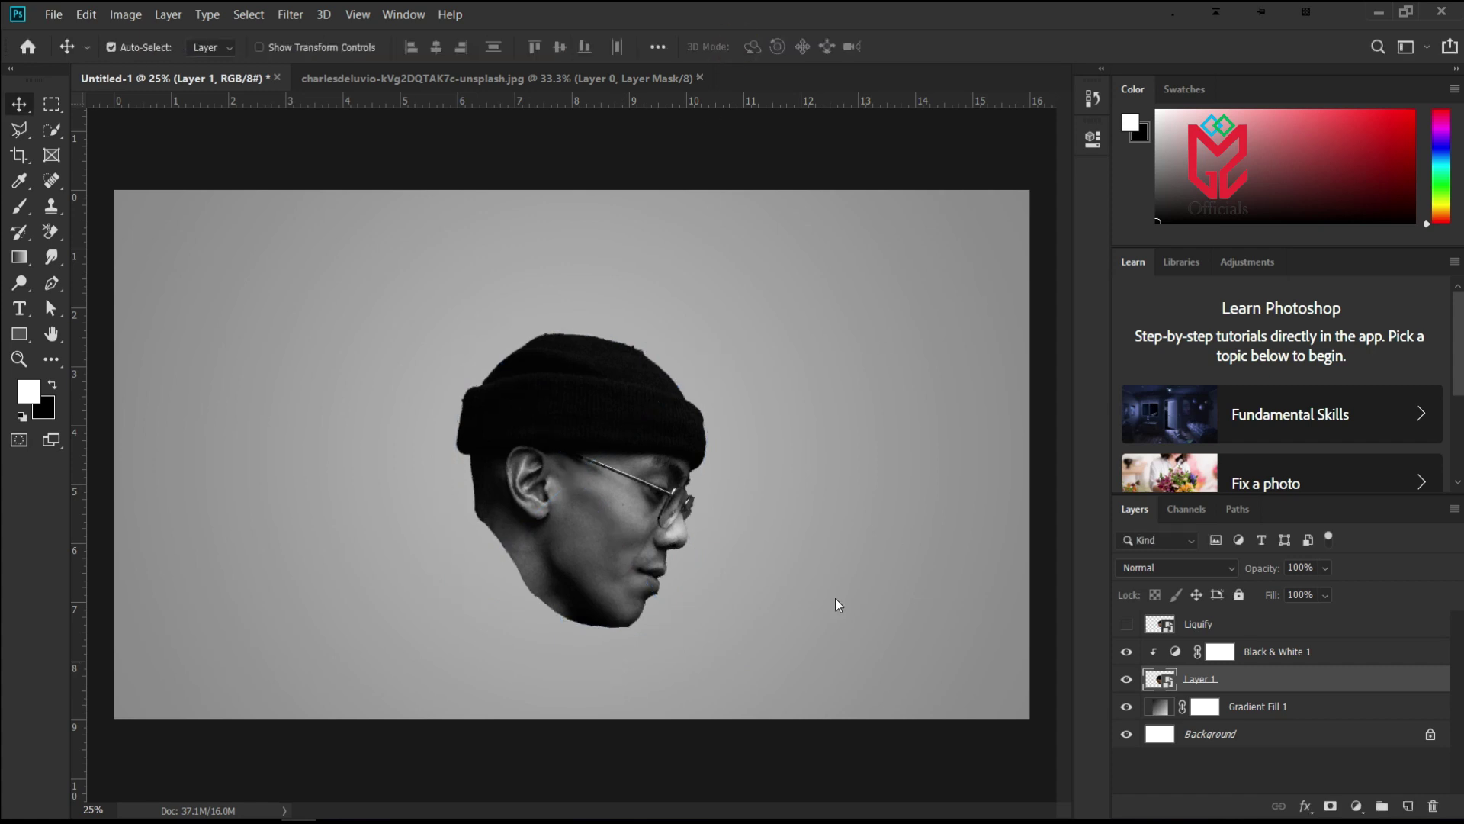
pyautogui.click(632, 504)
pyautogui.moveTo(647, 497)
pyautogui.mouseDown()
pyautogui.moveTo(671, 488)
pyautogui.moveTo(676, 502)
pyautogui.mouseUp()
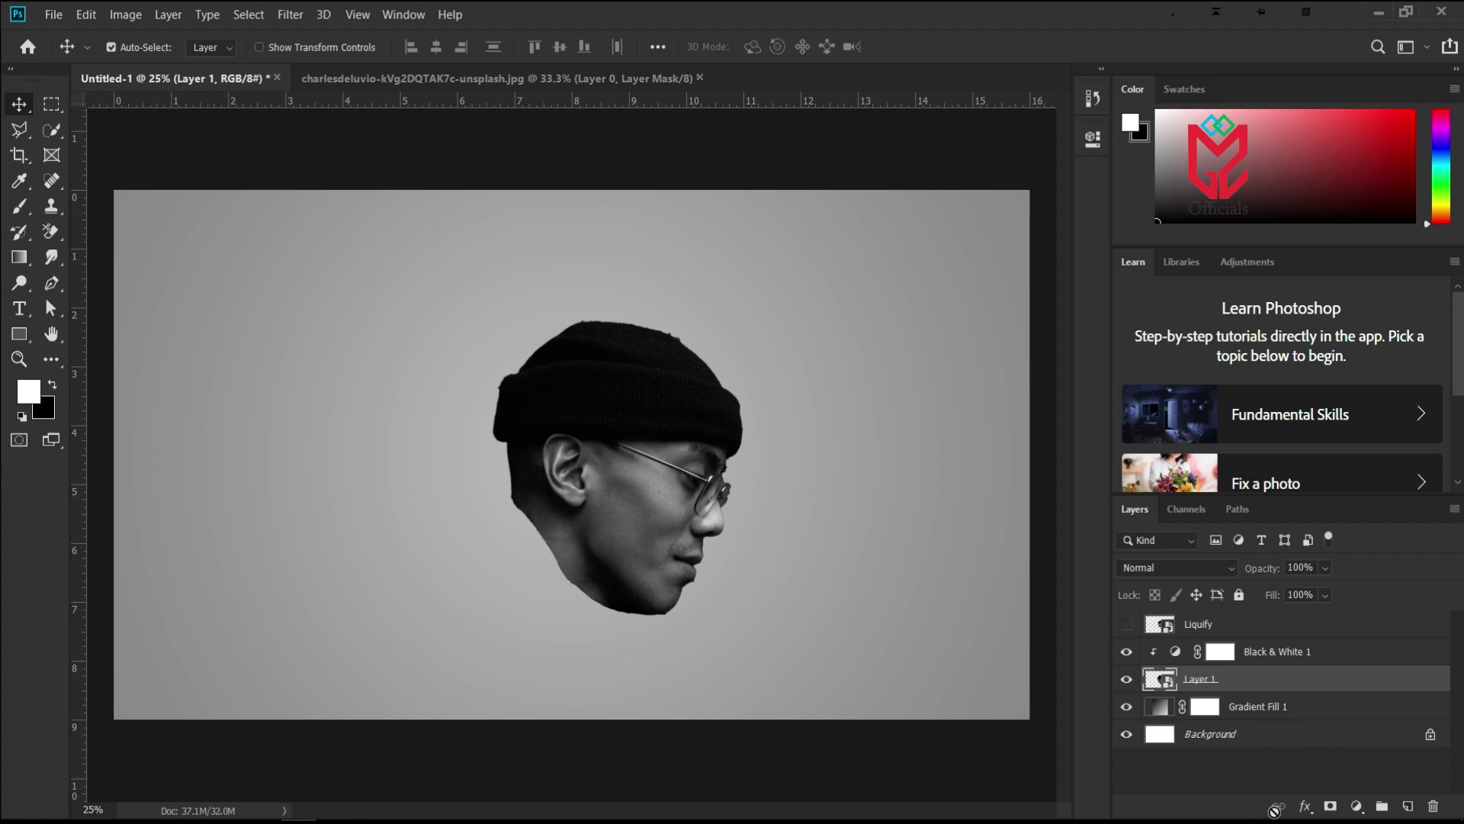
# - Add a black layer mask to Layer 1 and lower the mask's density to 72%
pyautogui.keyDown('alt'); pyautogui.click(1331, 808); pyautogui.keyUp('alt')
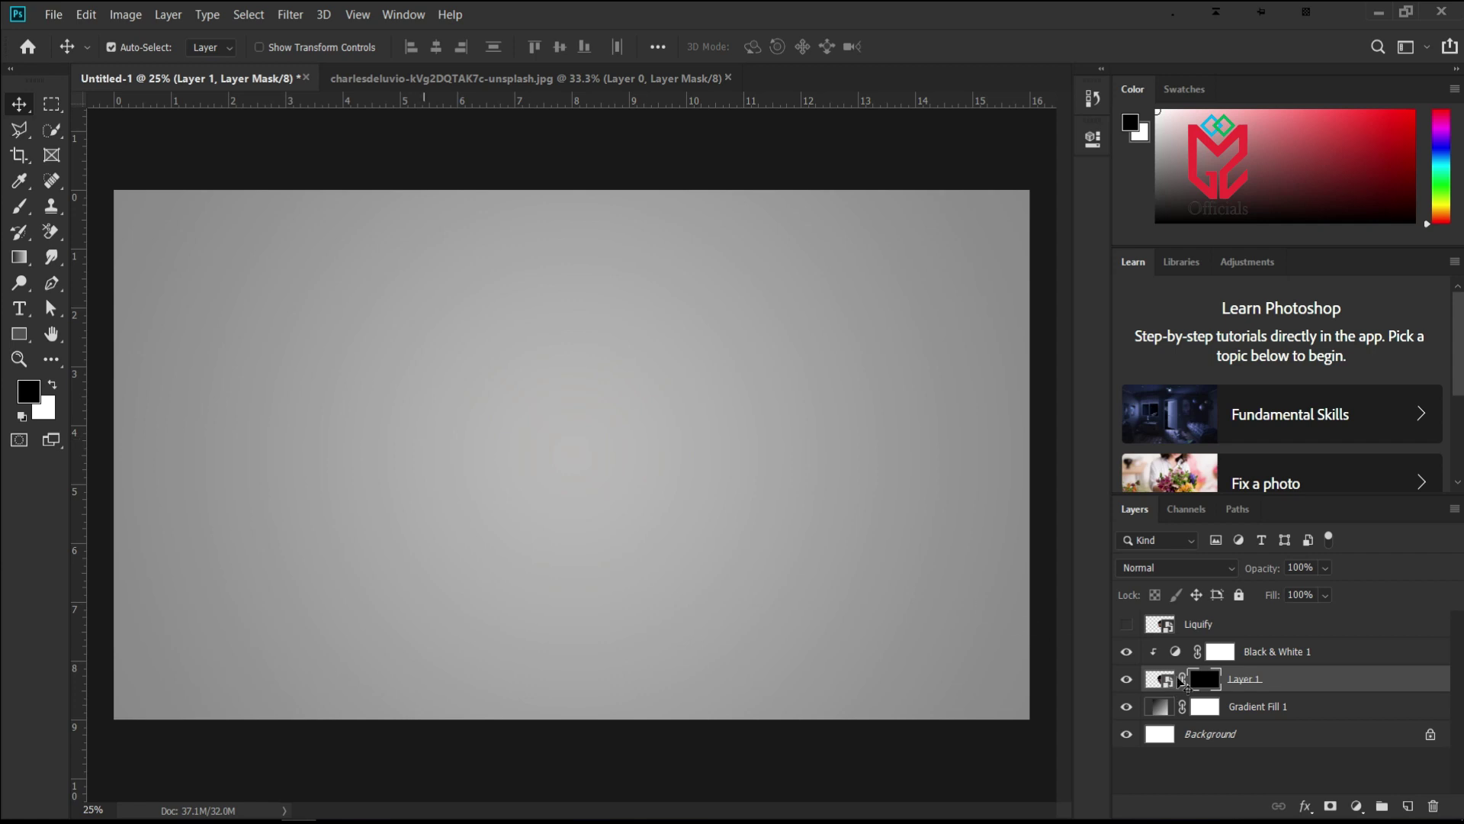
pyautogui.doubleClick(1214, 681)
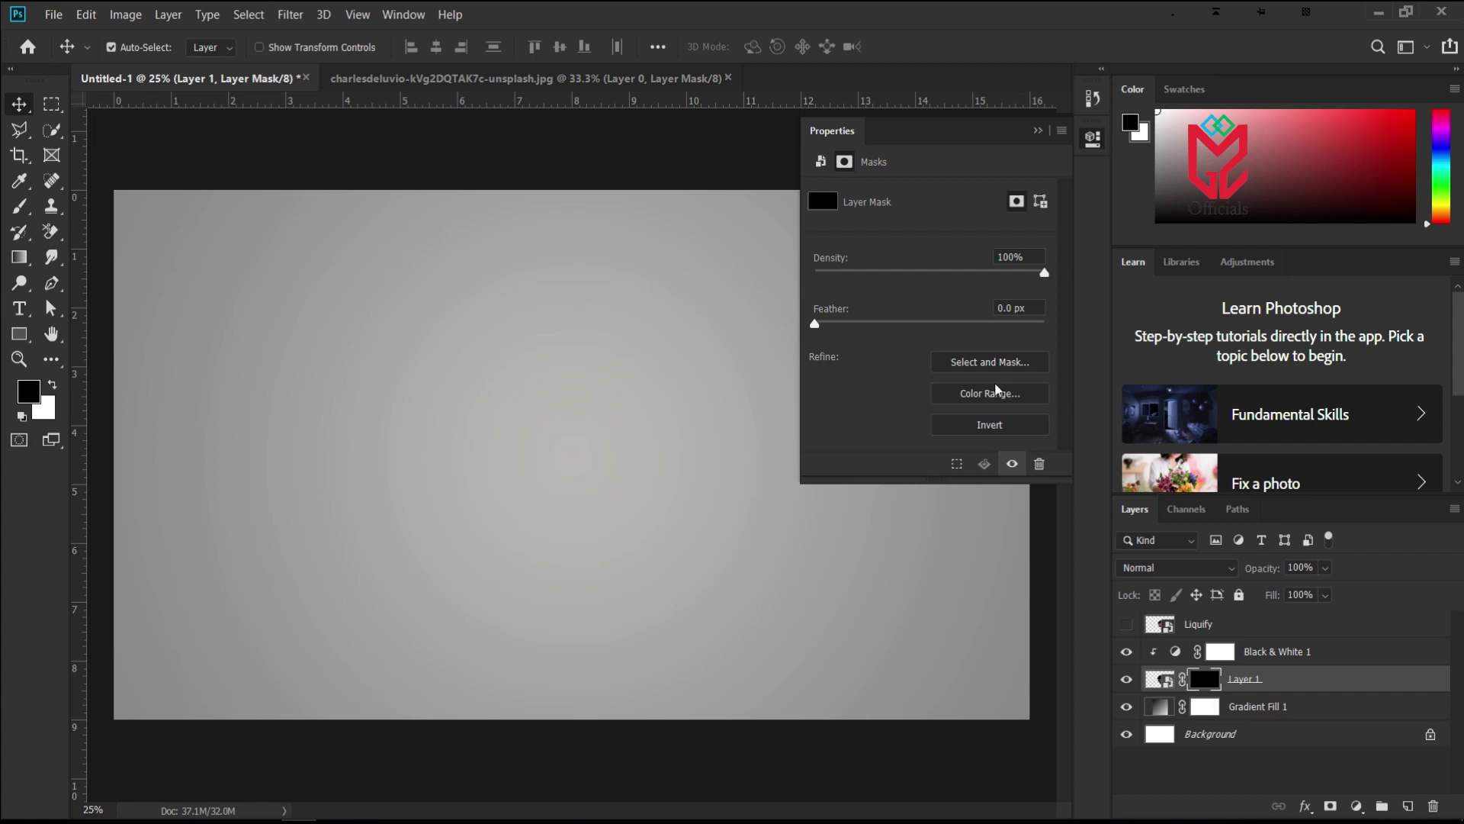
pyautogui.click(983, 274)
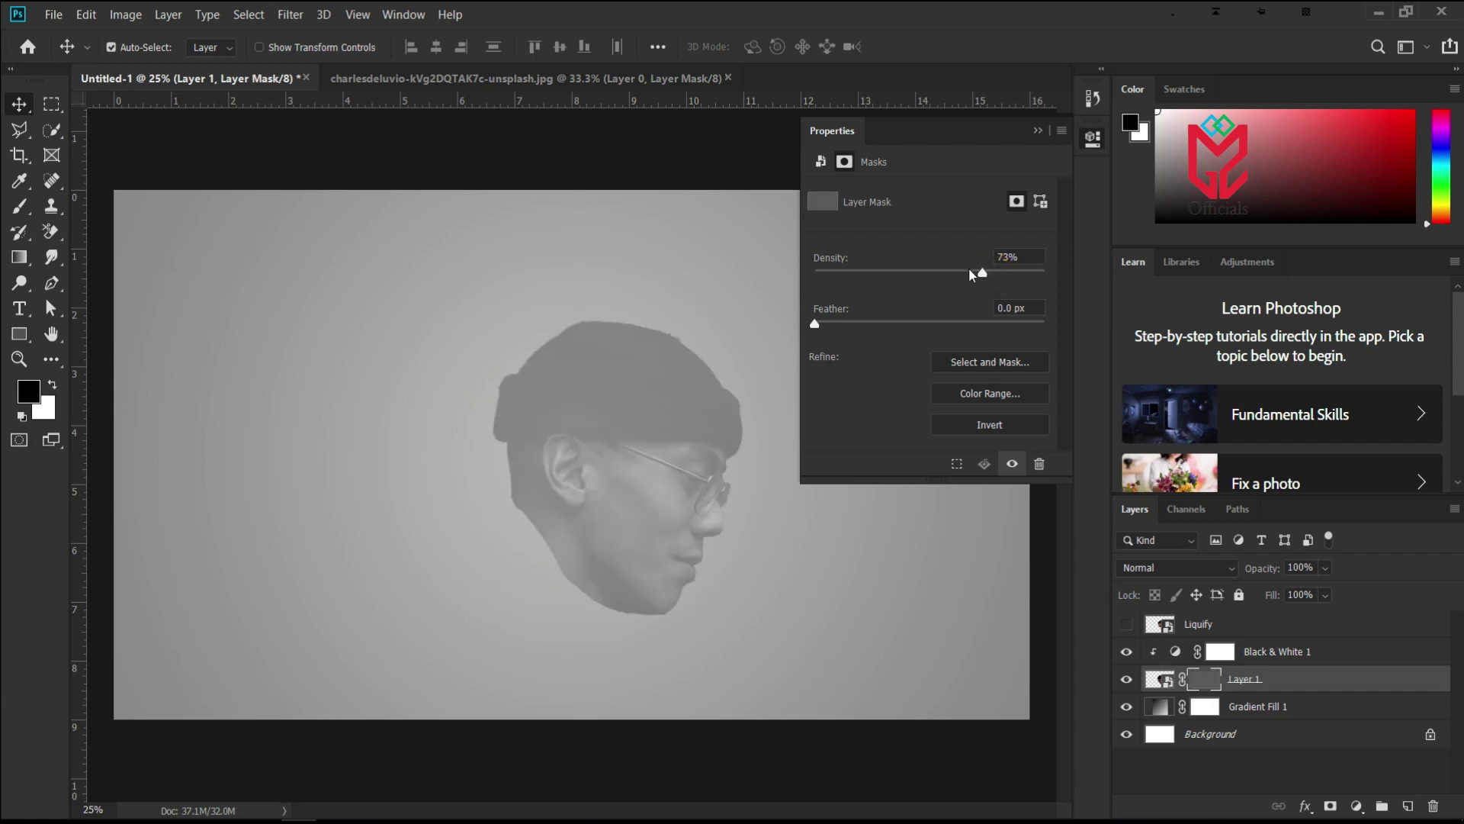
pyautogui.moveTo(979, 275)
pyautogui.mouseDown()
pyautogui.moveTo(964, 272)
pyautogui.moveTo(978, 273)
pyautogui.mouseUp()
# - Activate the Brush tool, collapse the Wet Media and Special Effects brush groups, and expand the 20 Smoke Brushes group
pyautogui.press('b')
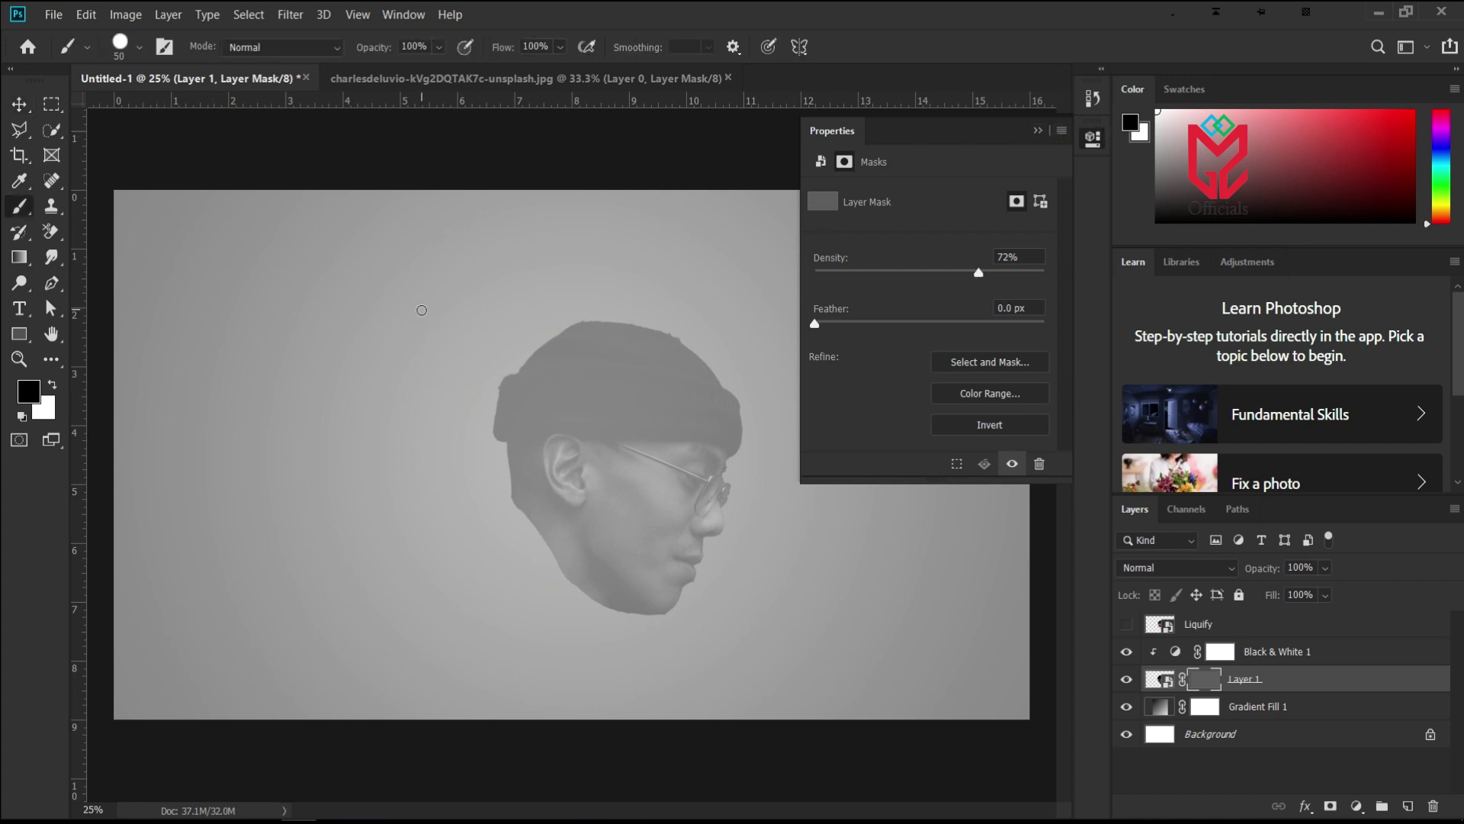
pyautogui.click(141, 48)
pyautogui.scroll(-5, 130, 475)
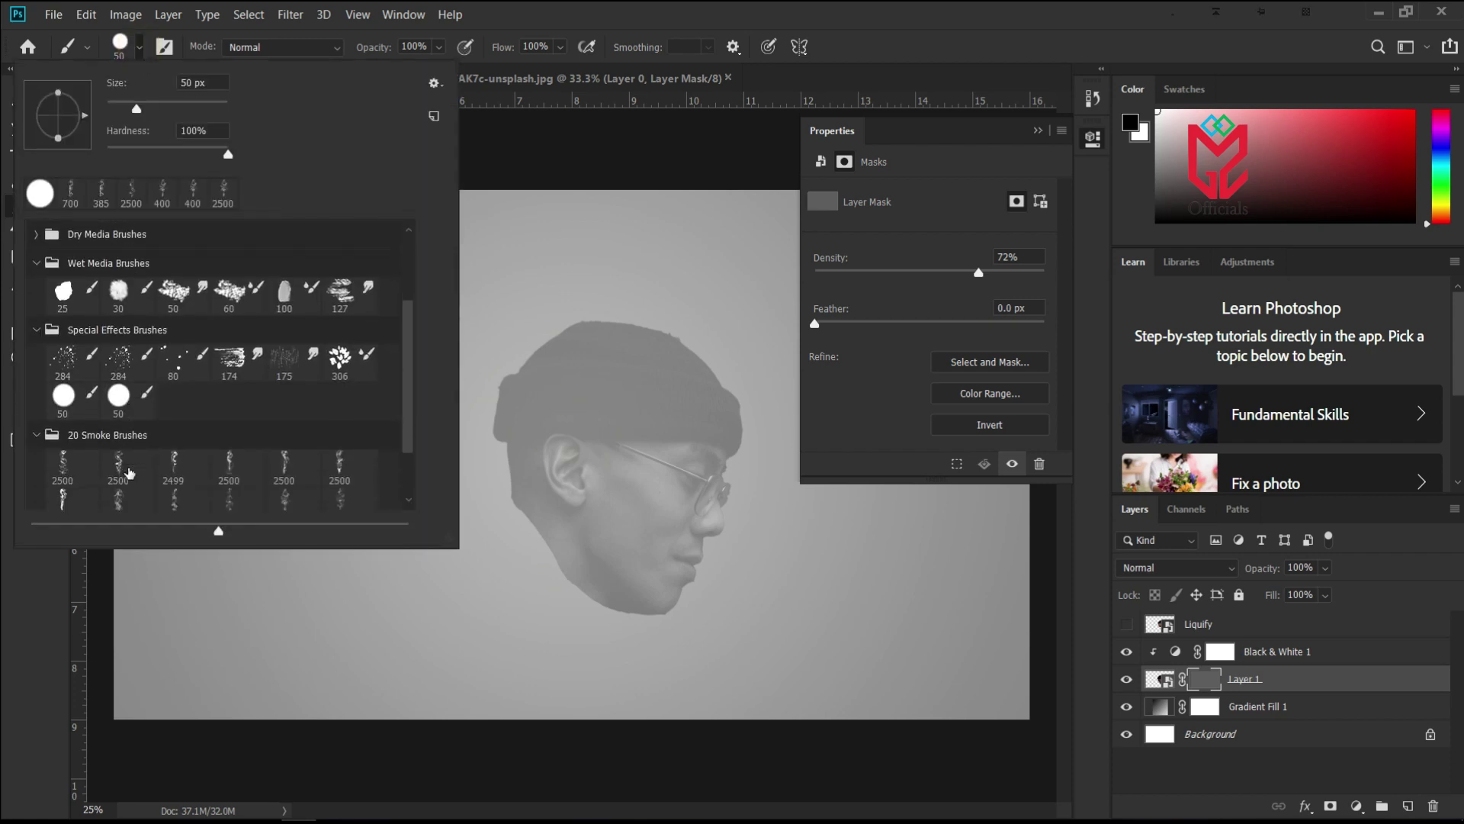
pyautogui.click(39, 355)
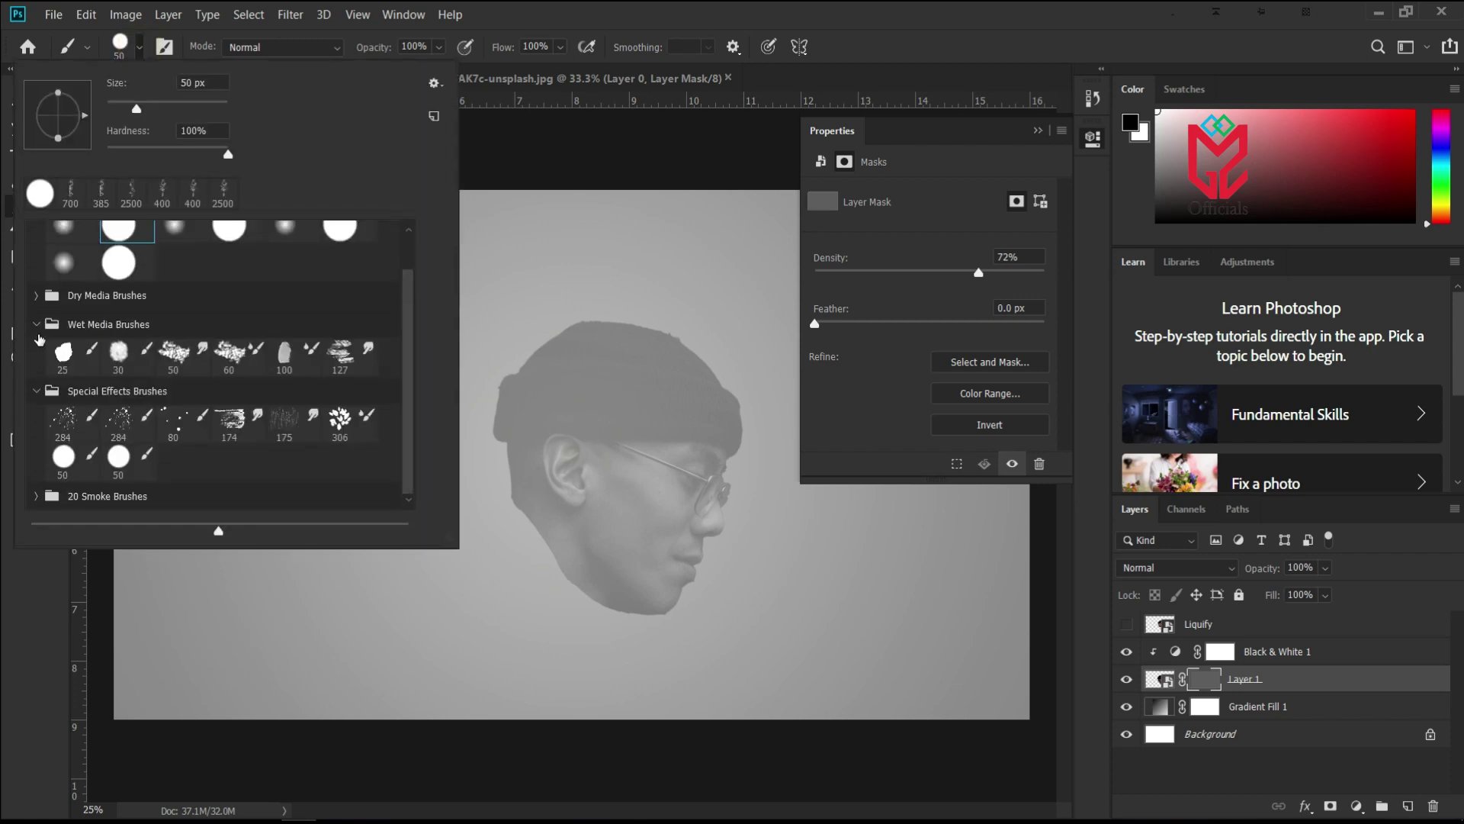
pyautogui.click(38, 395)
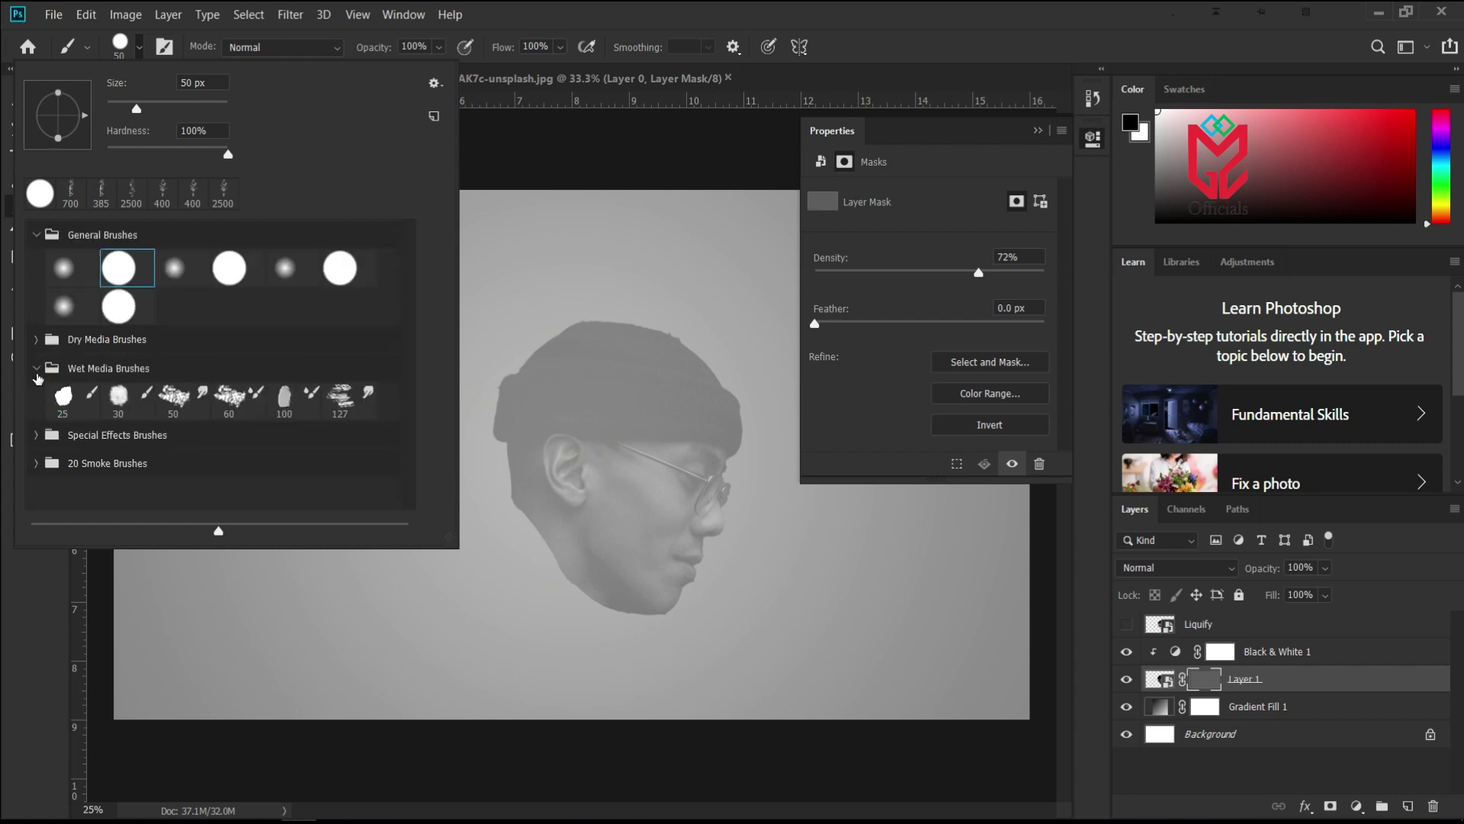
pyautogui.click(36, 368)
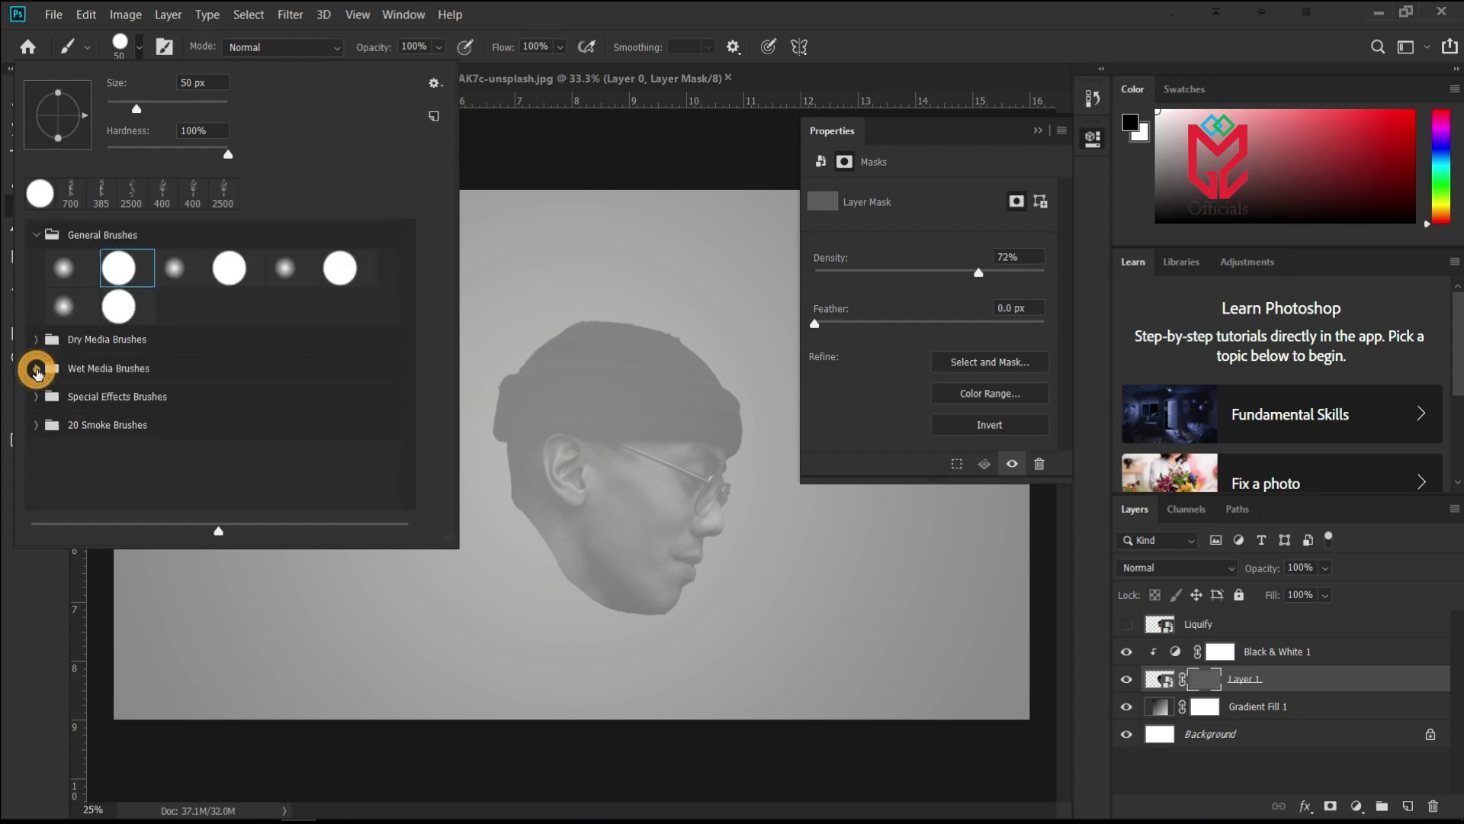
pyautogui.click(38, 425)
pyautogui.scroll(-2, 404, 367)
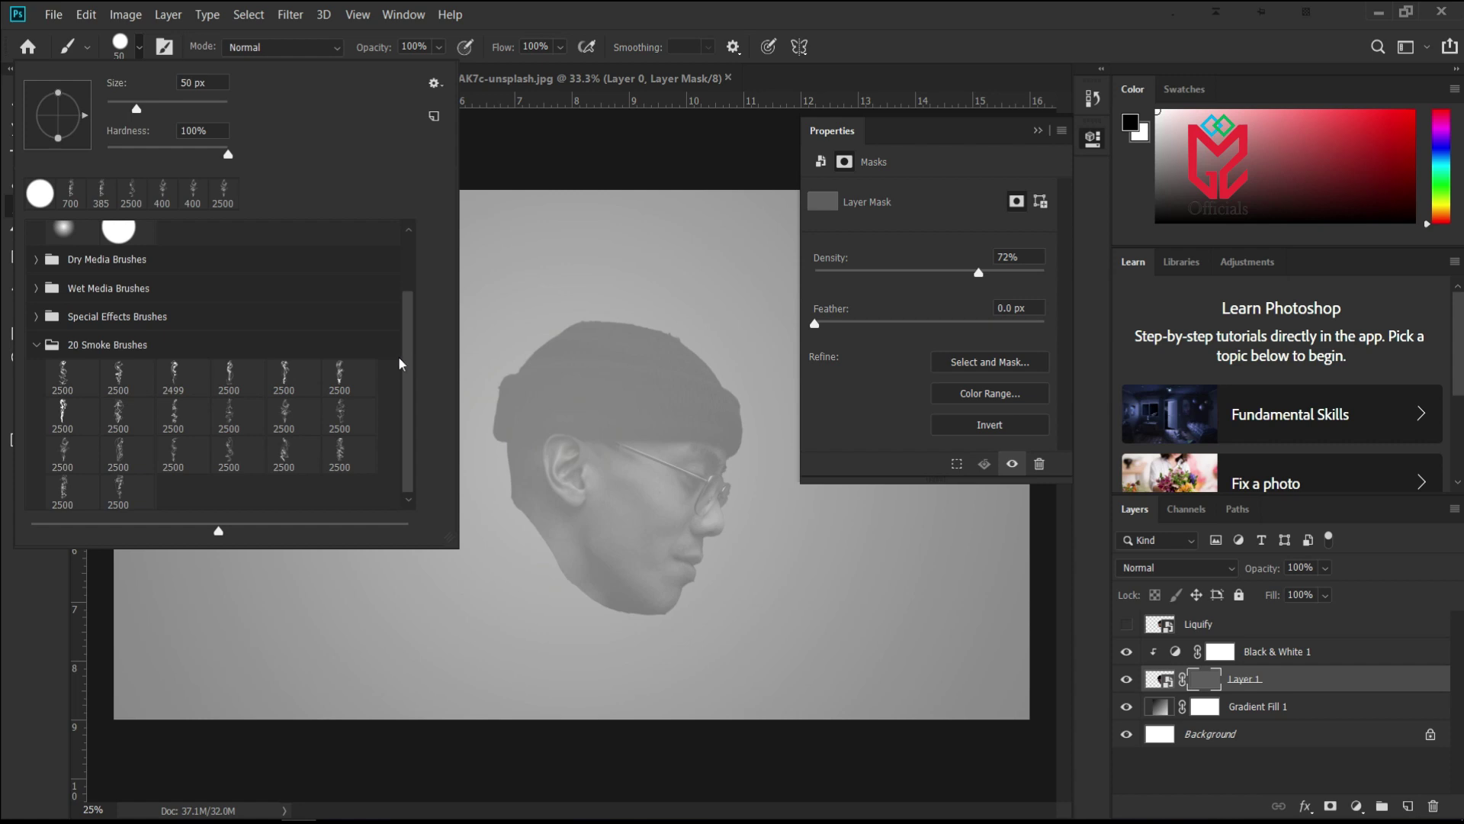
pyautogui.click(284, 382)
pyautogui.click(339, 422)
pyautogui.click(218, 105)
pyautogui.click(224, 109)
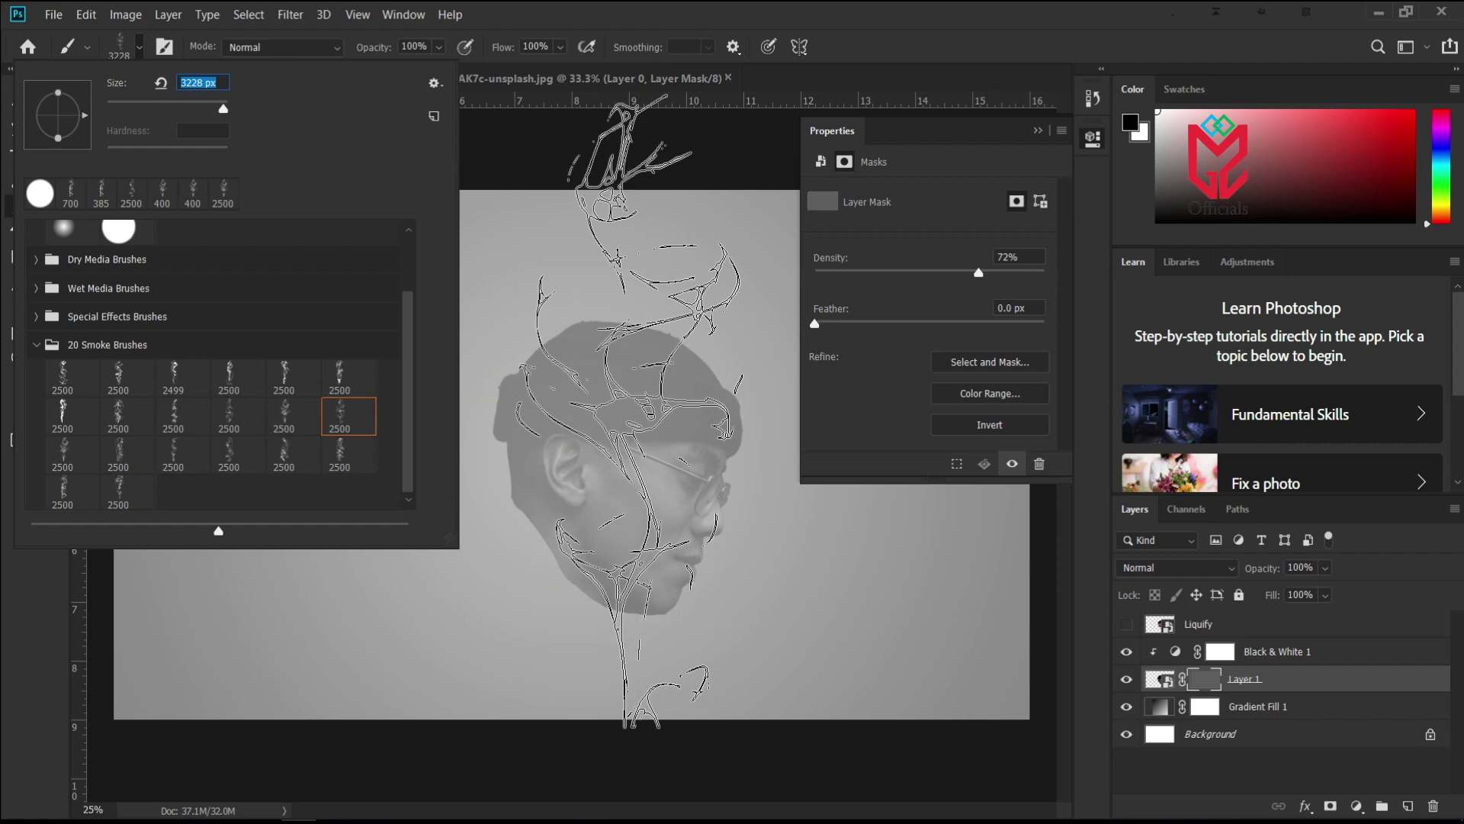
pyautogui.click(349, 460)
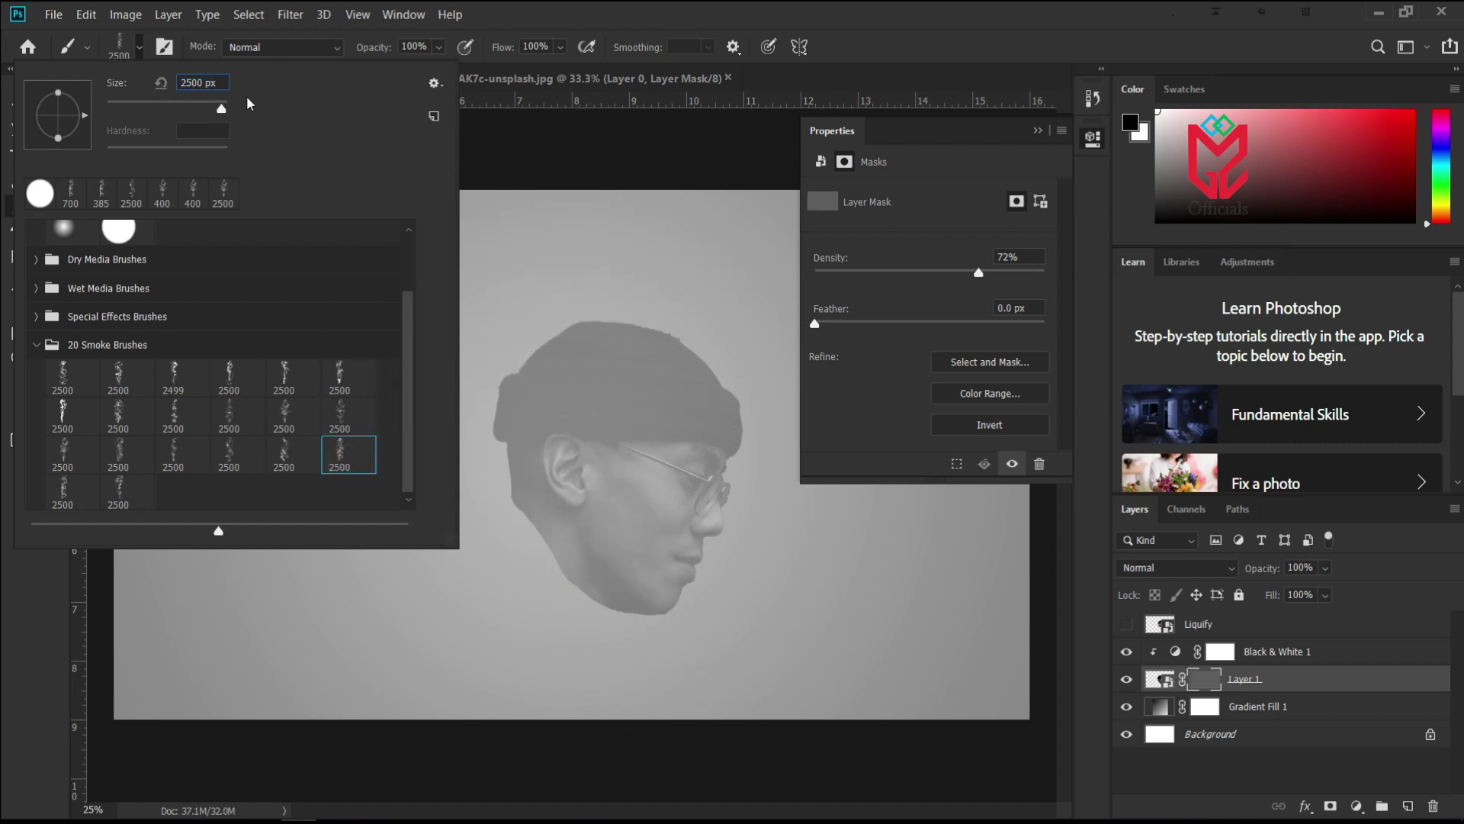
pyautogui.moveTo(220, 103); pyautogui.dragTo(214, 110)
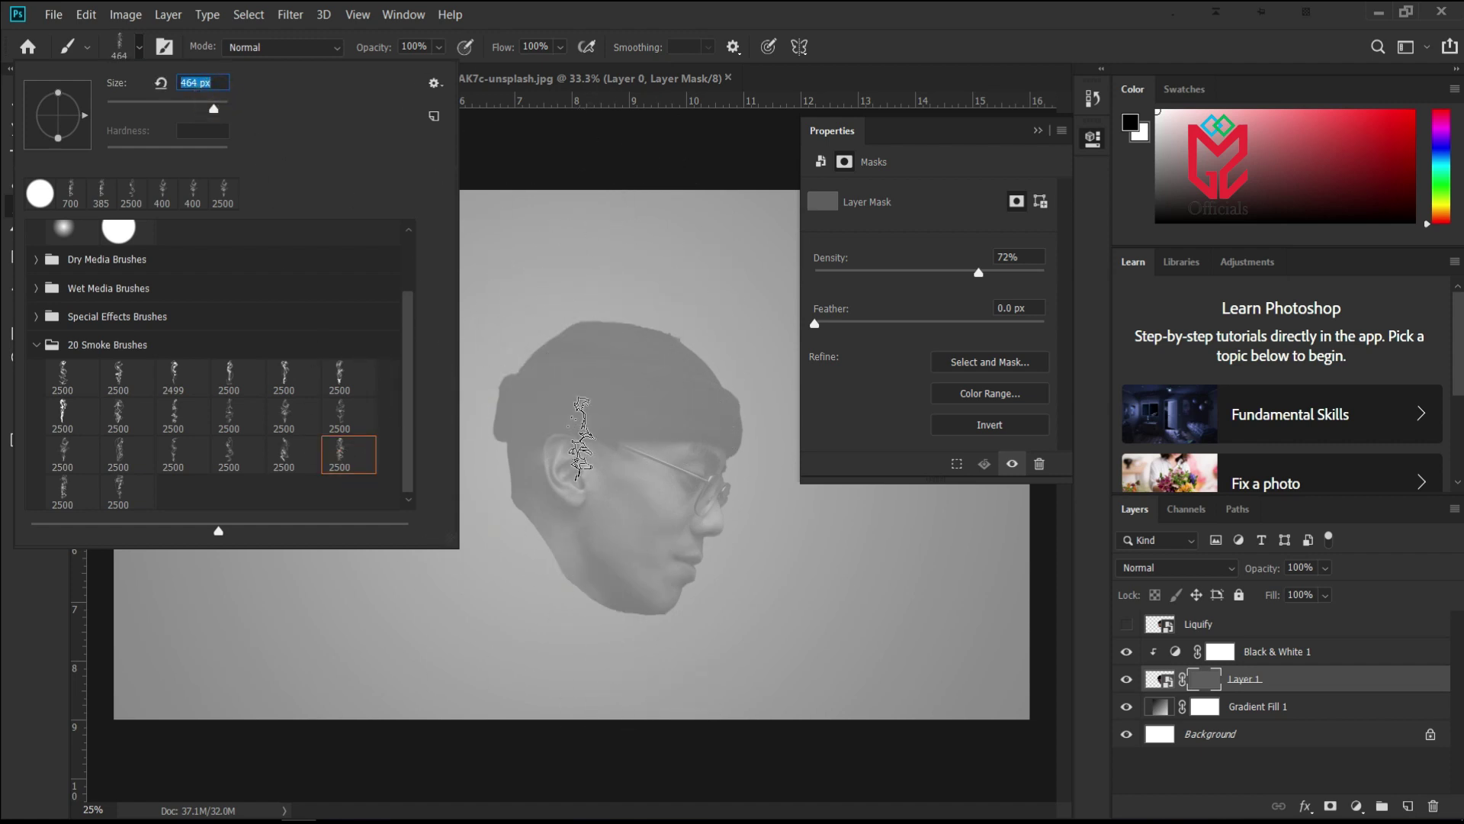
# - Choose the dense smoke brush that starts the second row of the 20 Smoke Brushes group and enlarge it to 3000 px
pyautogui.click(72, 415)
pyautogui.click(59, 417)
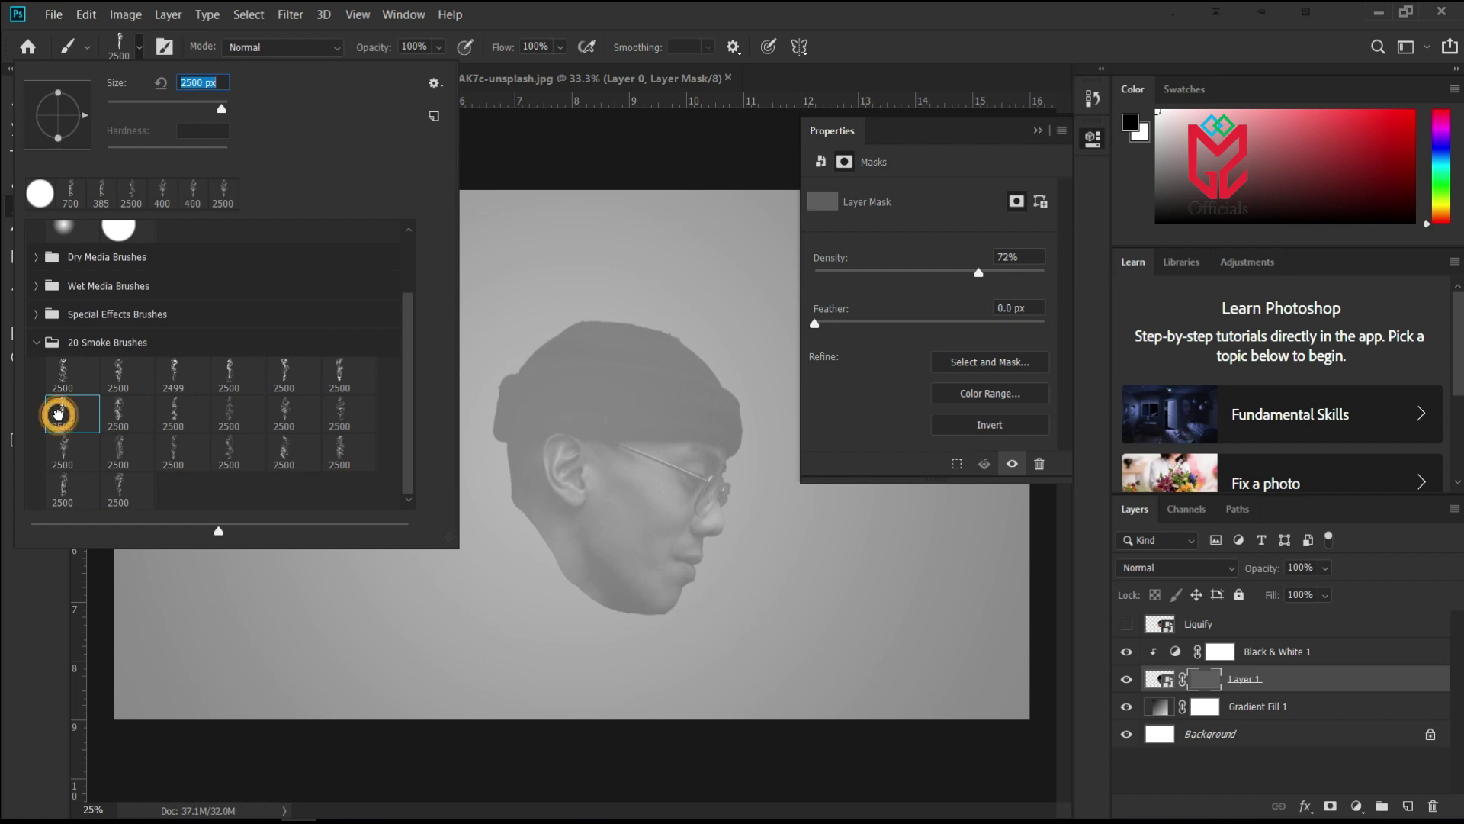
pyautogui.press(']')
pyautogui.press(']')
pyautogui.press(']')
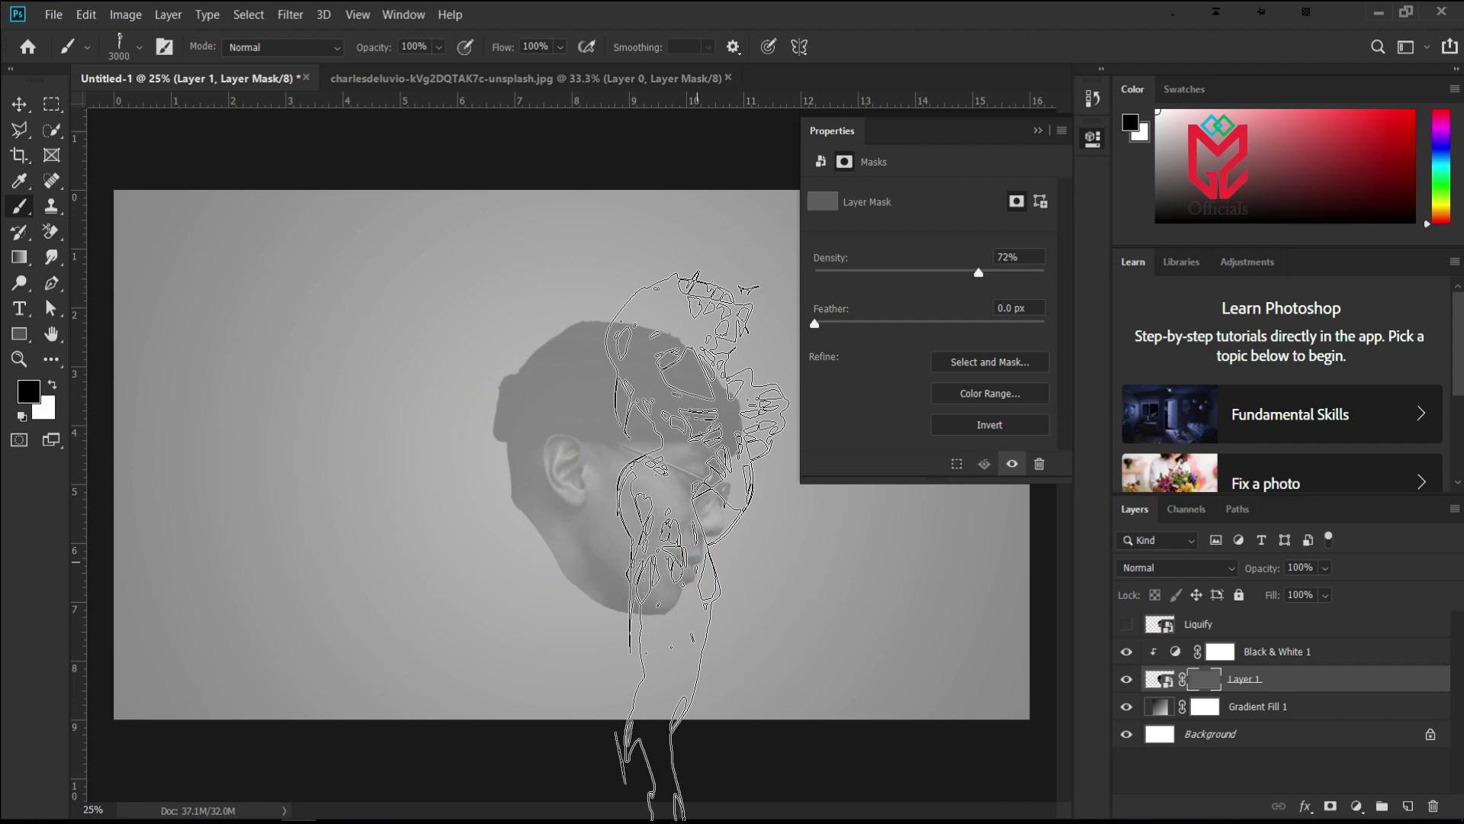
# - Stamp smoke in white on Layer 1's mask over the face and the back of the head, and raise the mask density to 83%
pyautogui.press('x')
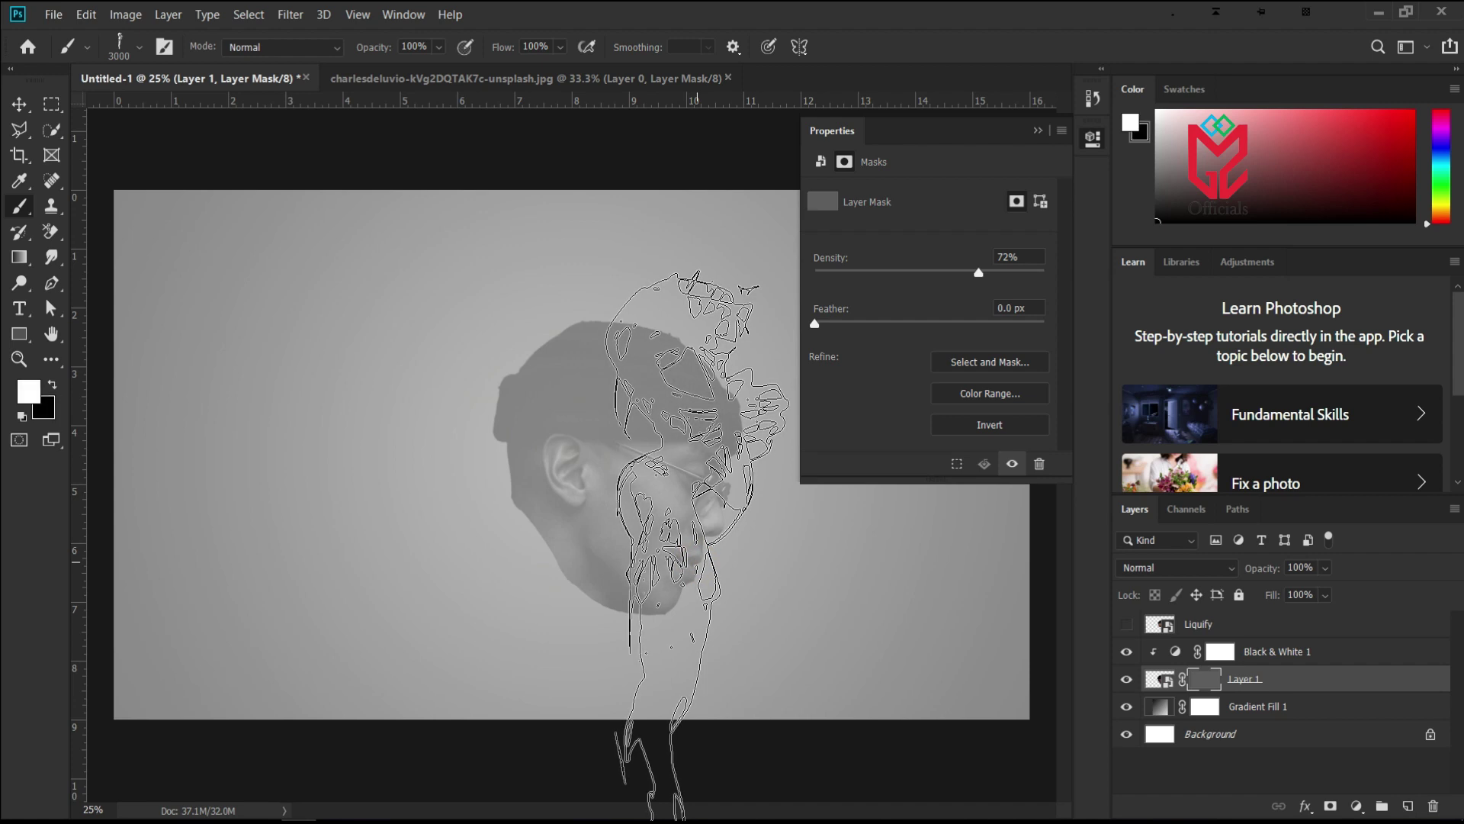
pyautogui.press('x')
pyautogui.press('x')
pyautogui.press('x')
pyautogui.press('x')
pyautogui.press('x')
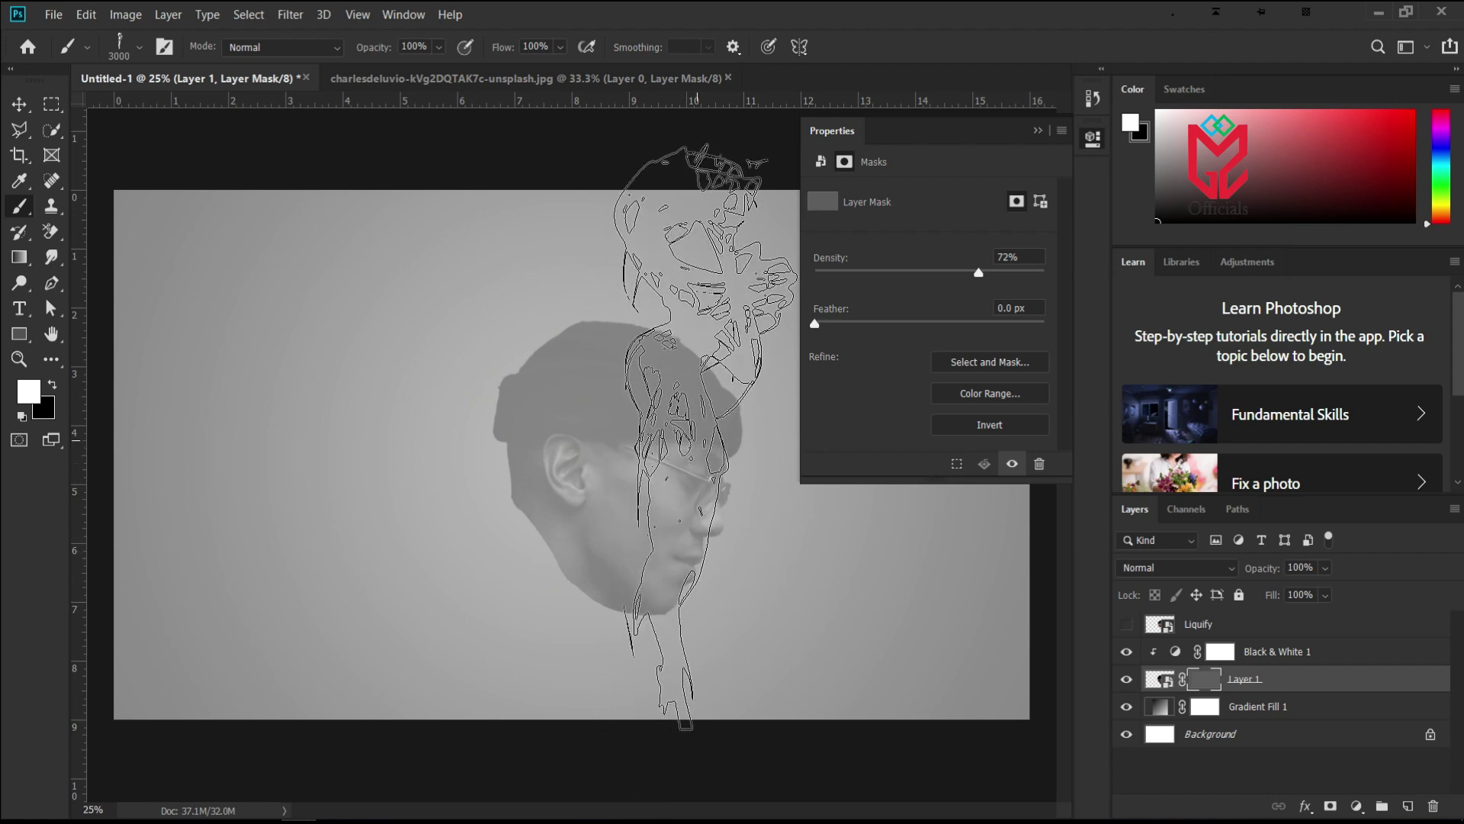
pyautogui.click(703, 429)
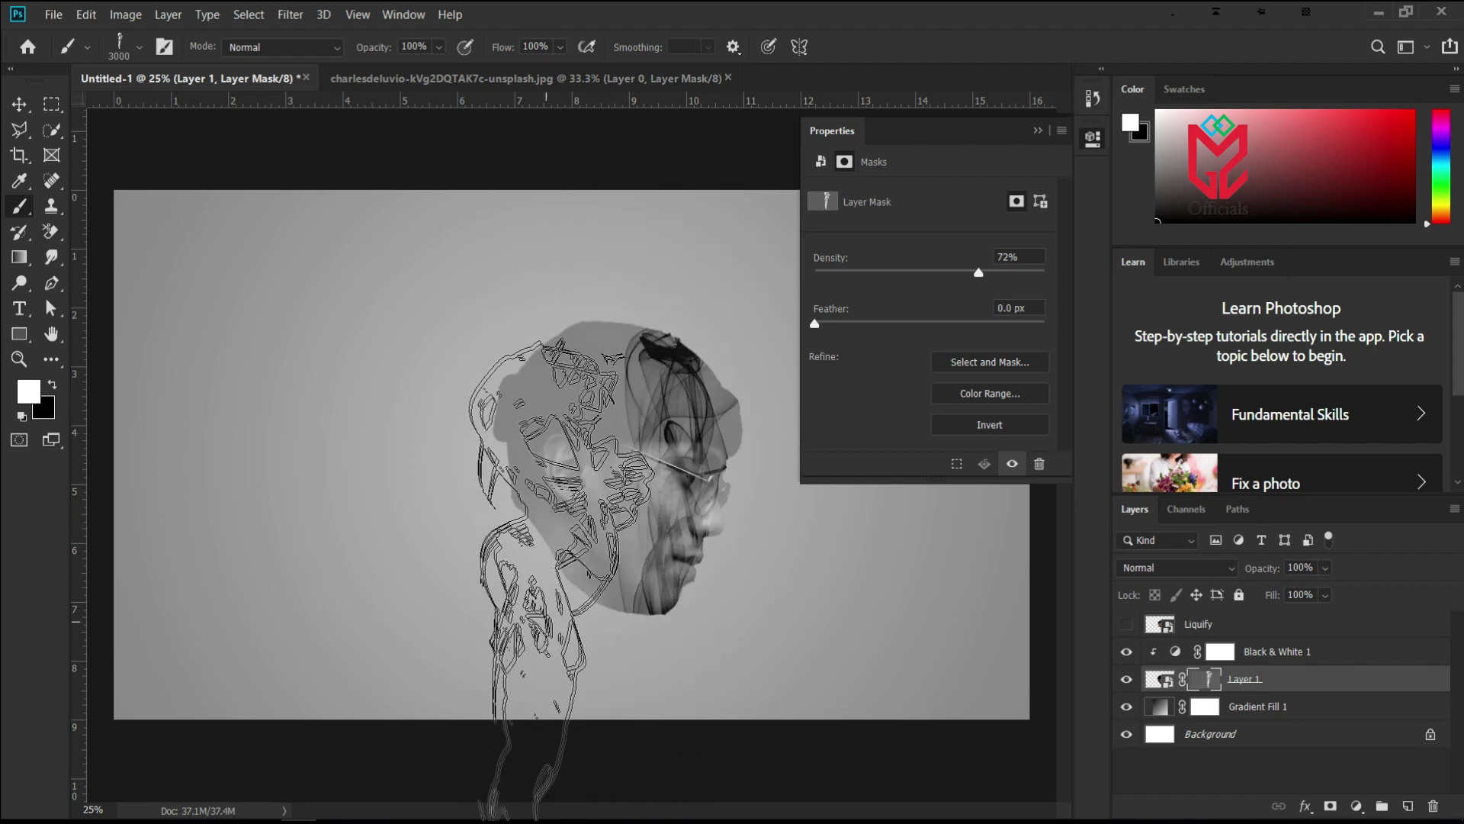
pyautogui.click(614, 610)
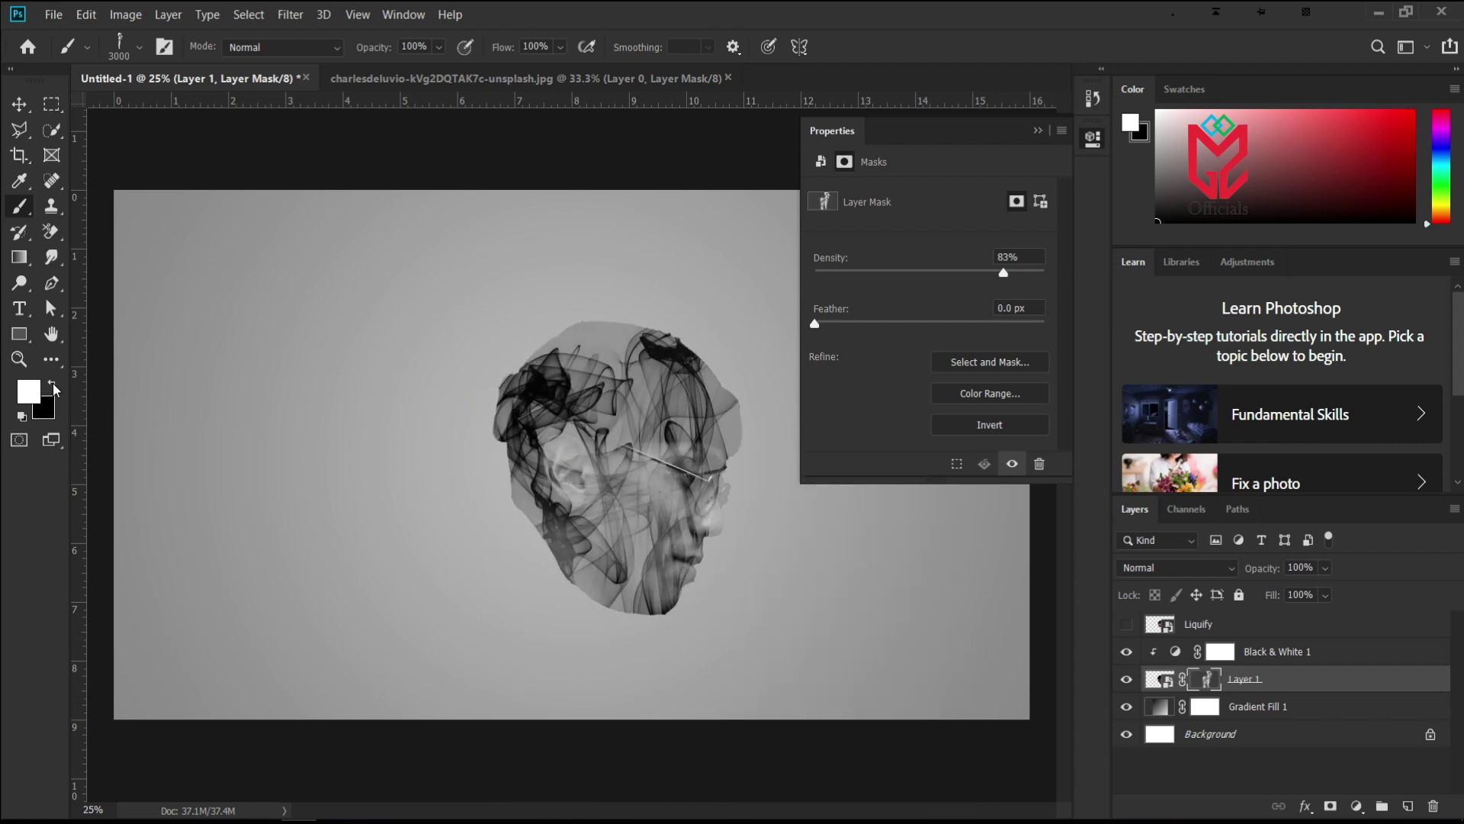
# - Reveal the front of the face by painting white on Layer 1's mask with a hard round brush reduced to 250 px
pyautogui.click(140, 48)
pyautogui.click(76, 200)
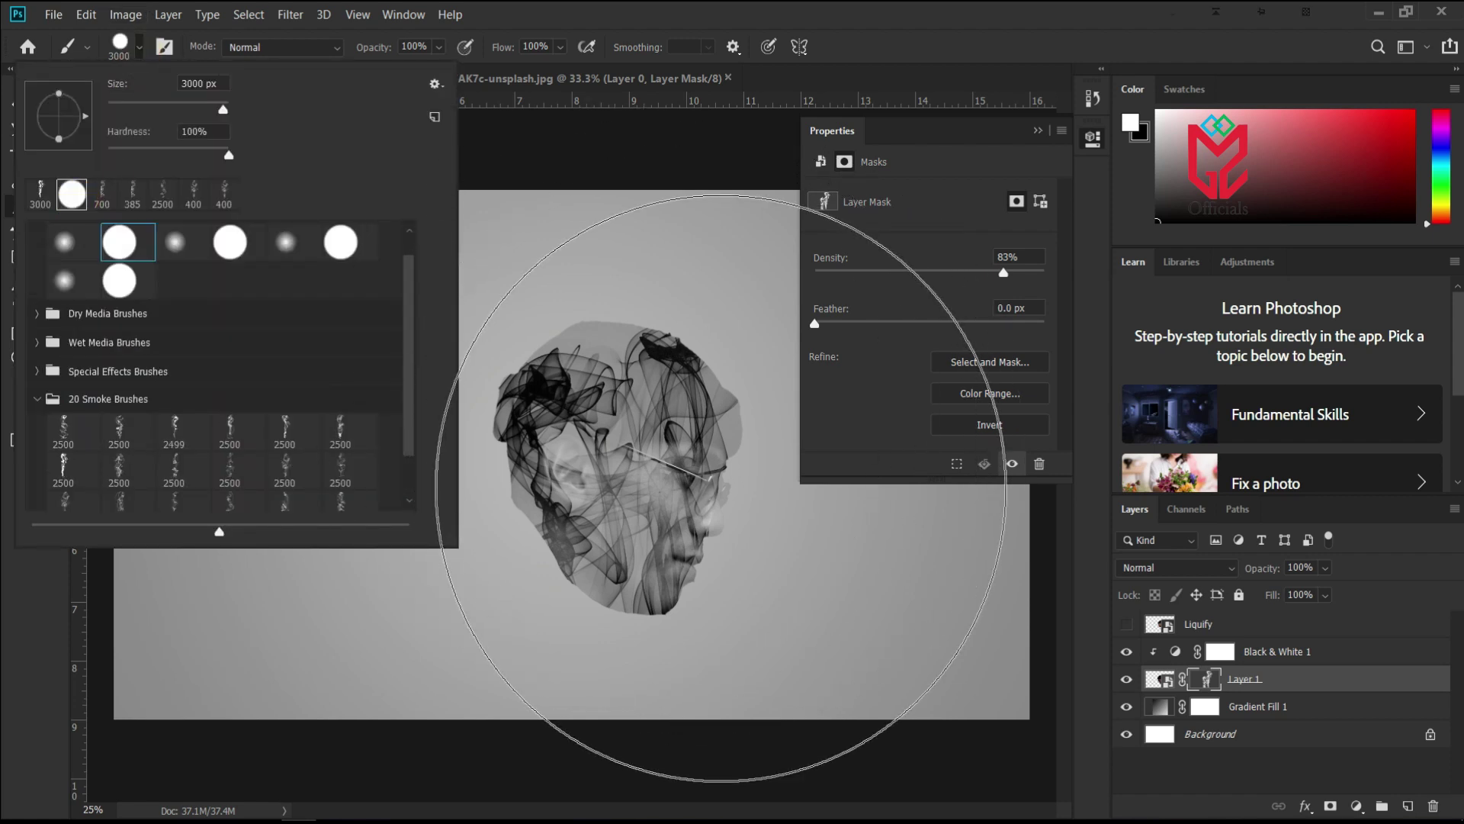
pyautogui.click(985, 13)
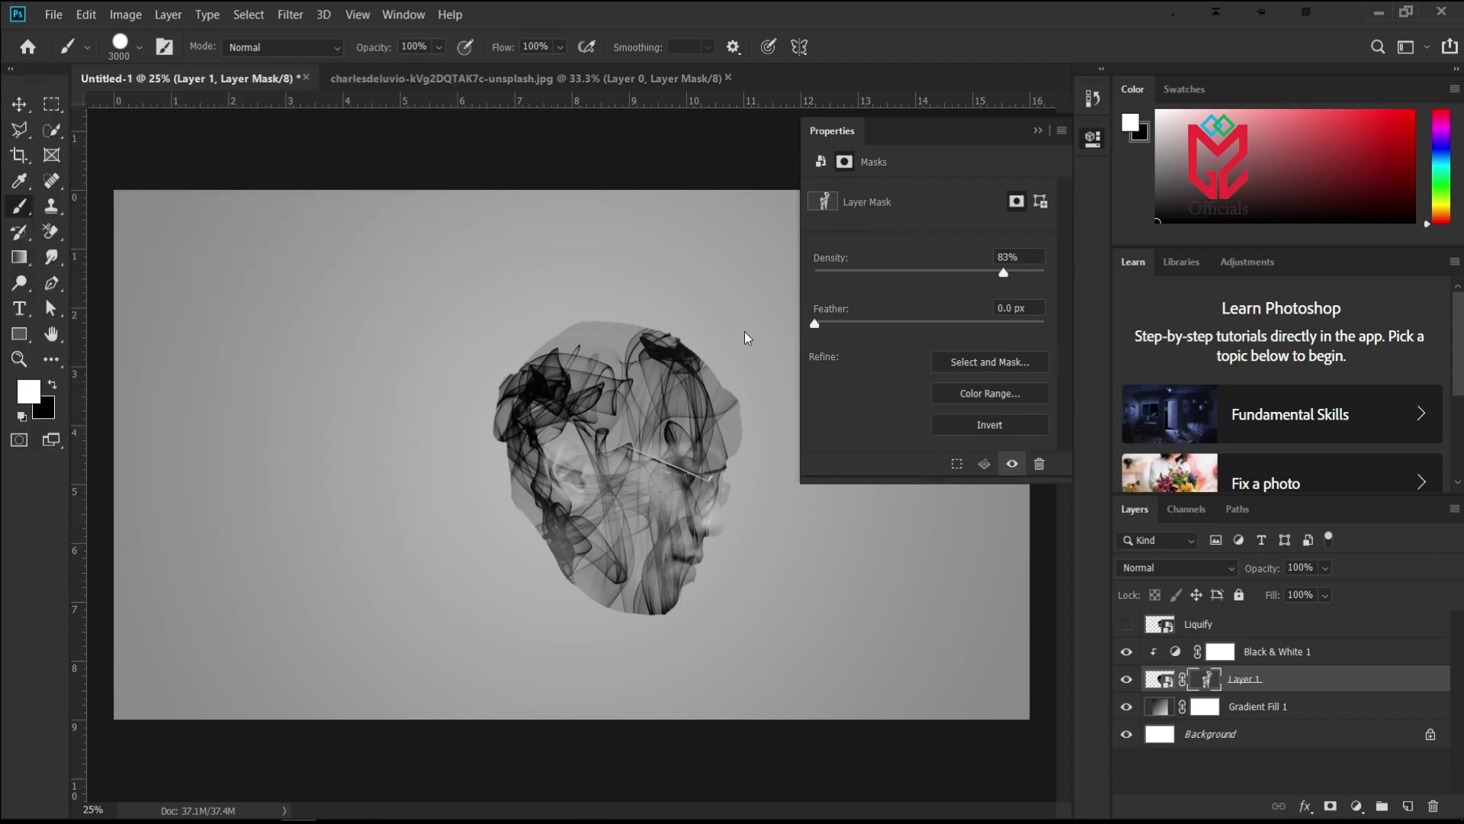
pyautogui.press('[')
pyautogui.press('[')
pyautogui.press('[')
pyautogui.press('[')
pyautogui.press('[')
pyautogui.press('[')
pyautogui.press('[')
pyautogui.press('[')
pyautogui.press('[')
pyautogui.press('[')
pyautogui.press('[')
pyautogui.press('[')
pyautogui.press('[')
pyautogui.press('[')
pyautogui.press('[')
pyautogui.press('[')
pyautogui.press('[')
pyautogui.press('[')
pyautogui.press('[')
pyautogui.press('[')
pyautogui.press('[')
pyautogui.press('[')
pyautogui.press('[')
pyautogui.press('[')
pyautogui.press('[')
pyautogui.moveTo(771, 402)
pyautogui.mouseDown()
pyautogui.moveTo(725, 435)
pyautogui.moveTo(726, 474)
pyautogui.moveTo(656, 630)
pyautogui.moveTo(672, 512)
pyautogui.moveTo(719, 465)
pyautogui.moveTo(671, 469)
pyautogui.moveTo(675, 454)
pyautogui.moveTo(660, 485)
pyautogui.moveTo(675, 480)
pyautogui.moveTo(656, 466)
pyautogui.moveTo(672, 488)
pyautogui.moveTo(648, 480)
pyautogui.mouseUp()
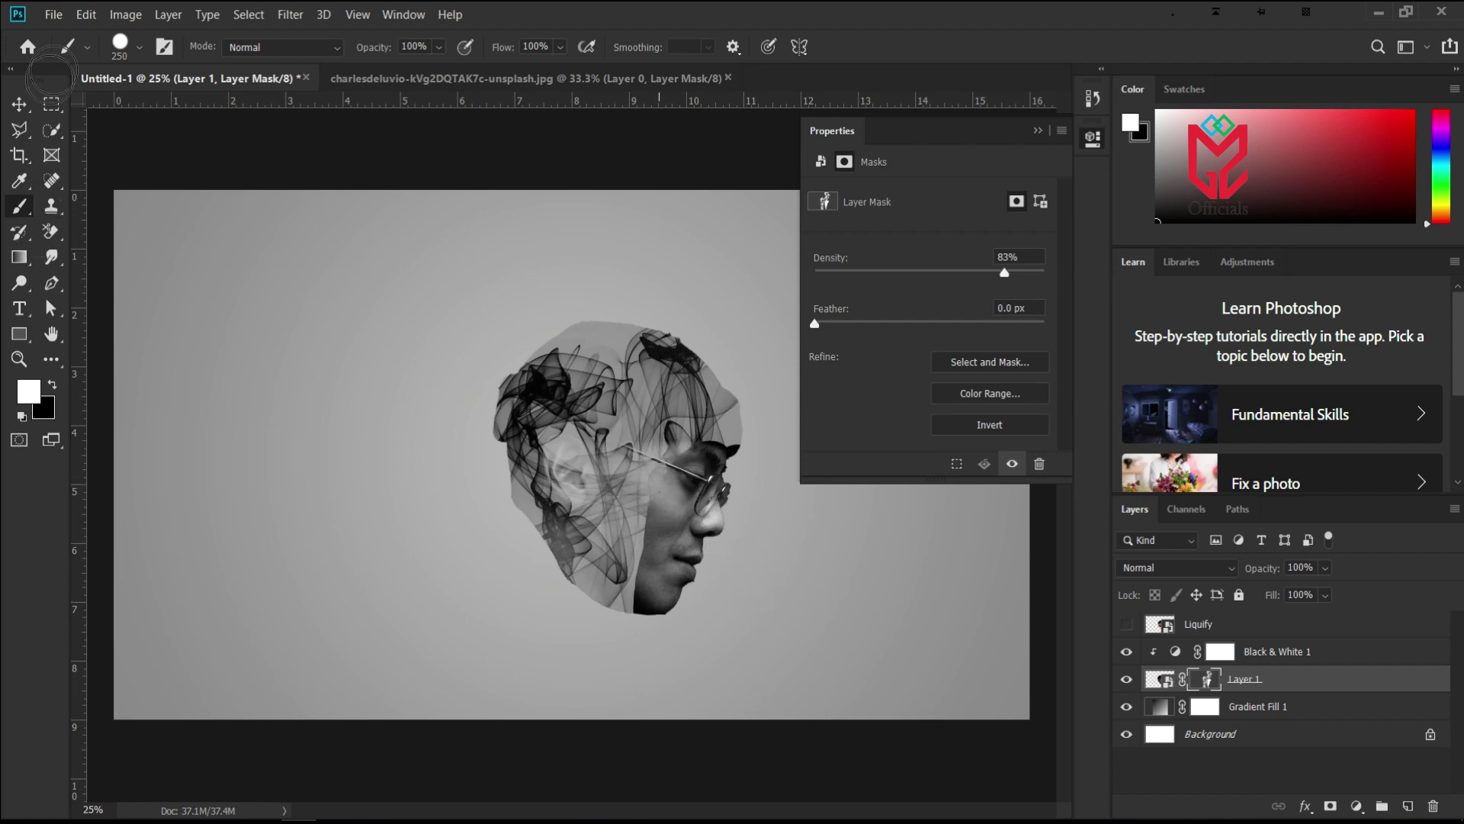
# - Stamp the recent 700 px smoke brush in white on Layer 1's mask along the cheek, beside the revealed front of the face
pyautogui.click(139, 46)
pyautogui.click(104, 195)
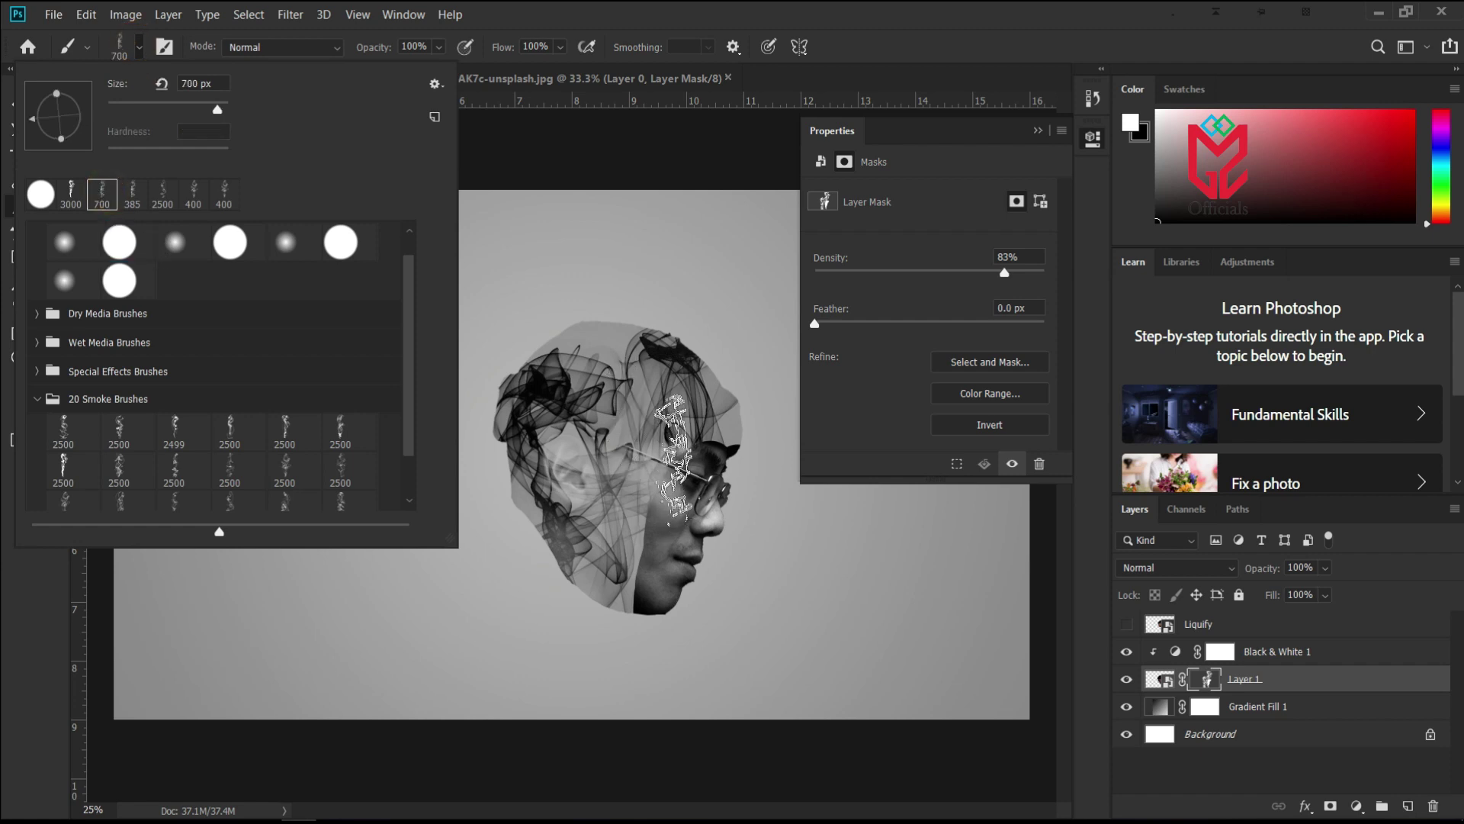
pyautogui.click(668, 481)
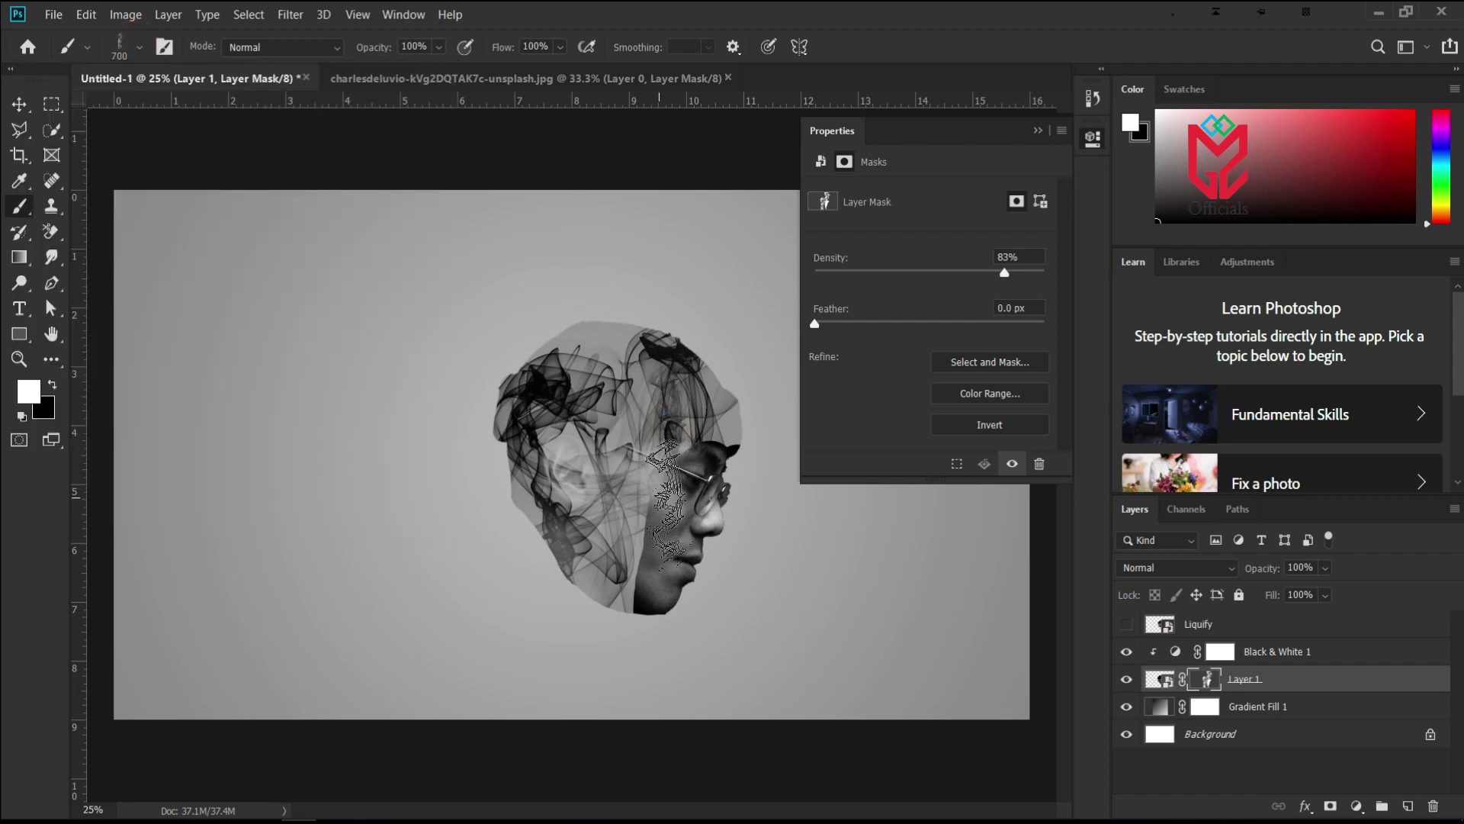
pyautogui.click(657, 514)
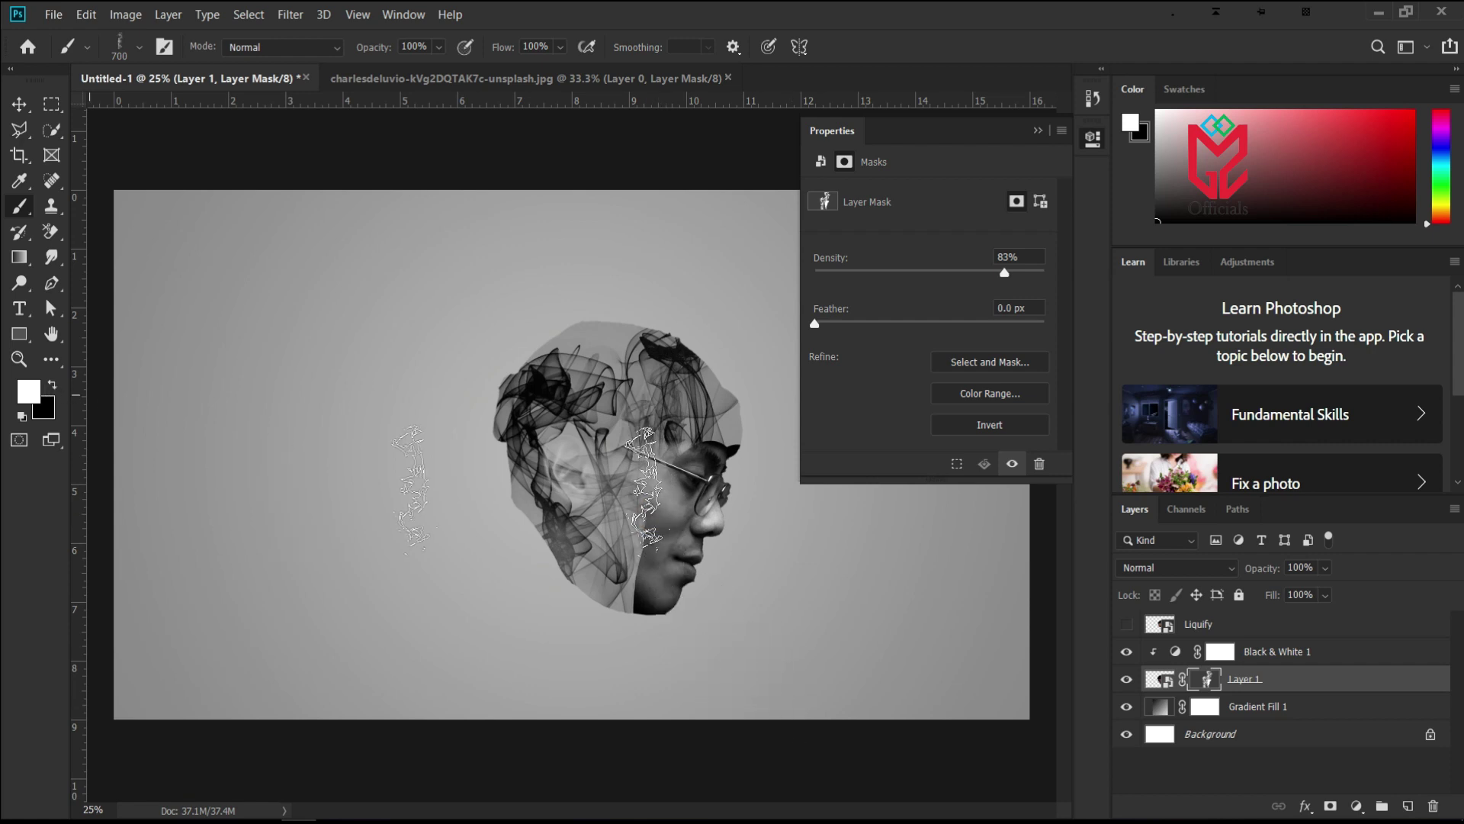
# - Stamp the recent 3000 px smoke brush on Layer 1's mask over the jaw and neck, and set the mask density to 100%
pyautogui.click(138, 48)
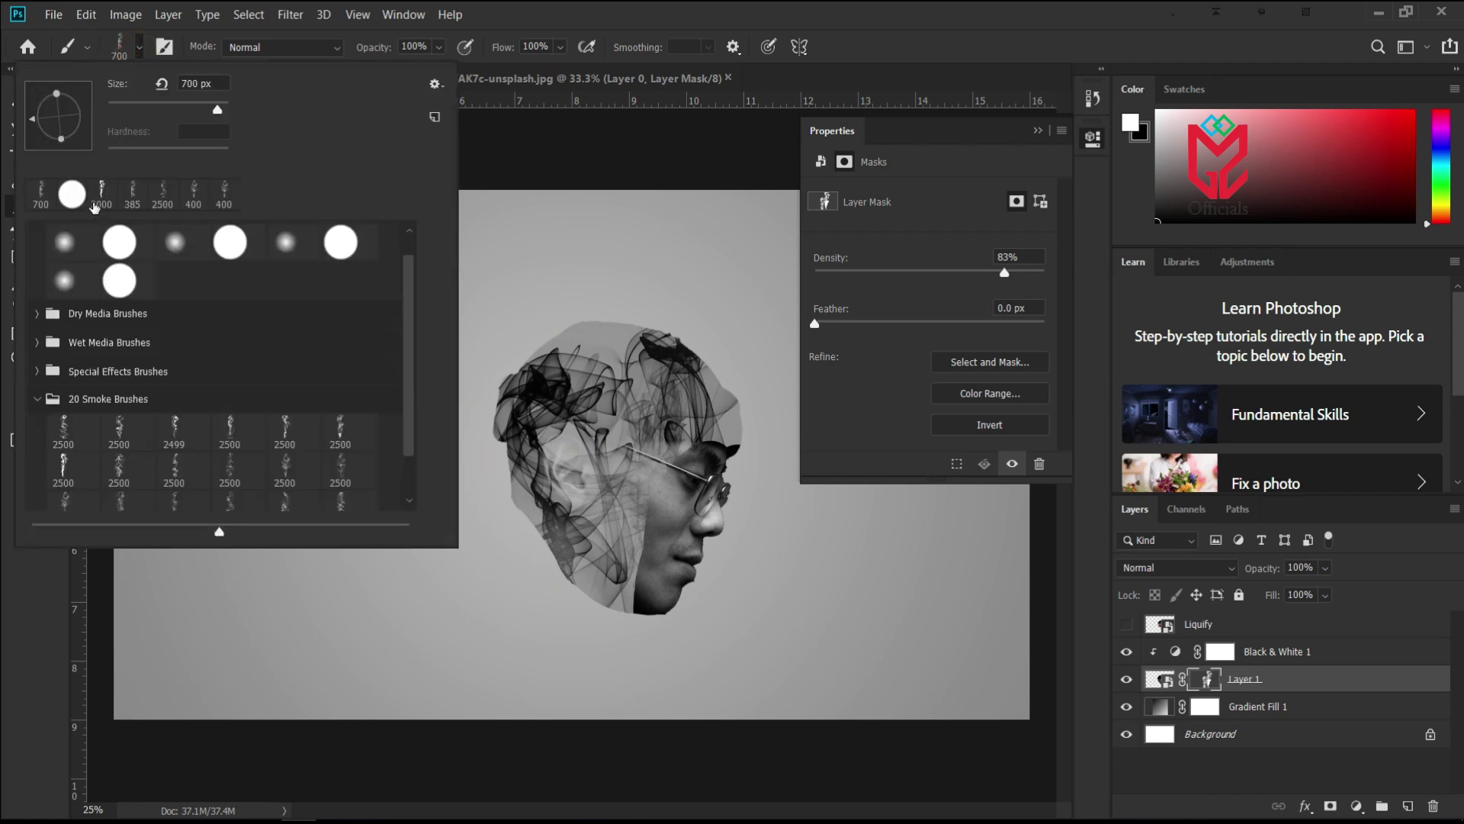
pyautogui.click(101, 193)
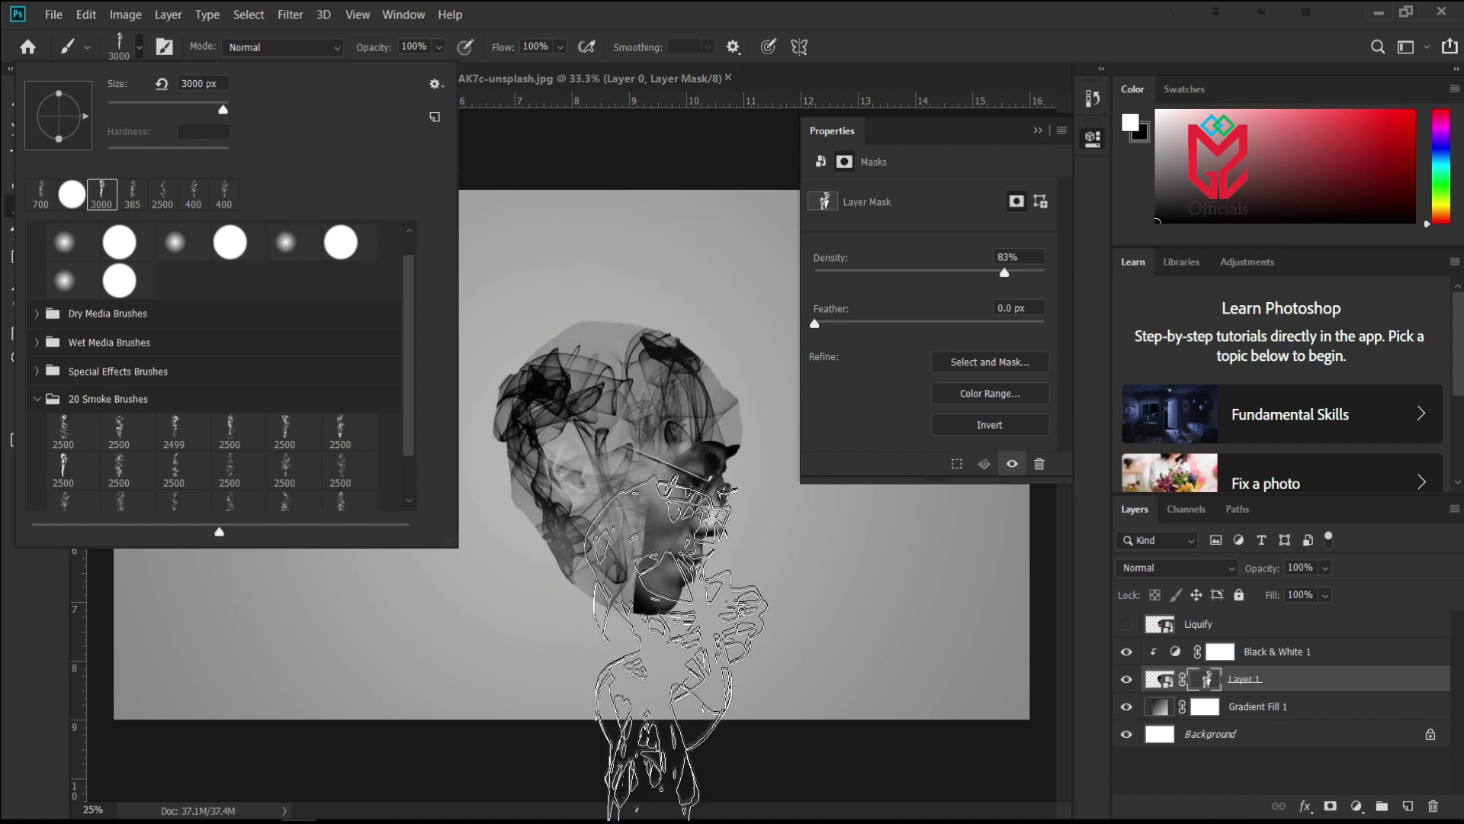
pyautogui.click(607, 763)
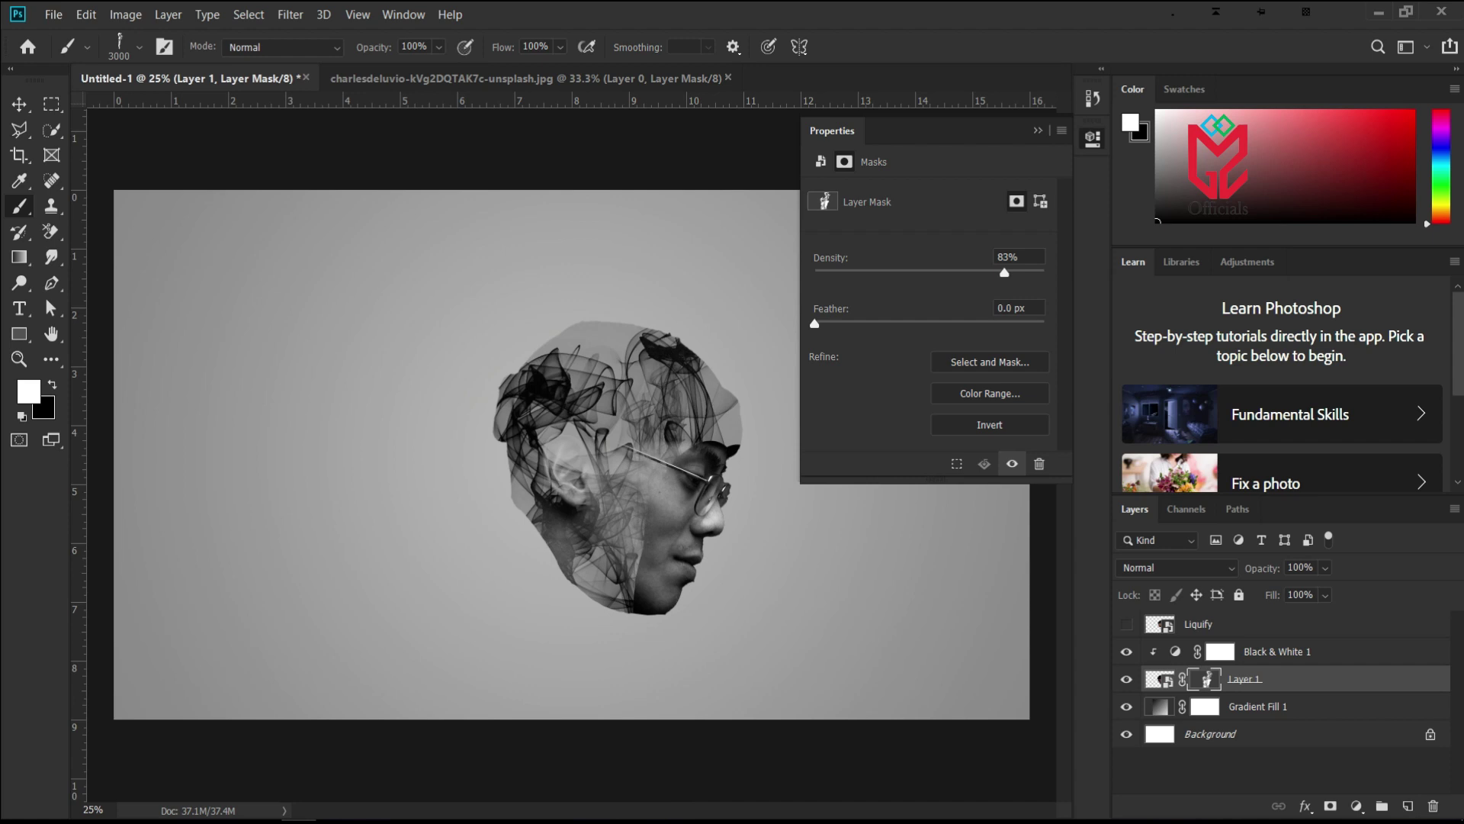
pyautogui.moveTo(1005, 272); pyautogui.dragTo(1043, 272)
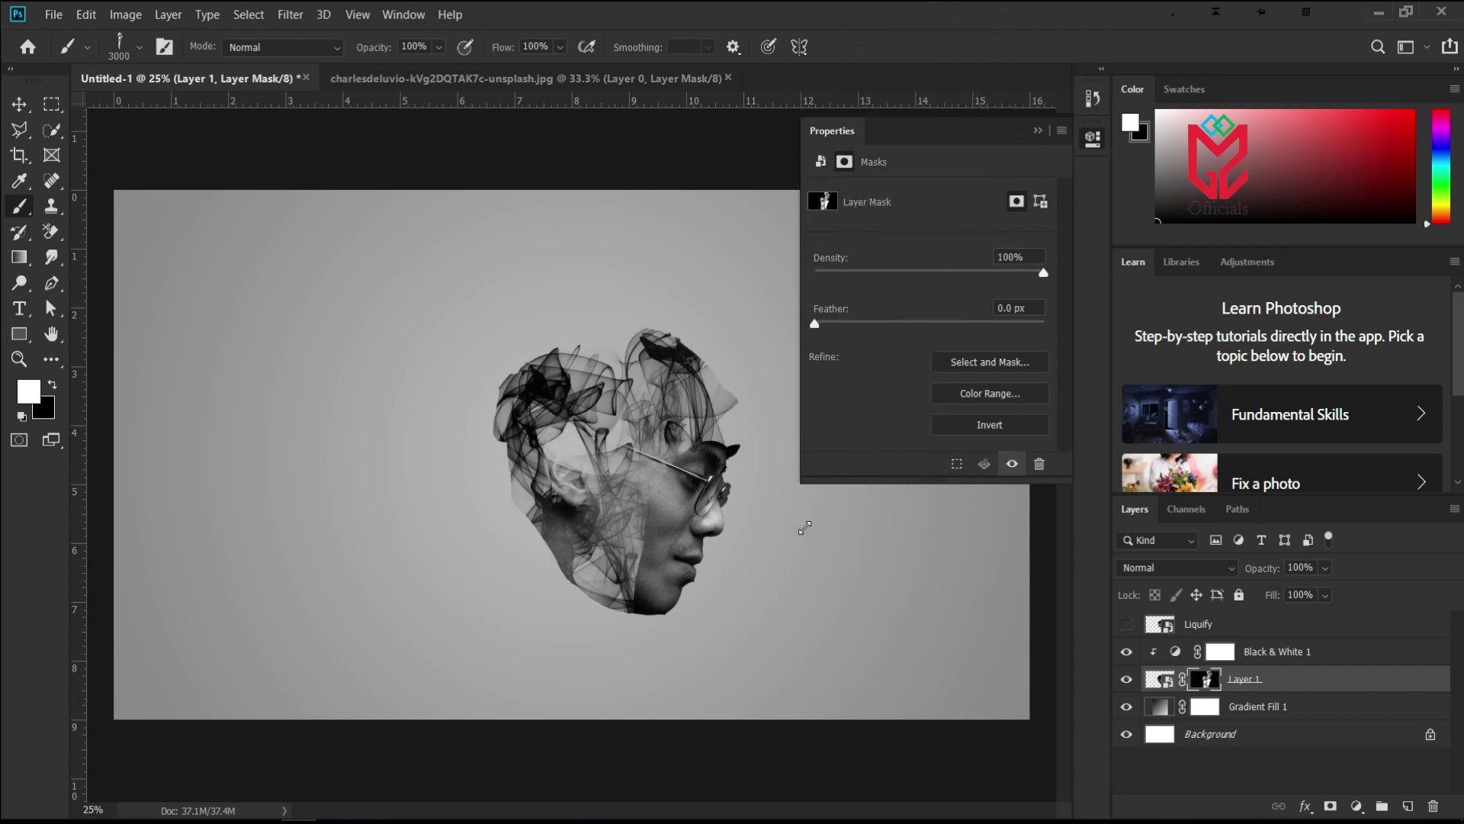
pyautogui.click(1036, 134)
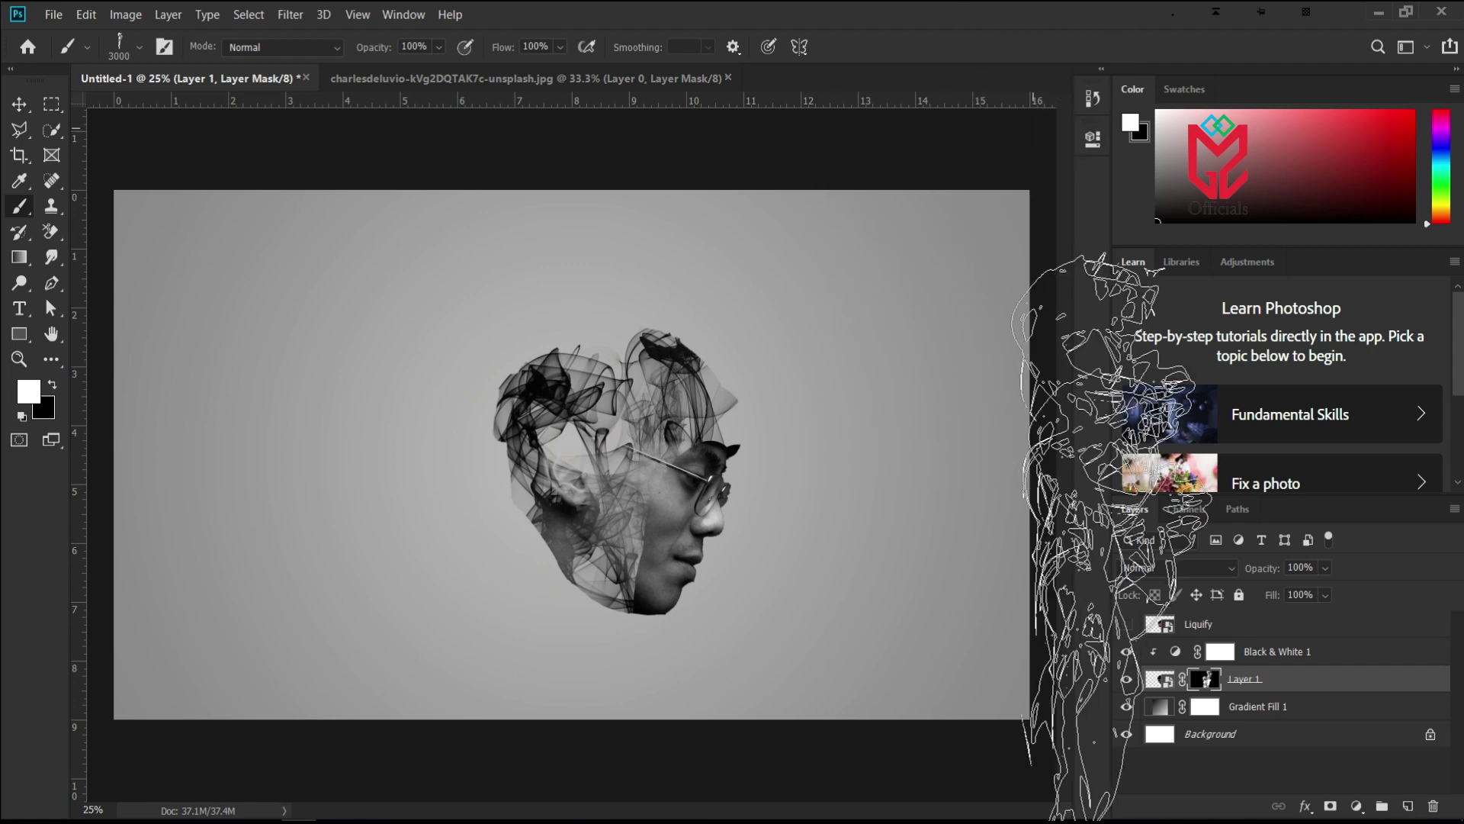
# - Load the head outline of Layer 1 as a selection, copy it to a new layer above, and leave nothing selected
pyautogui.click(1127, 680)
pyautogui.click(1270, 630)
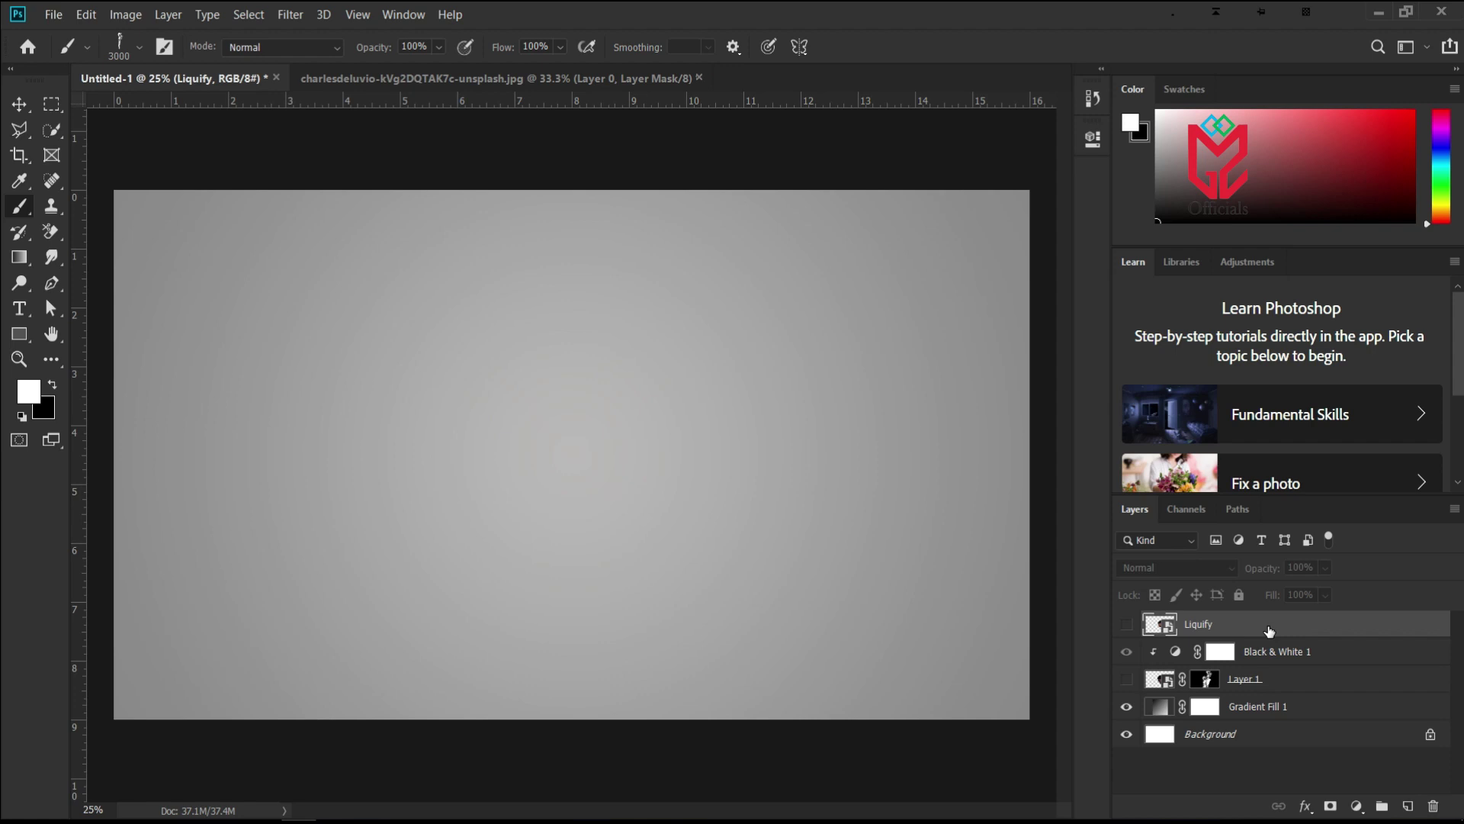
pyautogui.click(1239, 681)
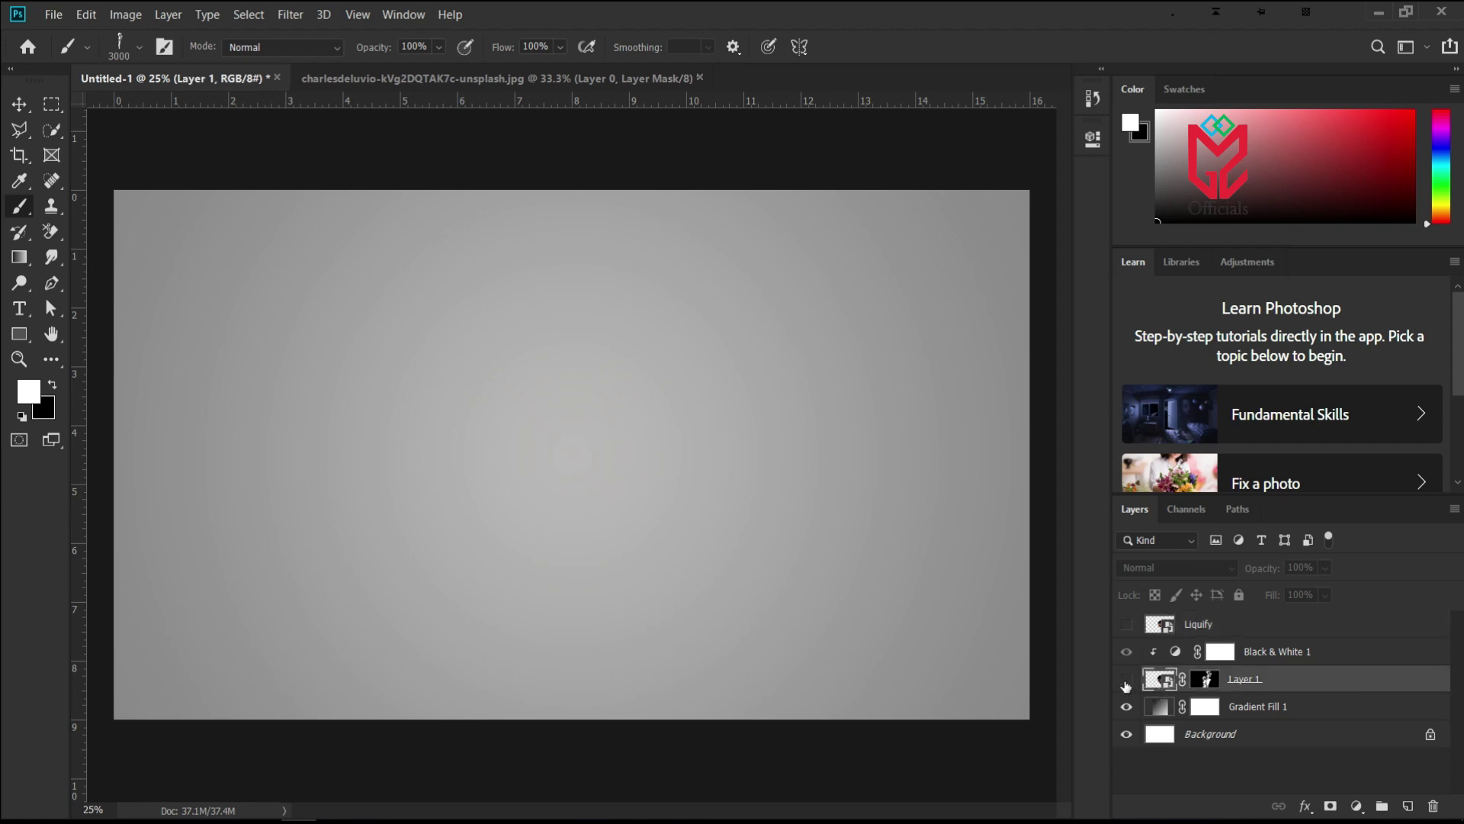
pyautogui.click(1127, 681)
pyautogui.keyDown('ctrl'); pyautogui.click(1163, 686); pyautogui.keyUp('ctrl')
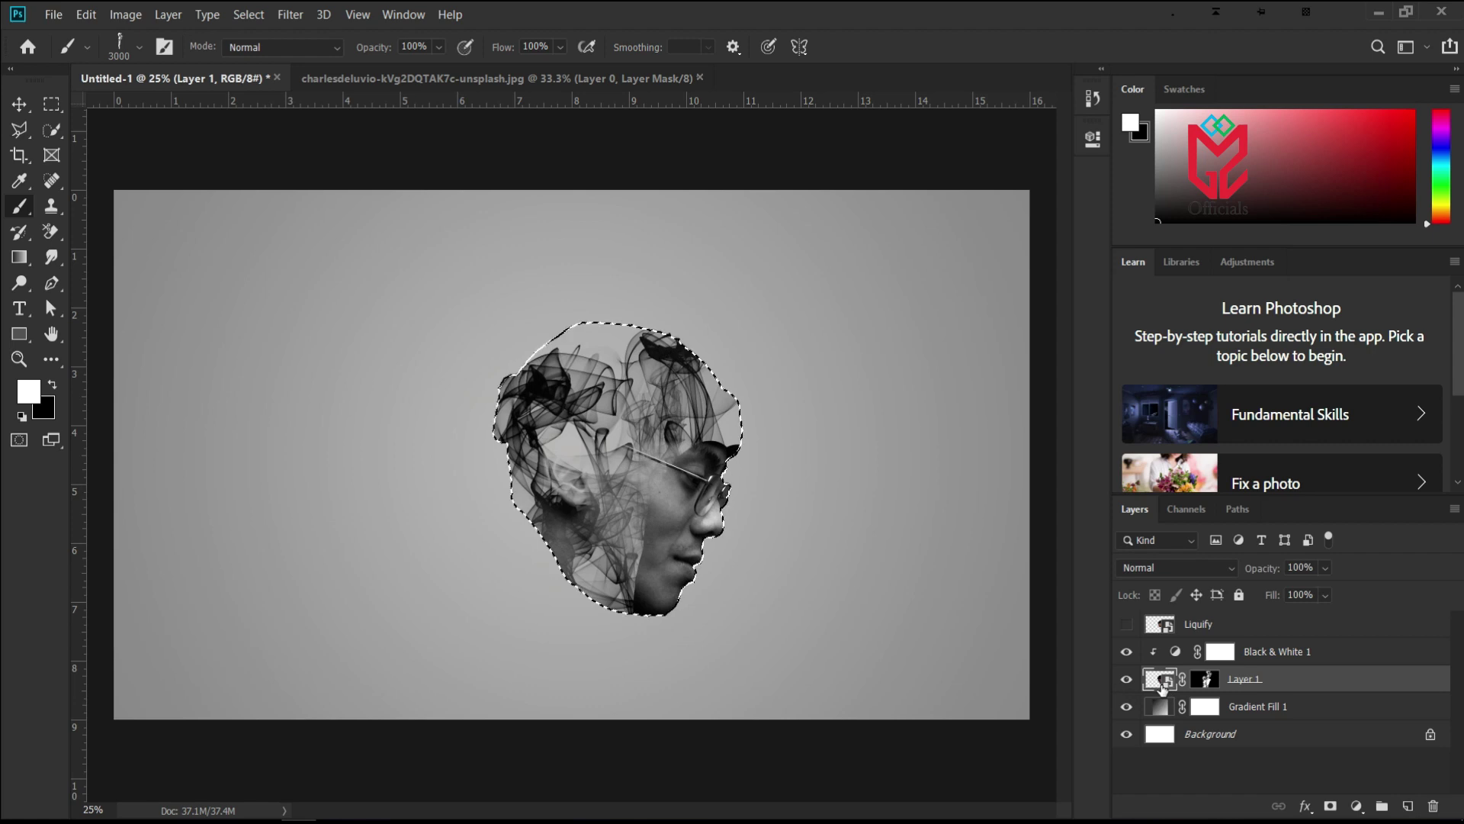
pyautogui.hotkey('ctrl', 'j')
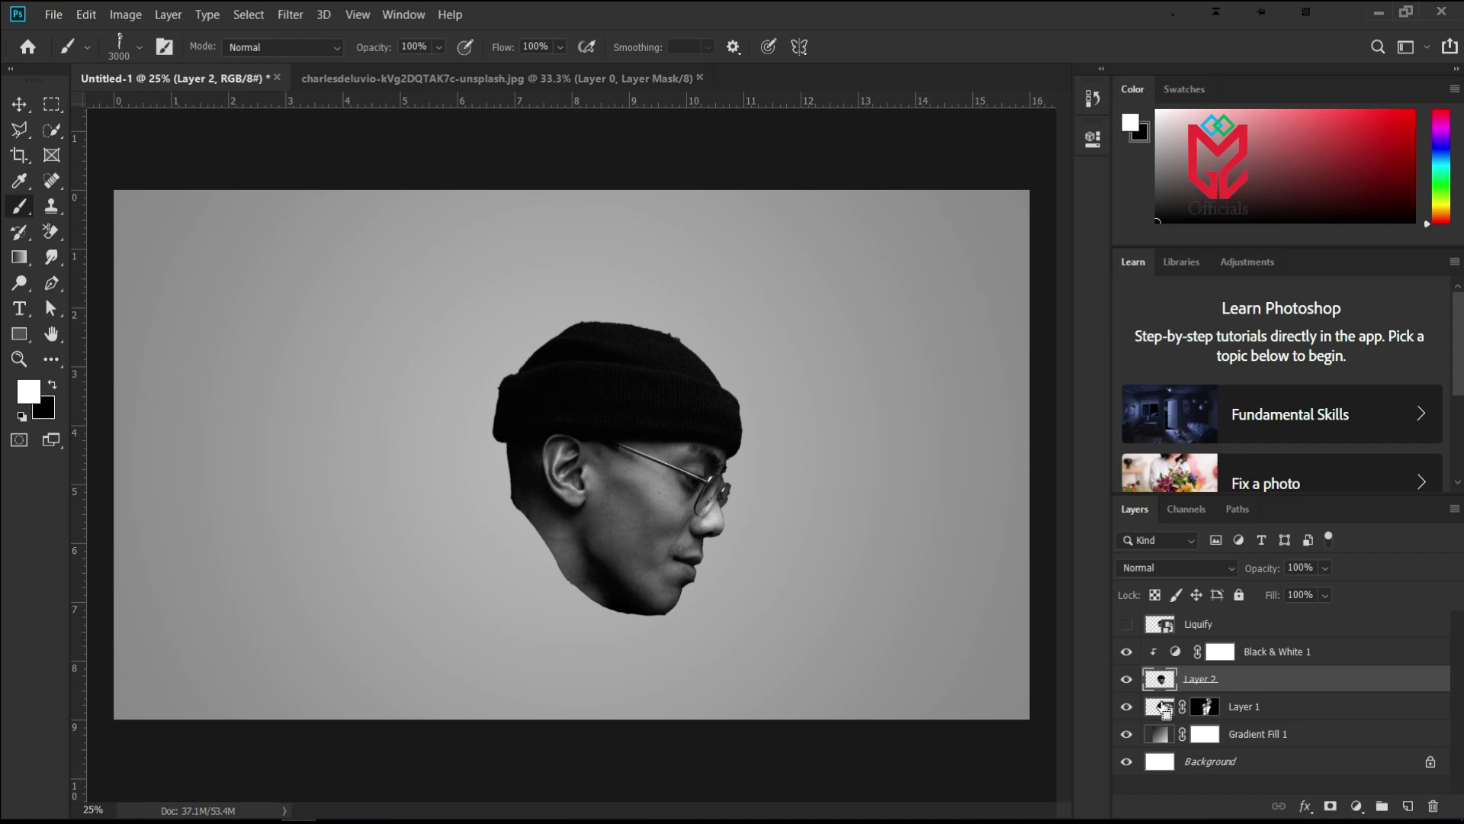
pyautogui.keyDown('ctrl'); pyautogui.click(1163, 707); pyautogui.keyUp('ctrl')
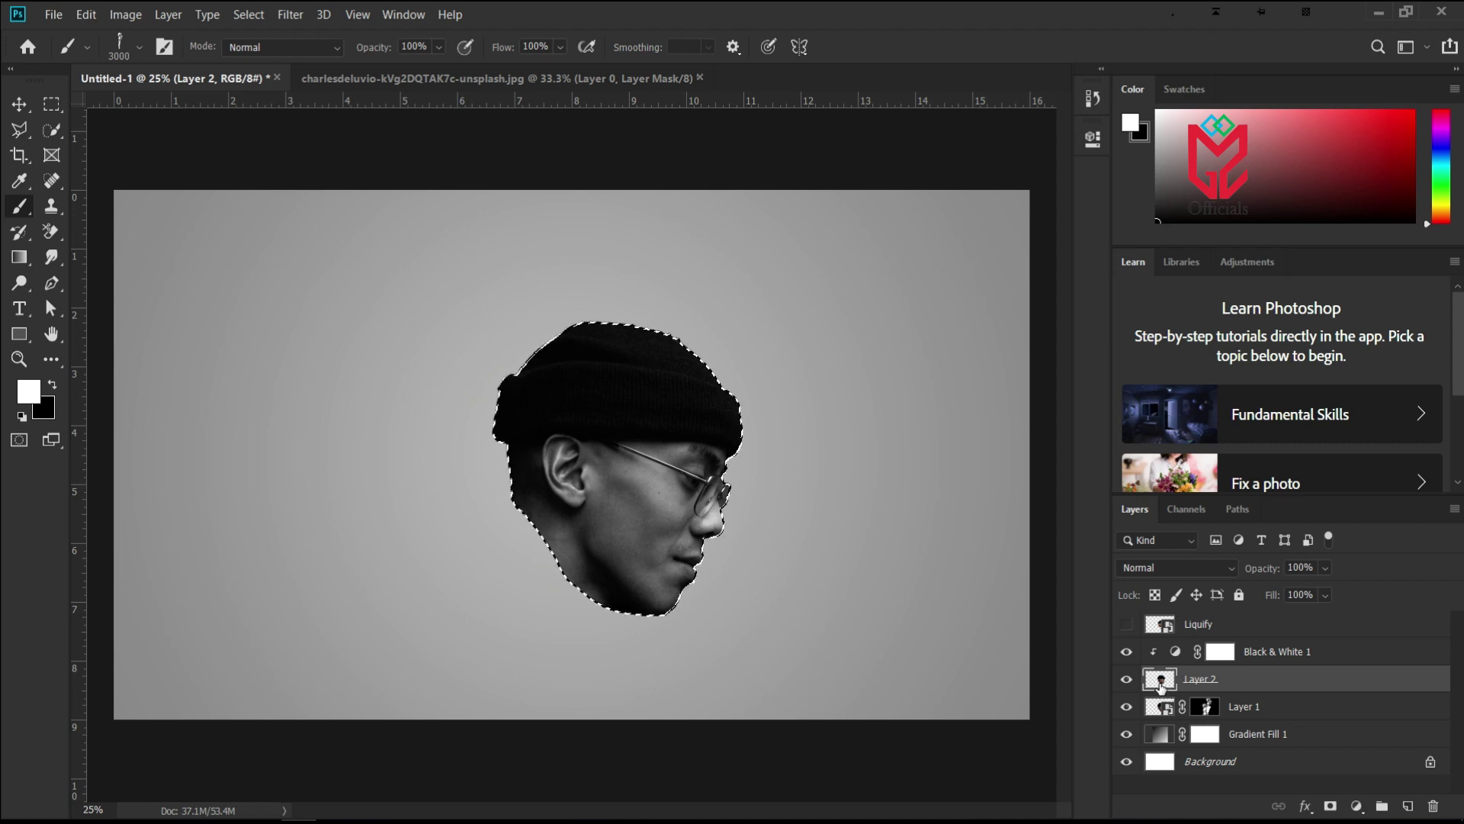
pyautogui.hotkey('ctrl', 'd')
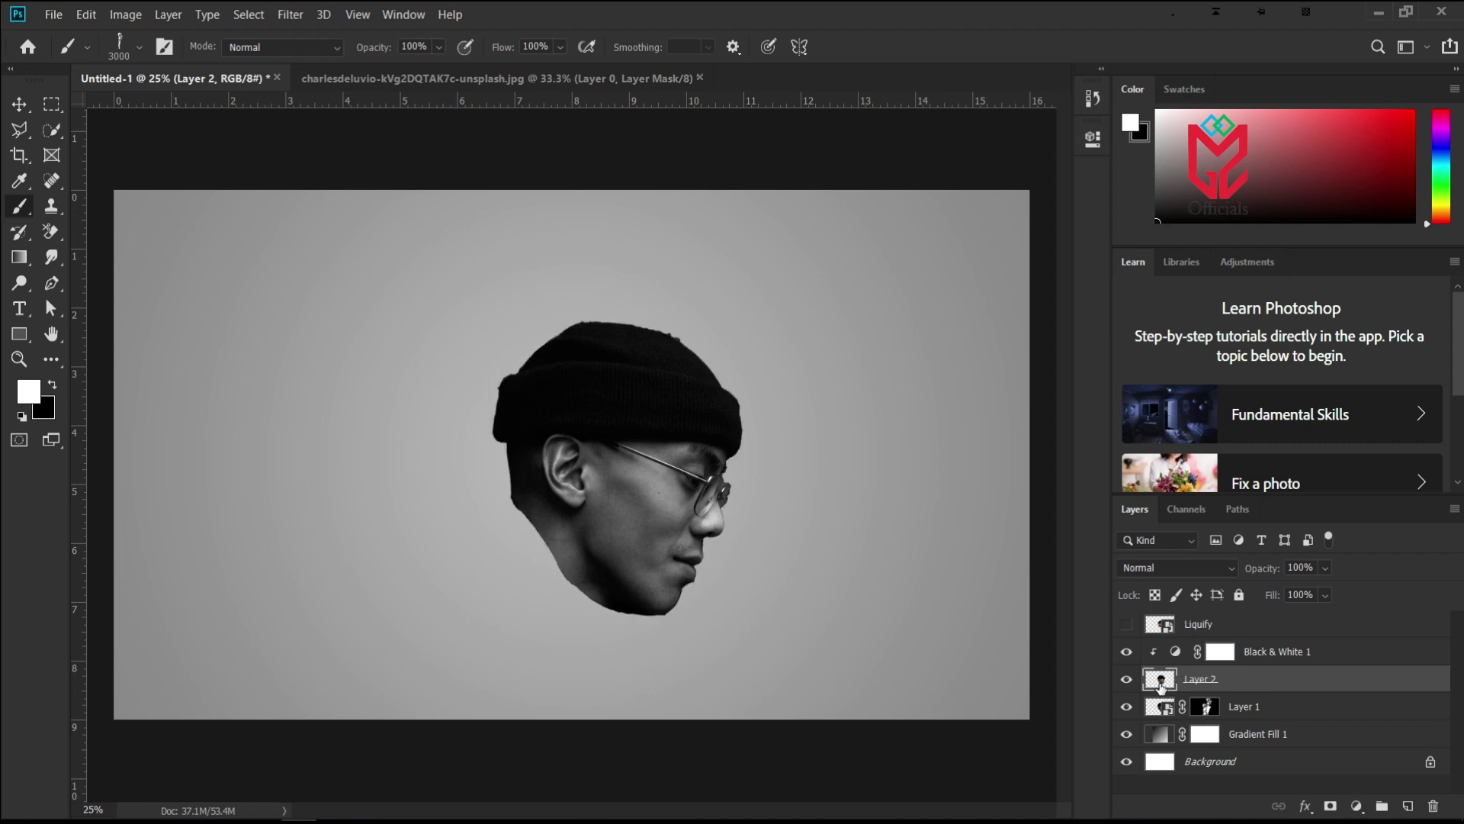
# - Convert Layer 2 to a smart object and open the Liquify filter on it
pyautogui.rightClick(1236, 684)
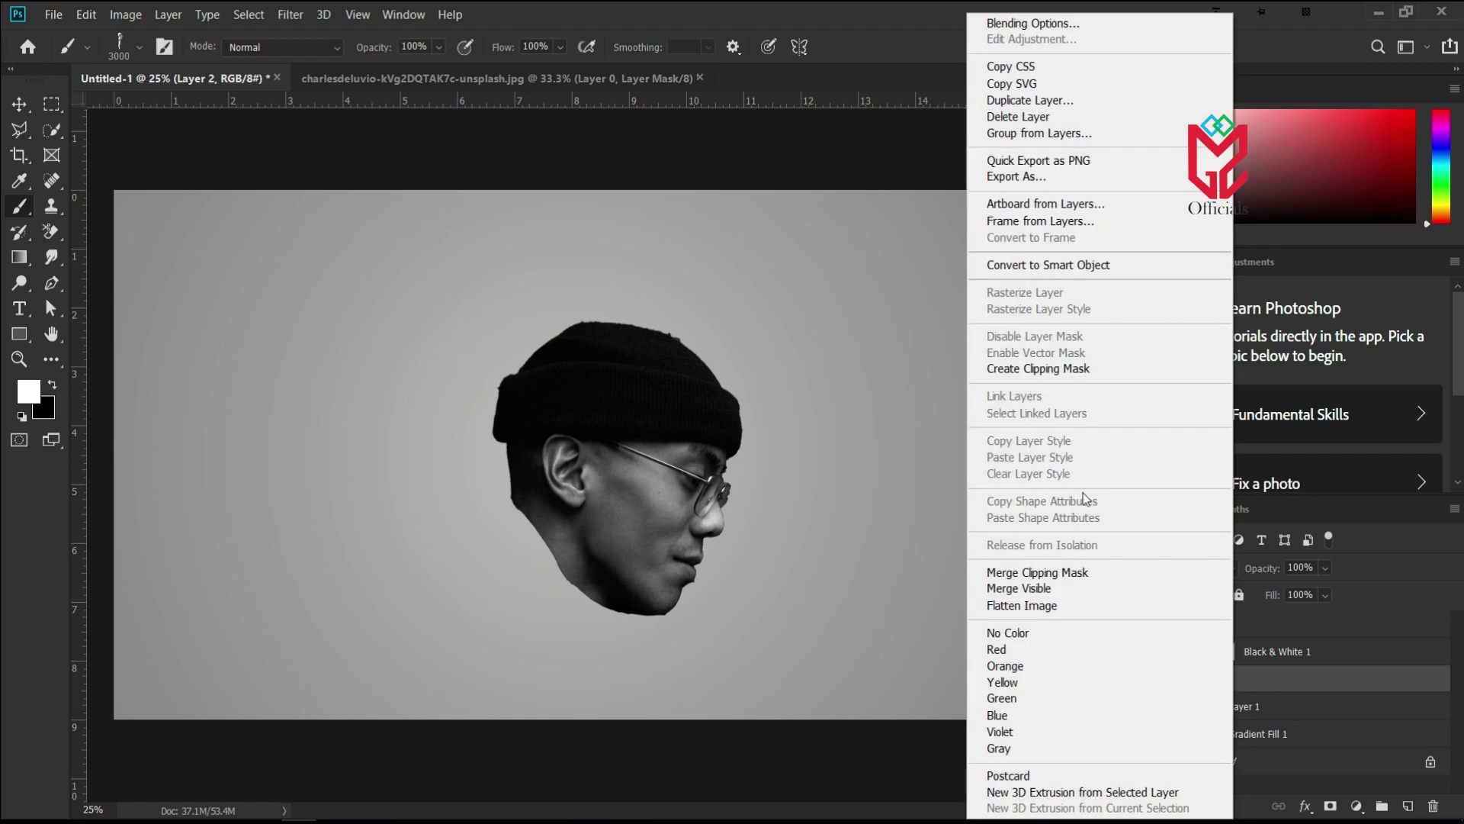
pyautogui.click(1056, 268)
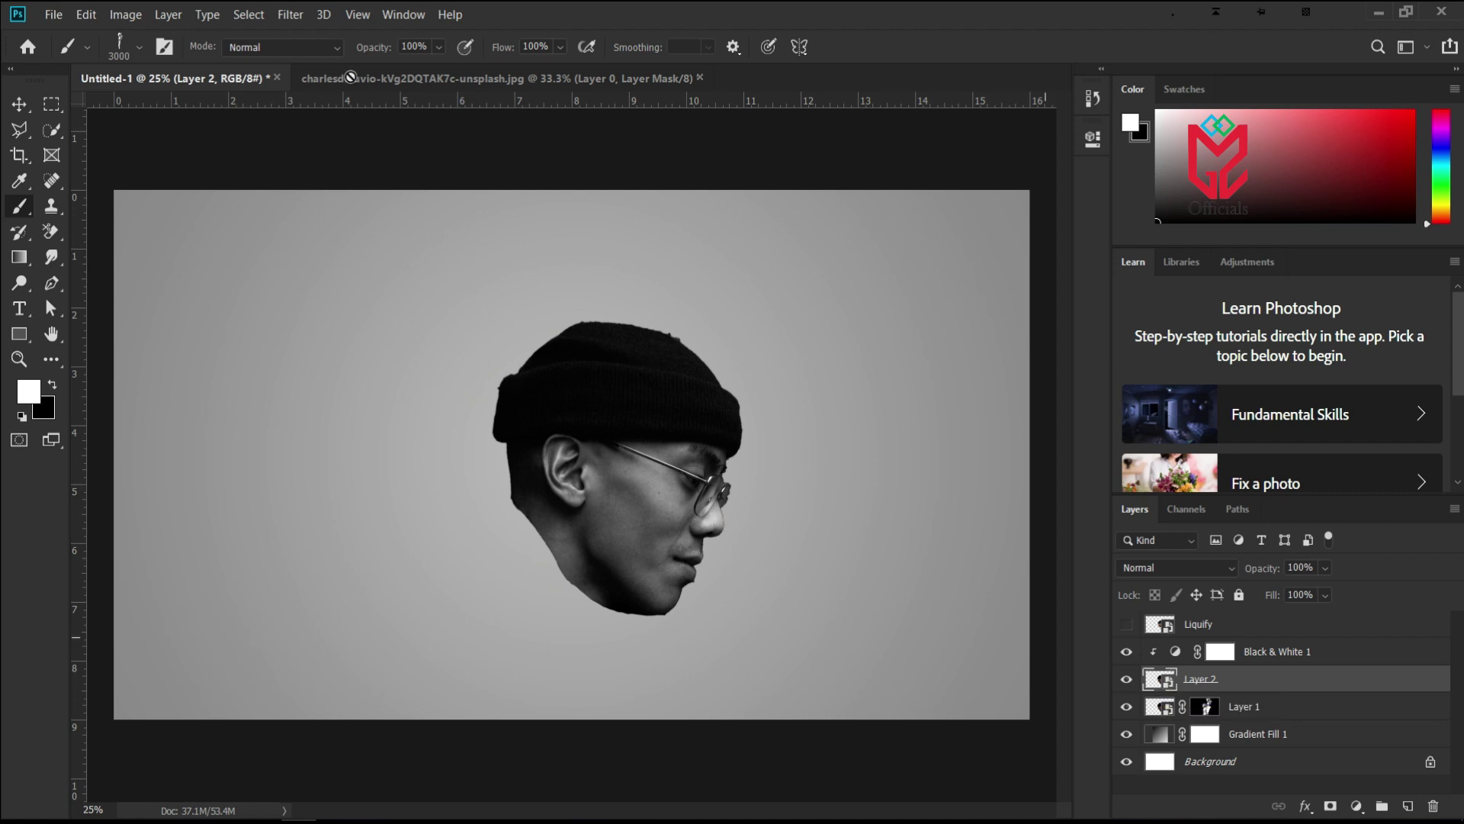
pyautogui.click(289, 14)
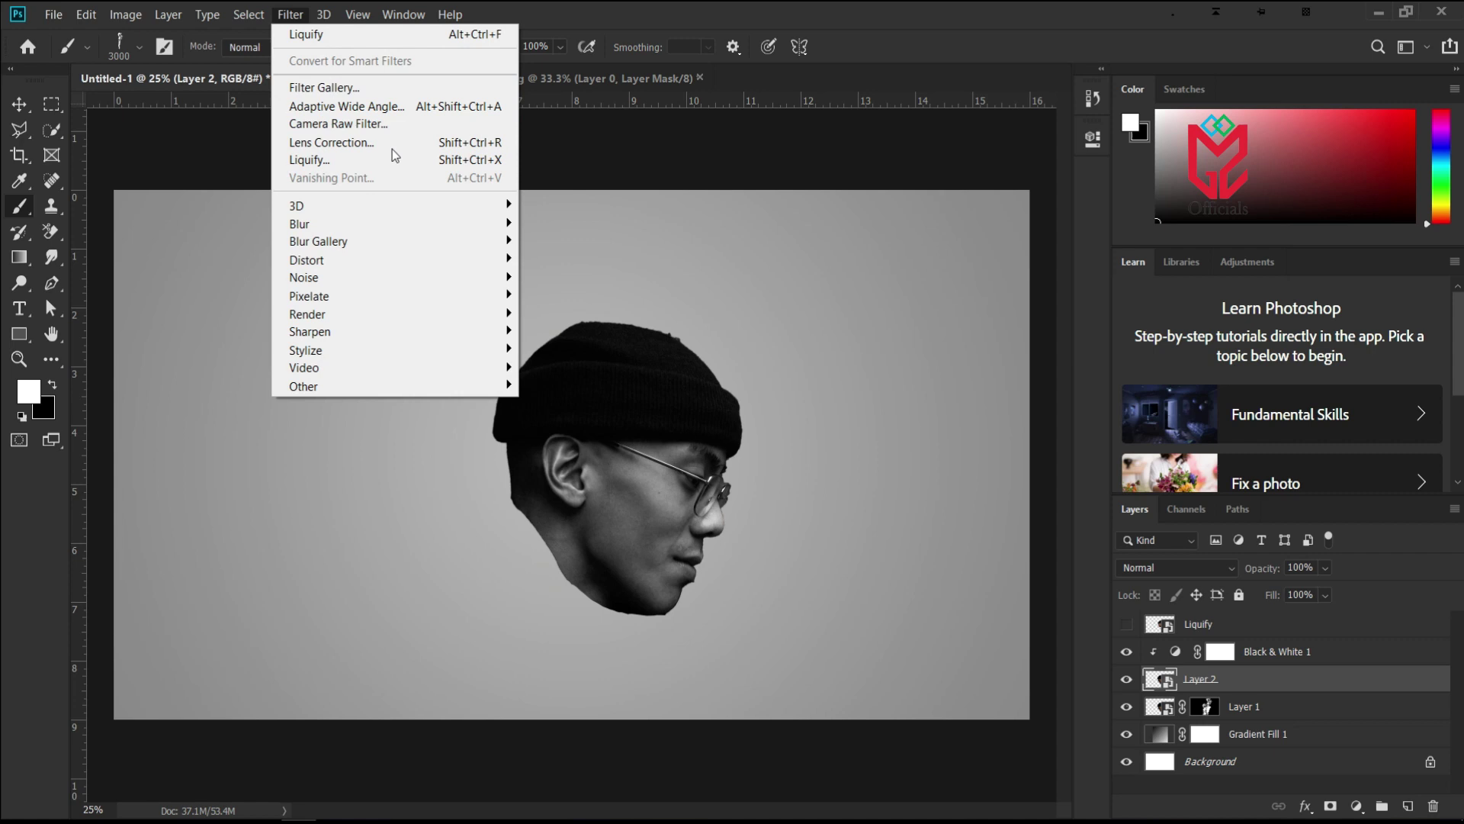
pyautogui.click(349, 161)
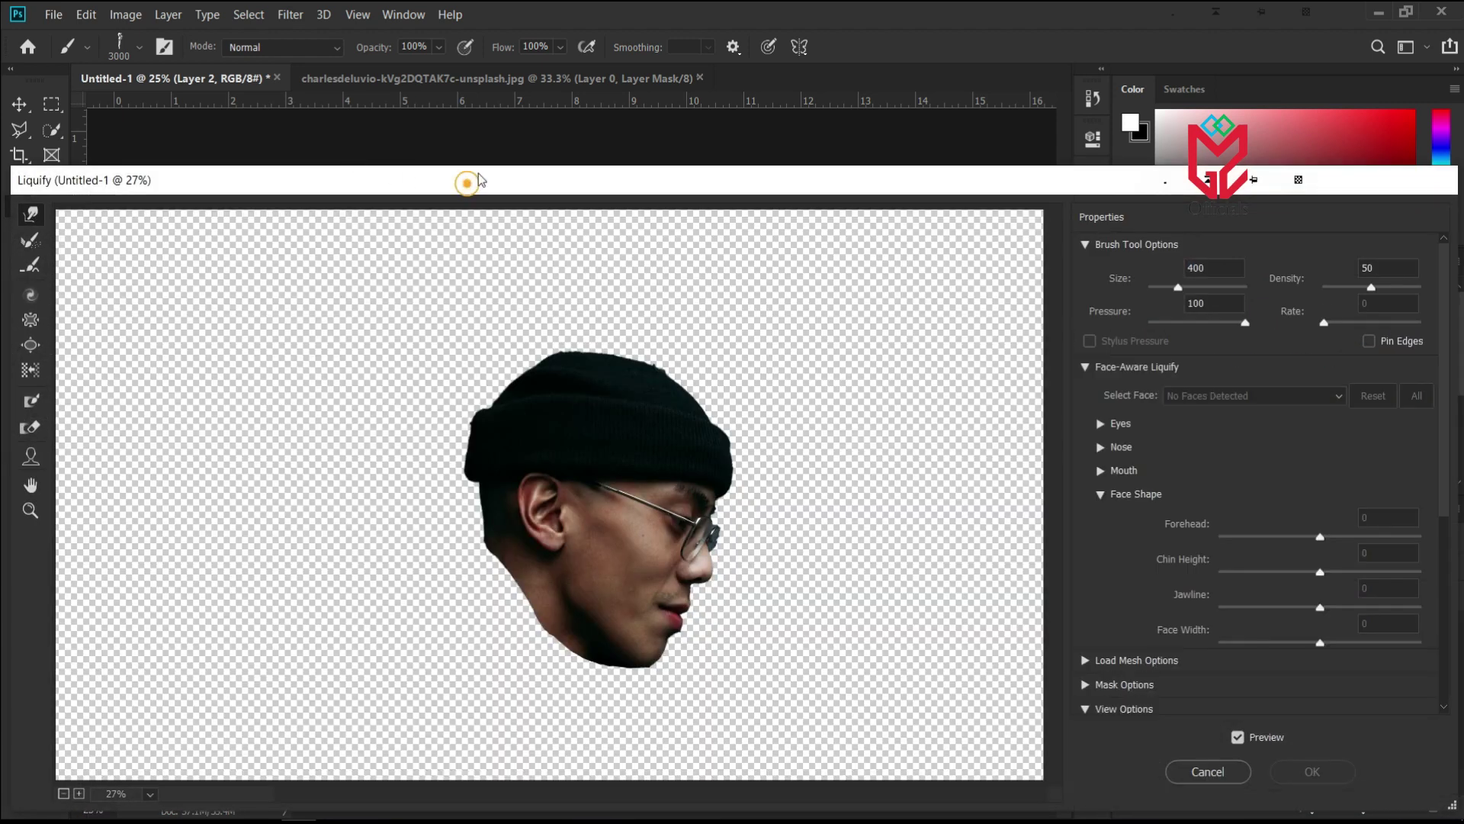
pyautogui.moveTo(479, 177)
pyautogui.mouseDown()
pyautogui.moveTo(467, 131)
pyautogui.moveTo(389, 112)
pyautogui.moveTo(563, 26)
pyautogui.moveTo(591, 31)
pyautogui.moveTo(556, 26)
pyautogui.moveTo(509, 52)
pyautogui.mouseUp()
# - Protect the front of the face from forehead to chin, and the ear, with the Freeze Mask tool
pyautogui.click(44, 260)
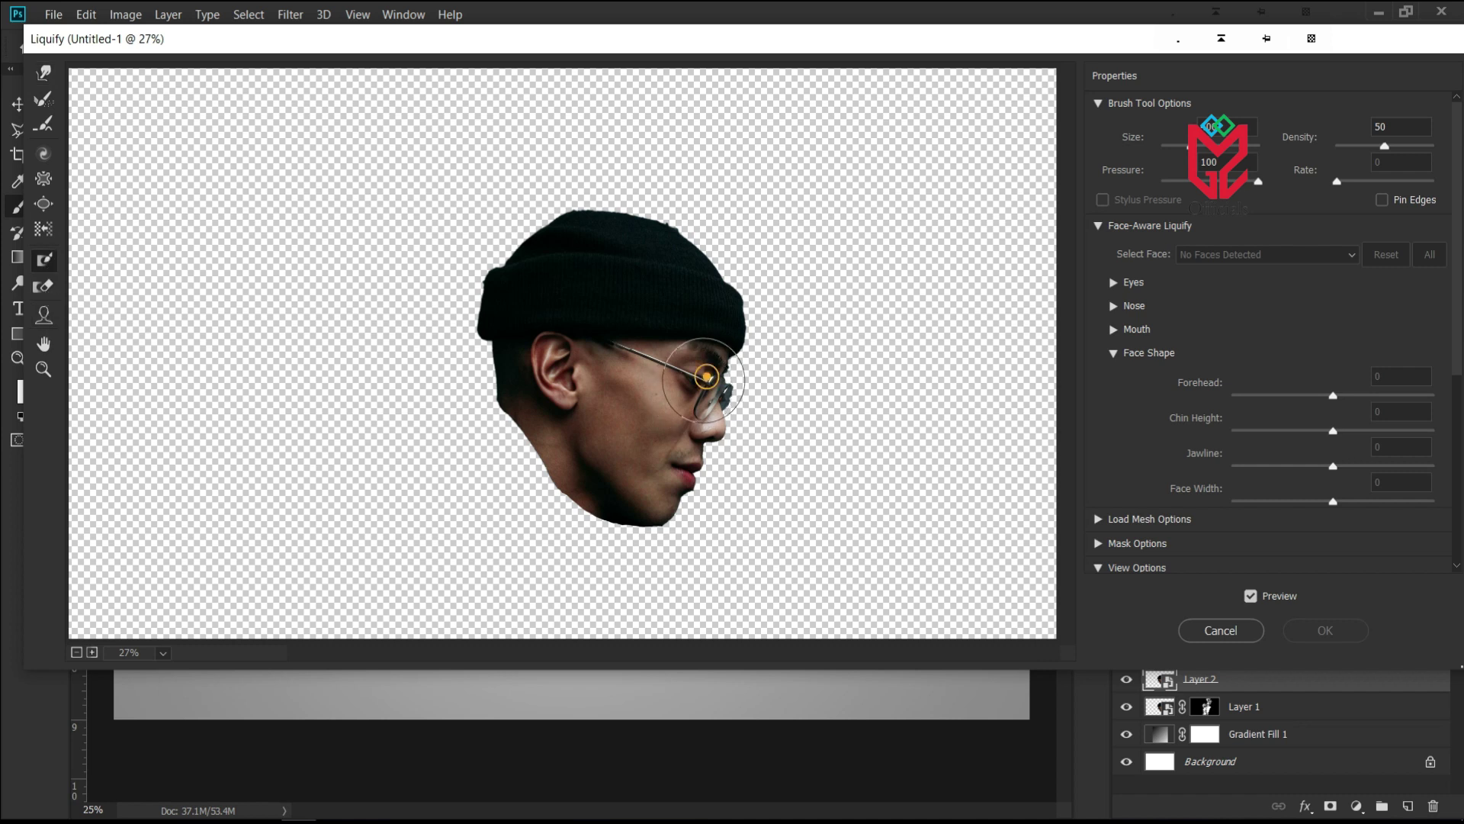
pyautogui.moveTo(702, 370)
pyautogui.mouseDown()
pyautogui.moveTo(714, 381)
pyautogui.moveTo(682, 457)
pyautogui.moveTo(639, 526)
pyautogui.mouseUp()
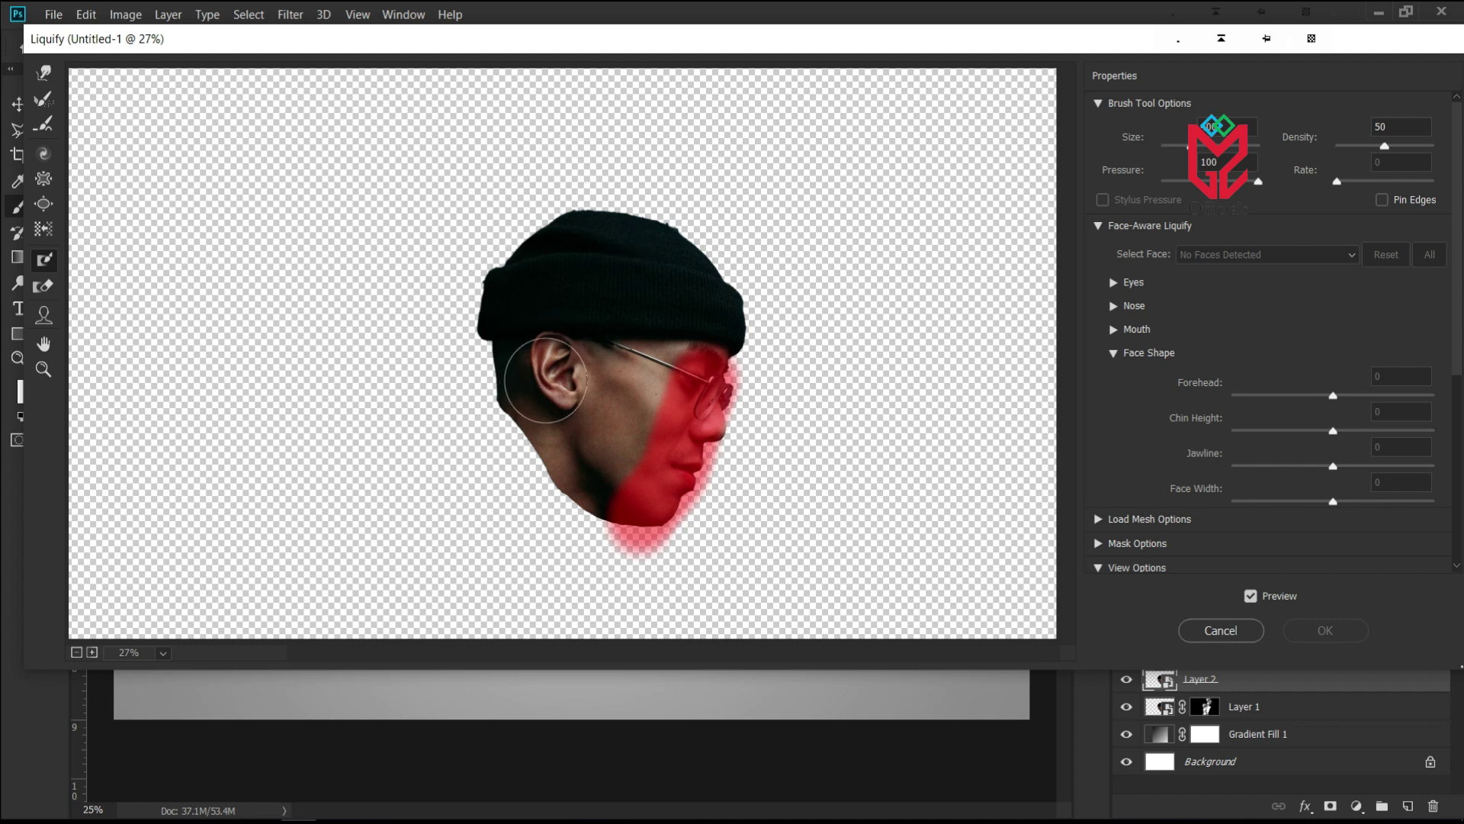
pyautogui.moveTo(549, 372); pyautogui.dragTo(555, 379)
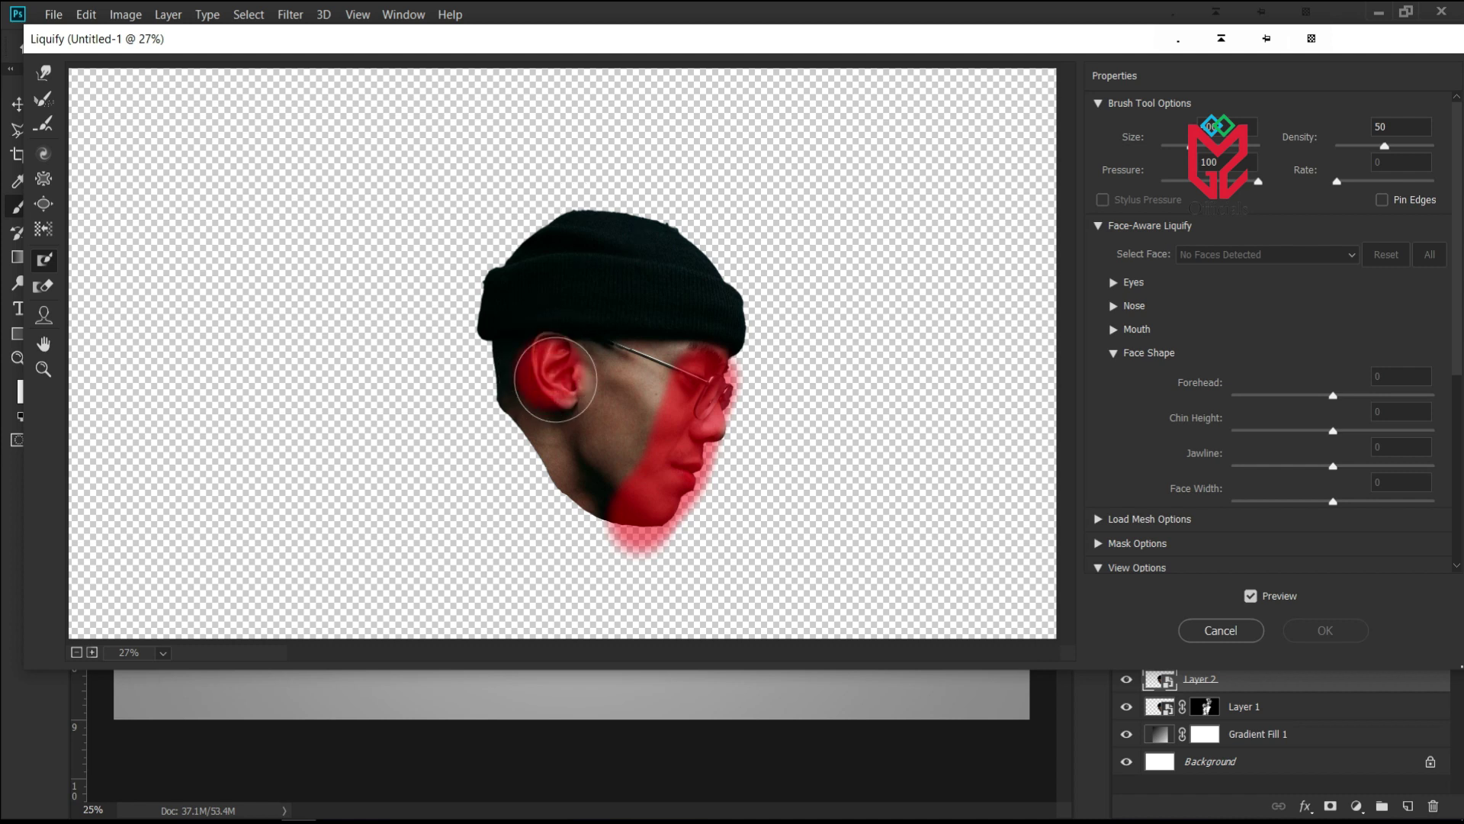
# - Pull the hat and the back of the head upward and backward with the Forward Warp tool, using a much larger brush
pyautogui.press('w')
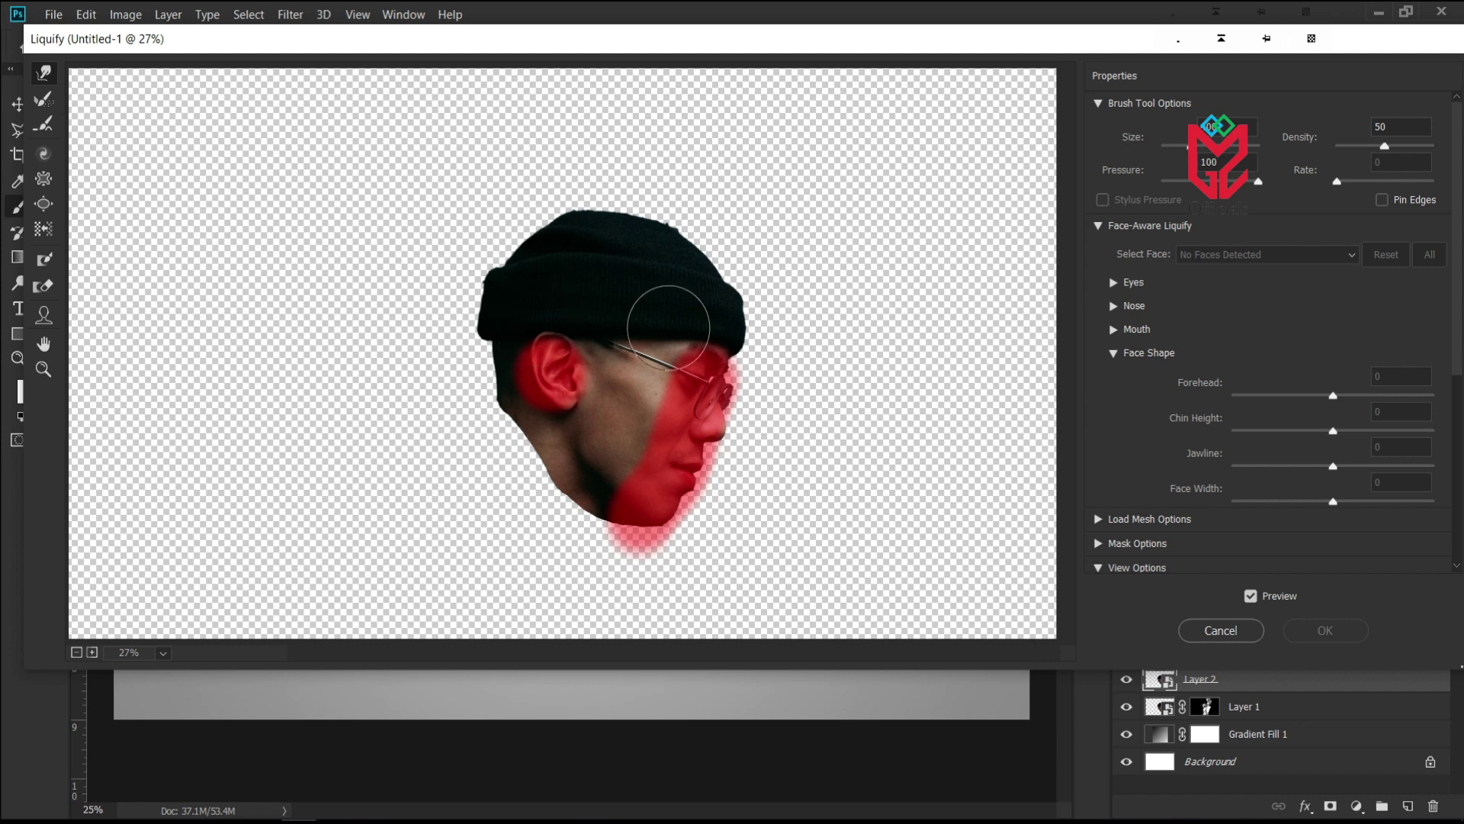
pyautogui.moveTo(635, 257)
pyautogui.mouseDown()
pyautogui.moveTo(559, 238)
pyautogui.moveTo(523, 190)
pyautogui.moveTo(461, 150)
pyautogui.mouseUp()
pyautogui.press(']')
pyautogui.press(']')
pyautogui.press(']')
pyautogui.press(']')
pyautogui.press(']')
pyautogui.press(']')
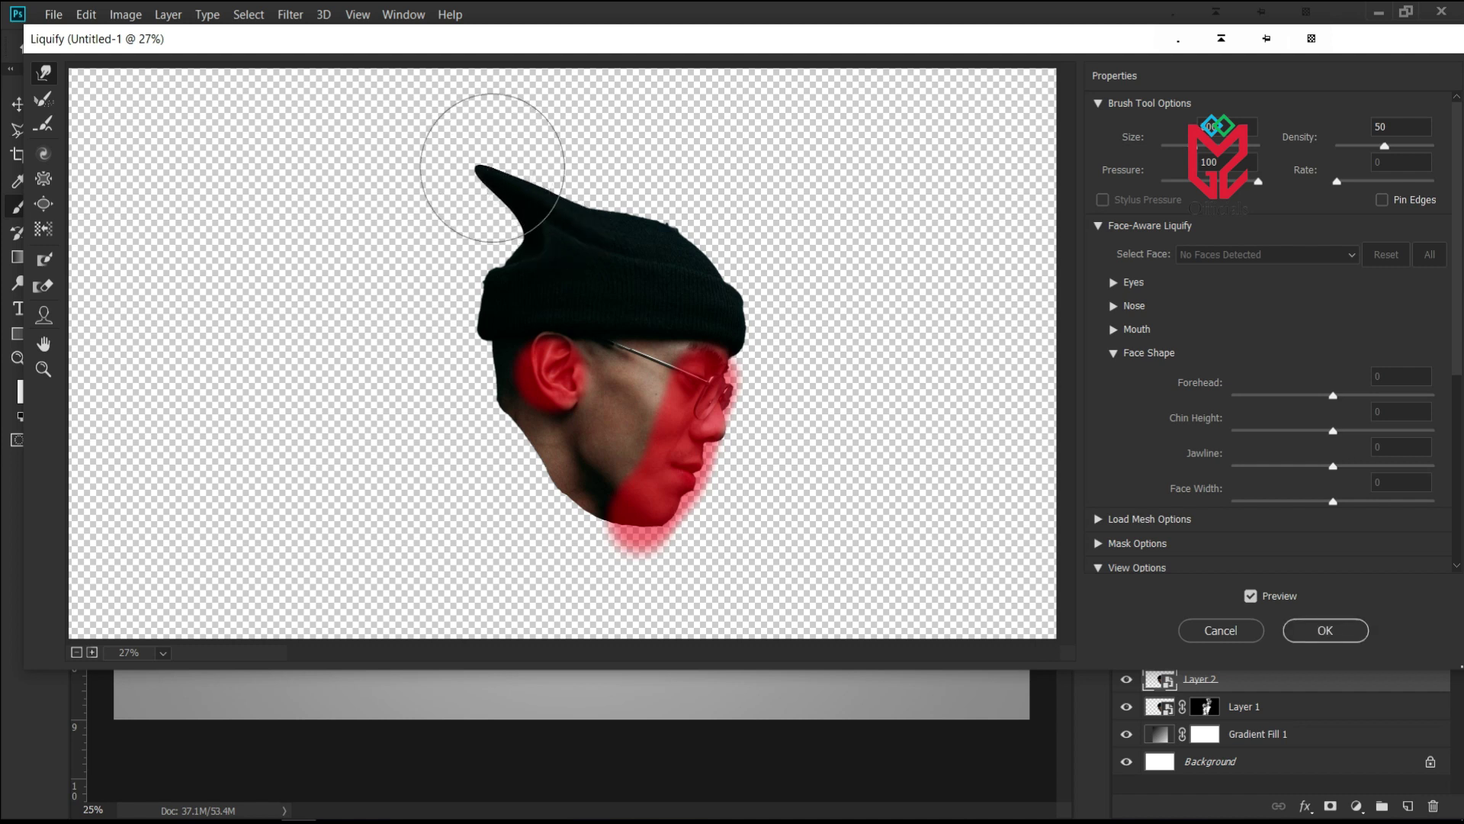
pyautogui.press(']')
pyautogui.press(']')
pyautogui.press(']')
pyautogui.press(']')
pyautogui.press(']')
pyautogui.press(']')
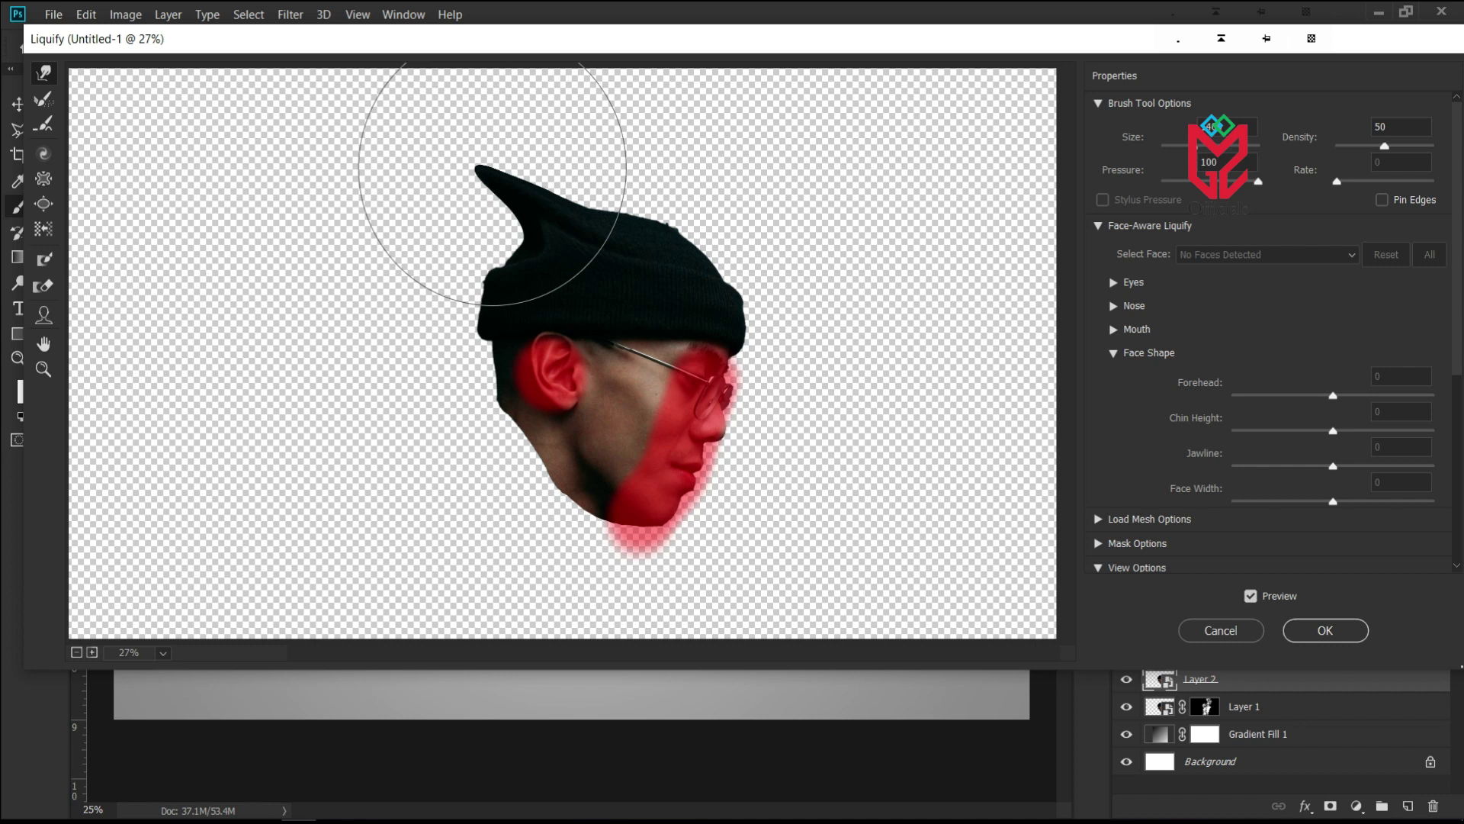
pyautogui.press(']')
pyautogui.press(']')
pyautogui.press(']')
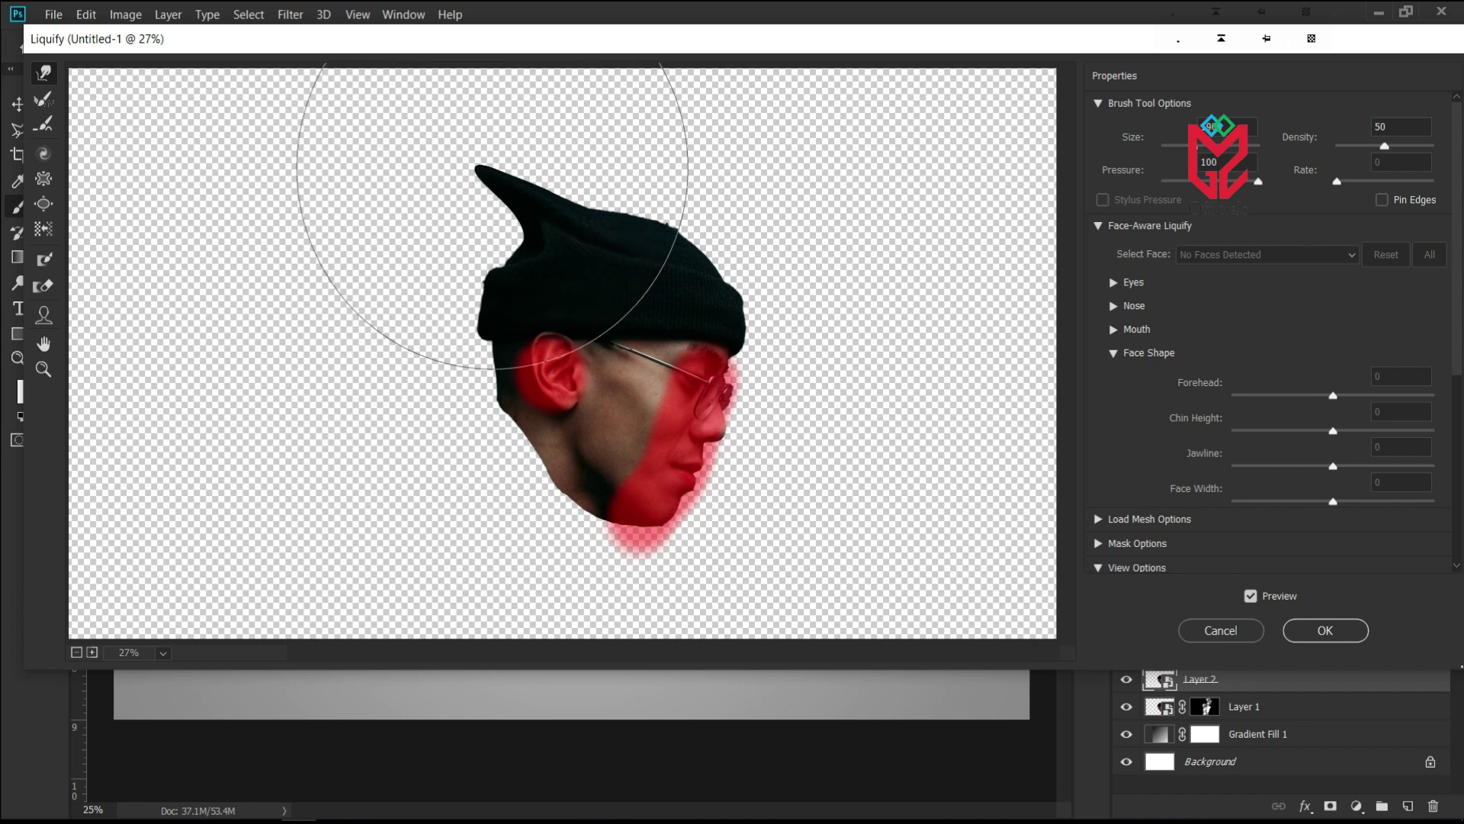
pyautogui.moveTo(523, 310); pyautogui.dragTo(388, 165)
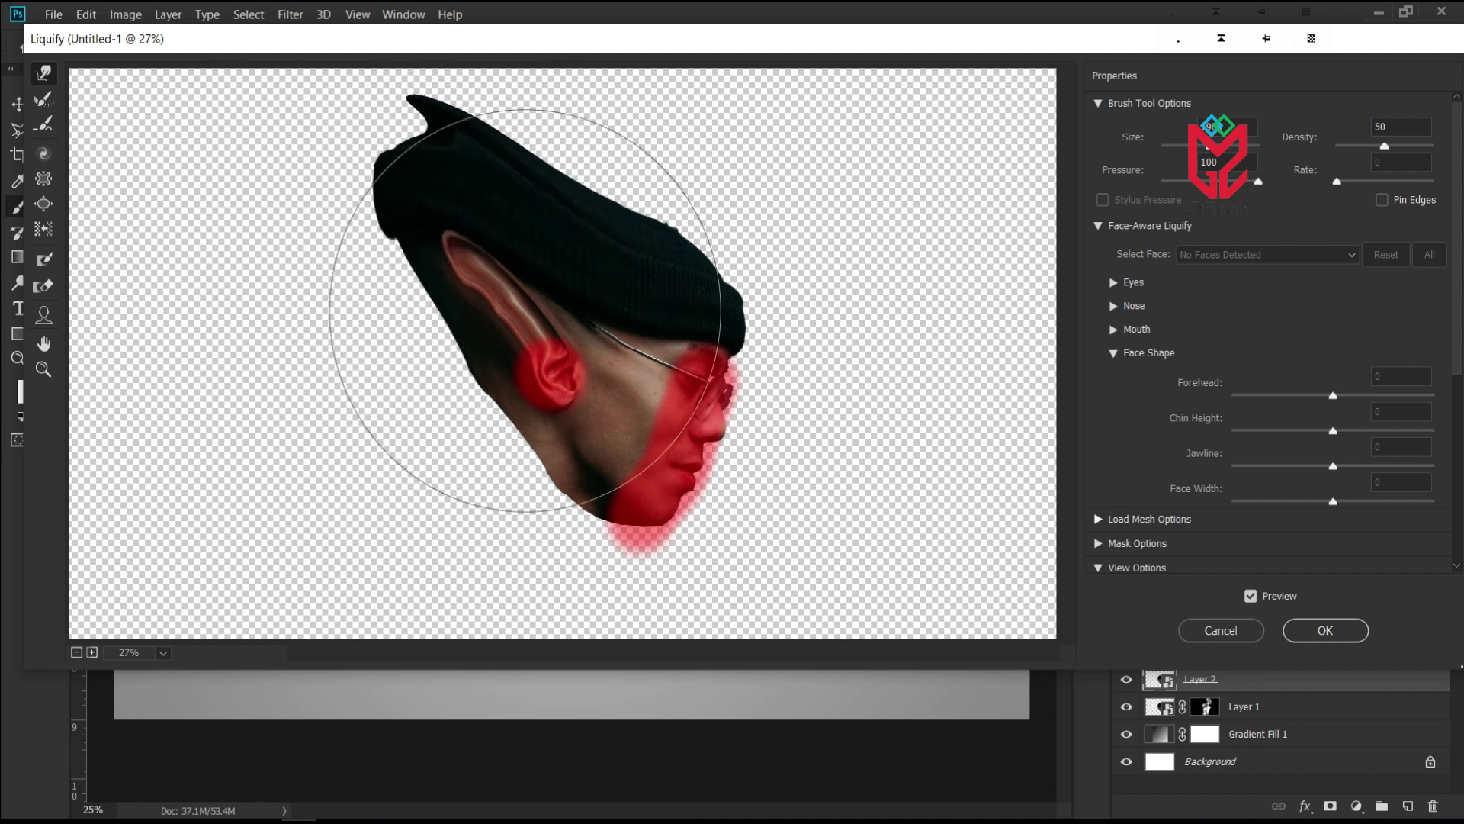
# - Stretch the back of the head and the neck with the Forward Warp tool far out to the canvas edge behind the head
pyautogui.moveTo(526, 344); pyautogui.dragTo(145, 369)
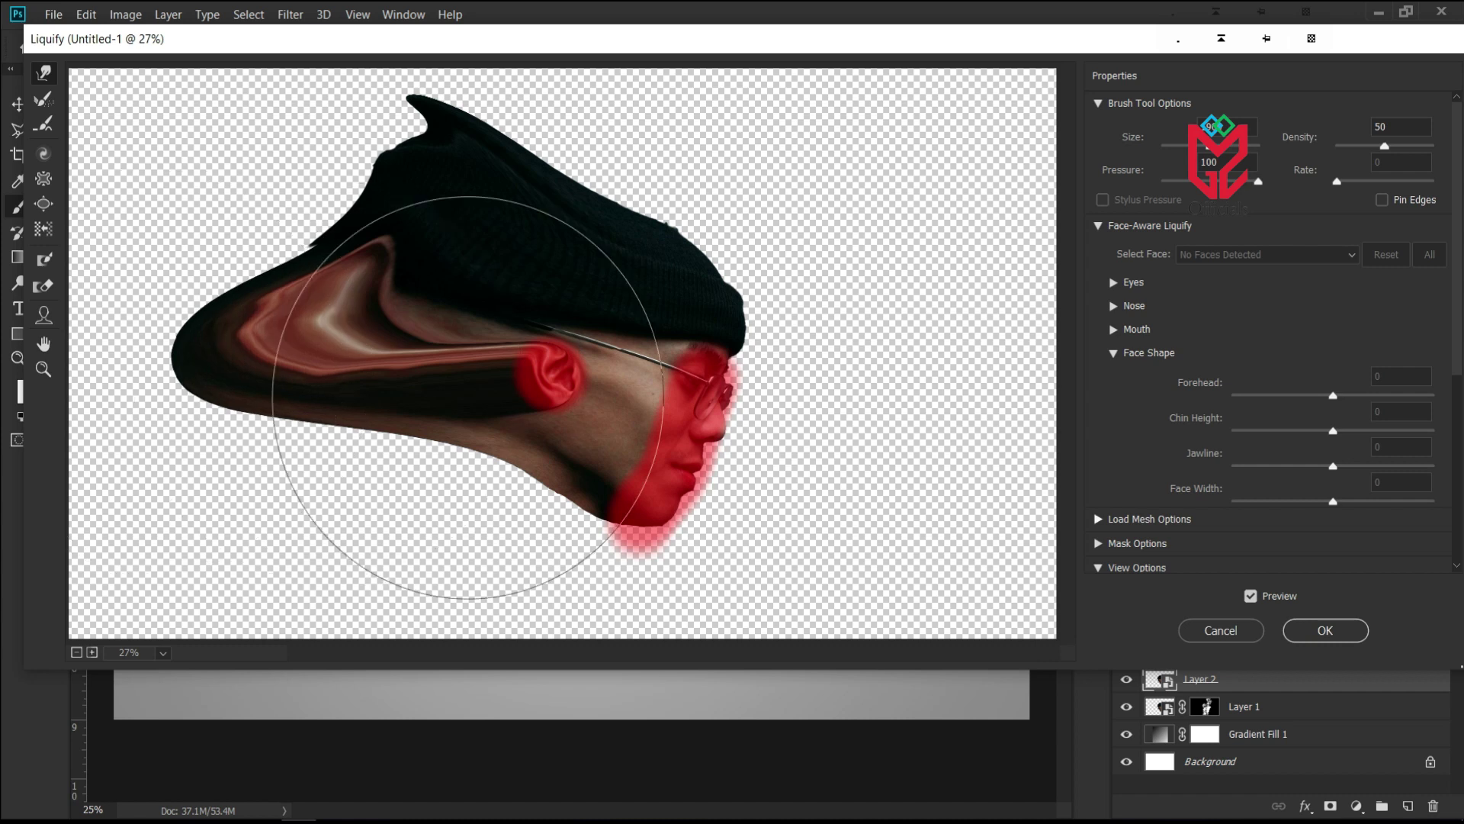
pyautogui.moveTo(490, 400); pyautogui.dragTo(256, 534)
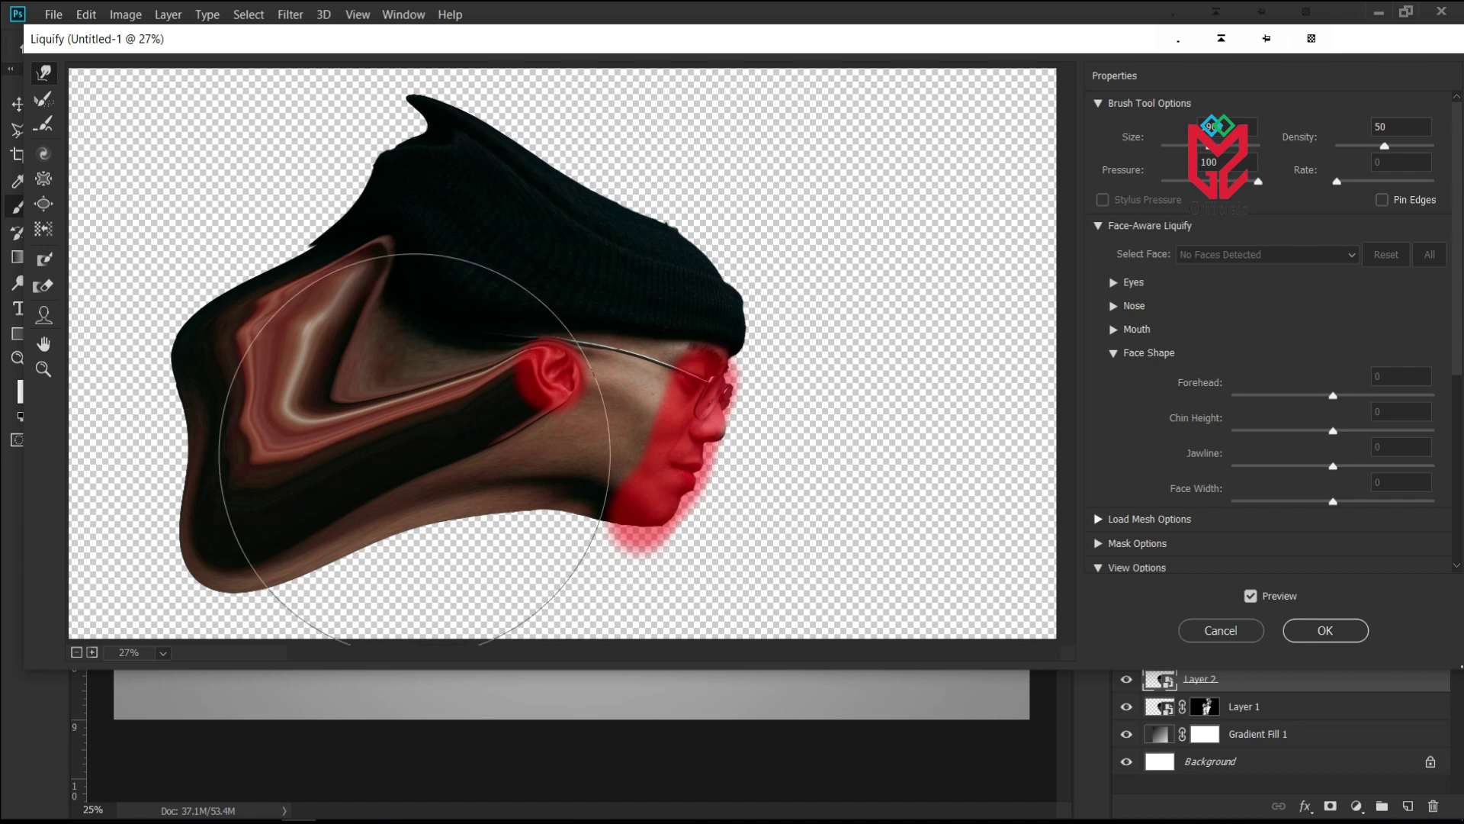
pyautogui.moveTo(585, 431)
pyautogui.mouseDown()
pyautogui.moveTo(416, 602)
pyautogui.moveTo(403, 597)
pyautogui.moveTo(392, 457)
pyautogui.moveTo(310, 425)
pyautogui.moveTo(278, 327)
pyautogui.moveTo(98, 155)
pyautogui.mouseUp()
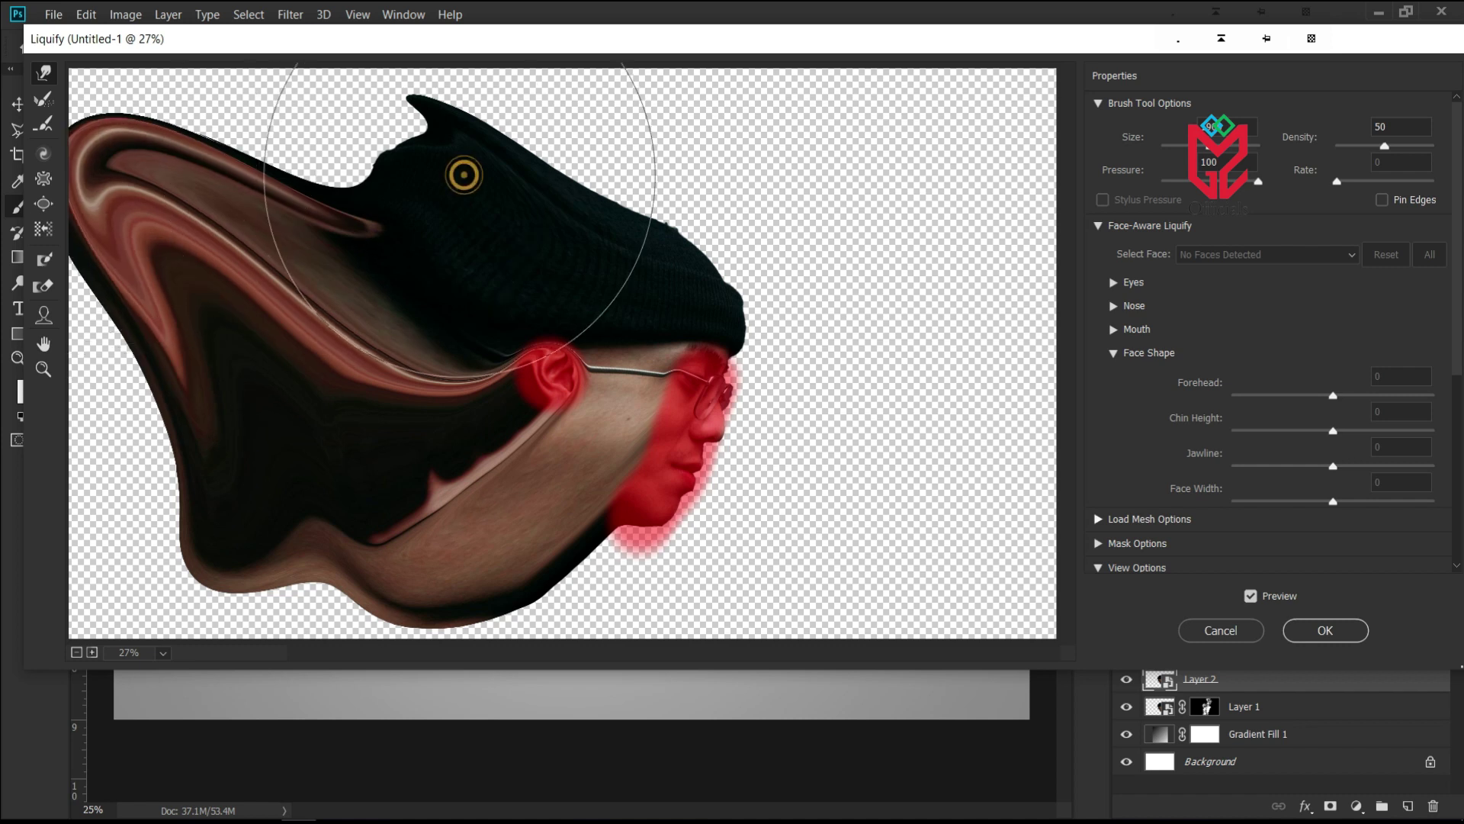
# - Push the hat up past the canvas edge, fill out the lower back corner of the stretched shape, and apply the Liquify filter
pyautogui.moveTo(464, 183); pyautogui.dragTo(457, 38)
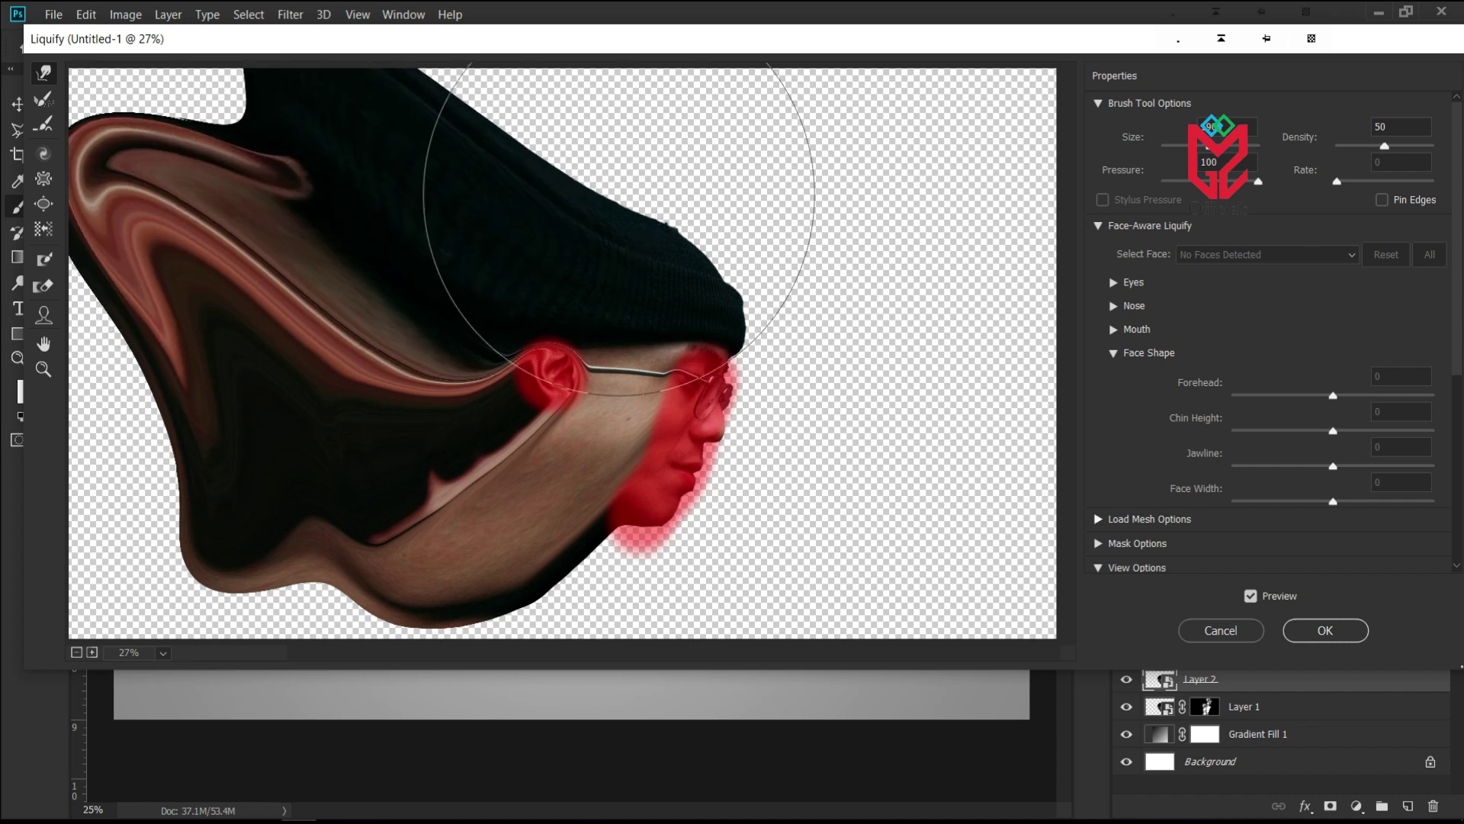
pyautogui.moveTo(588, 115); pyautogui.dragTo(574, 79)
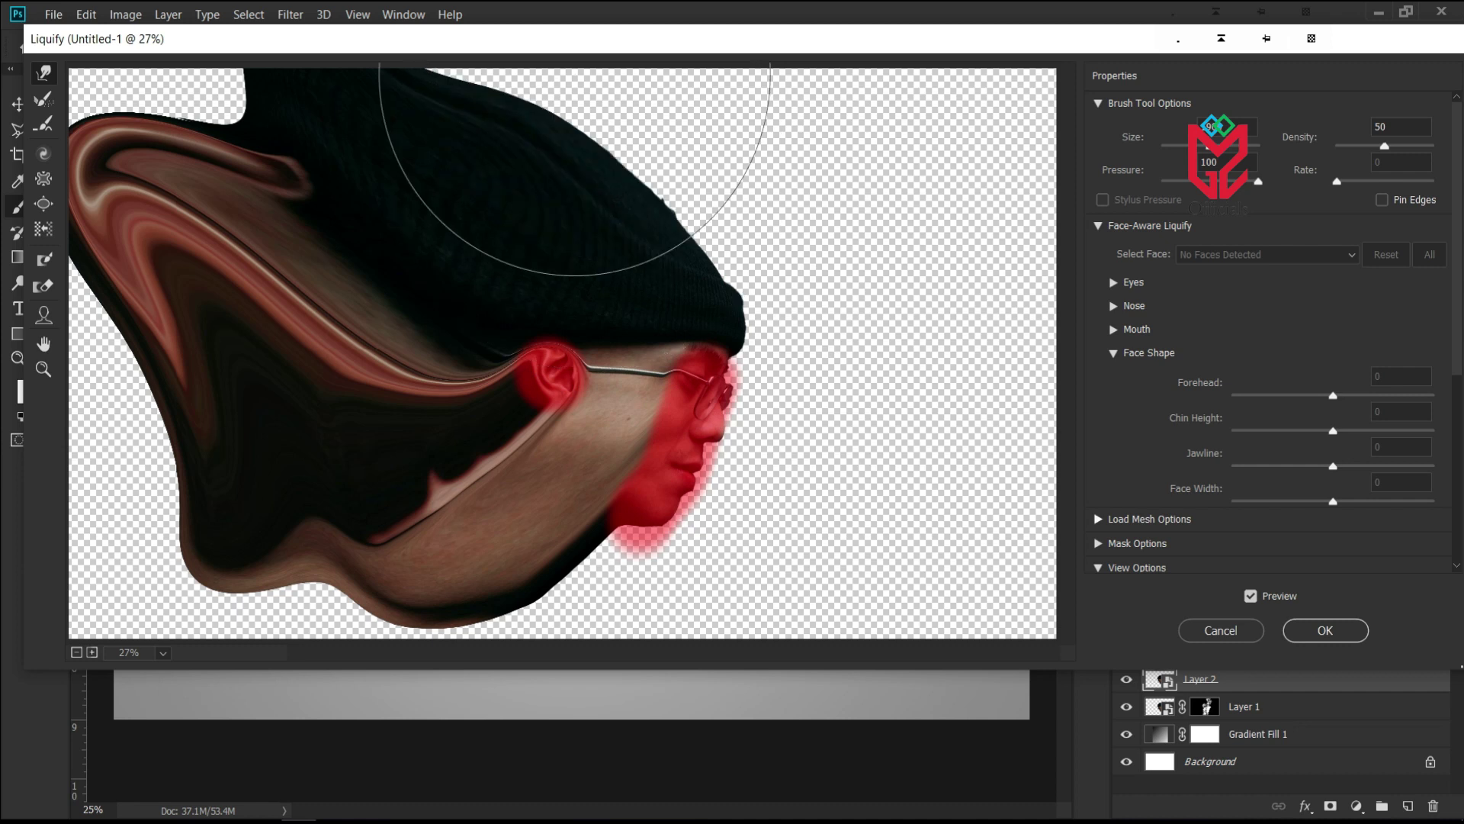
pyautogui.moveTo(263, 609)
pyautogui.mouseDown()
pyautogui.moveTo(124, 614)
pyautogui.moveTo(238, 439)
pyautogui.moveTo(91, 435)
pyautogui.mouseUp()
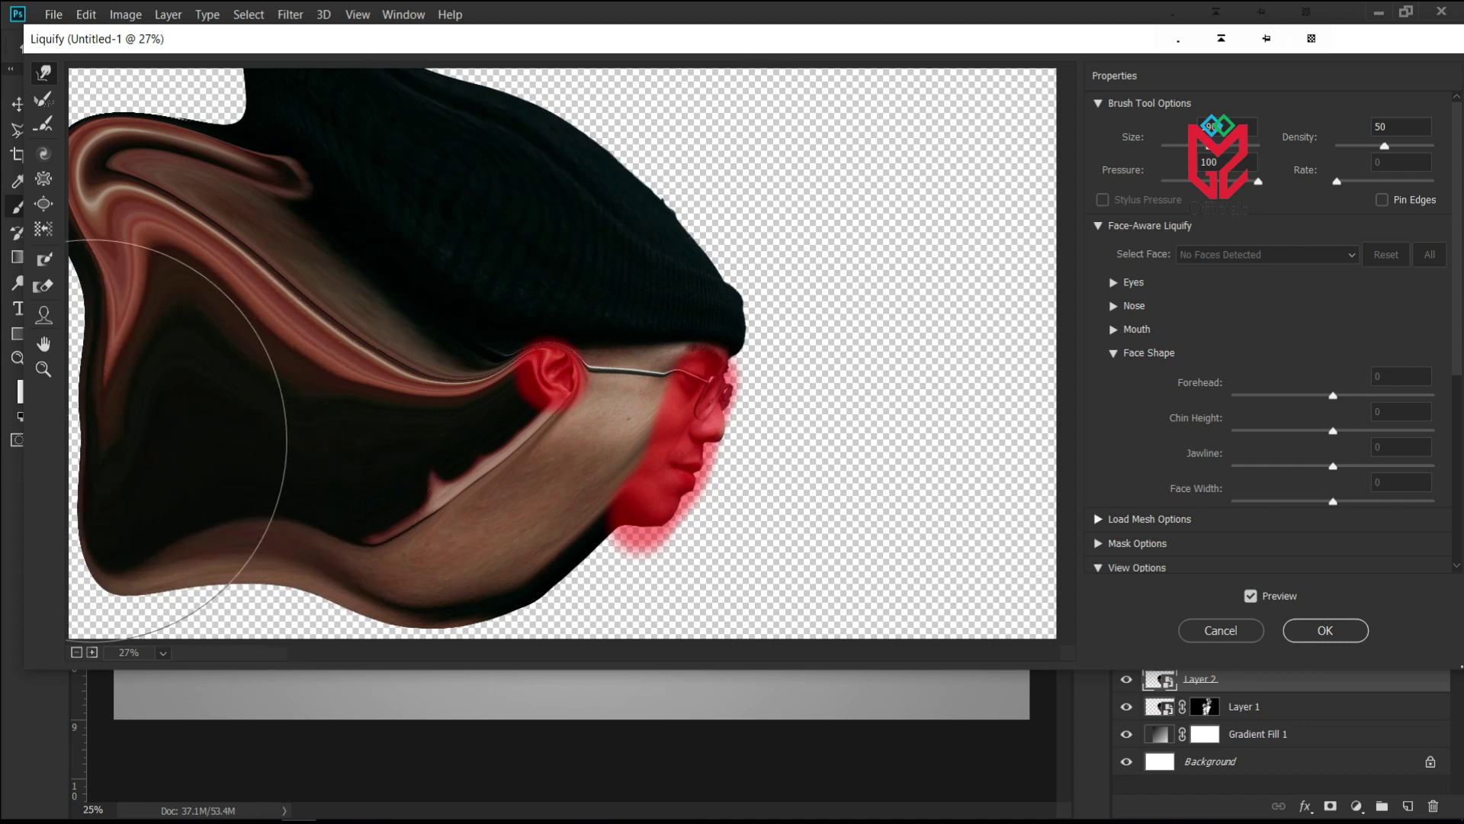
pyautogui.moveTo(233, 561)
pyautogui.mouseDown()
pyautogui.moveTo(290, 547)
pyautogui.moveTo(230, 576)
pyautogui.mouseUp()
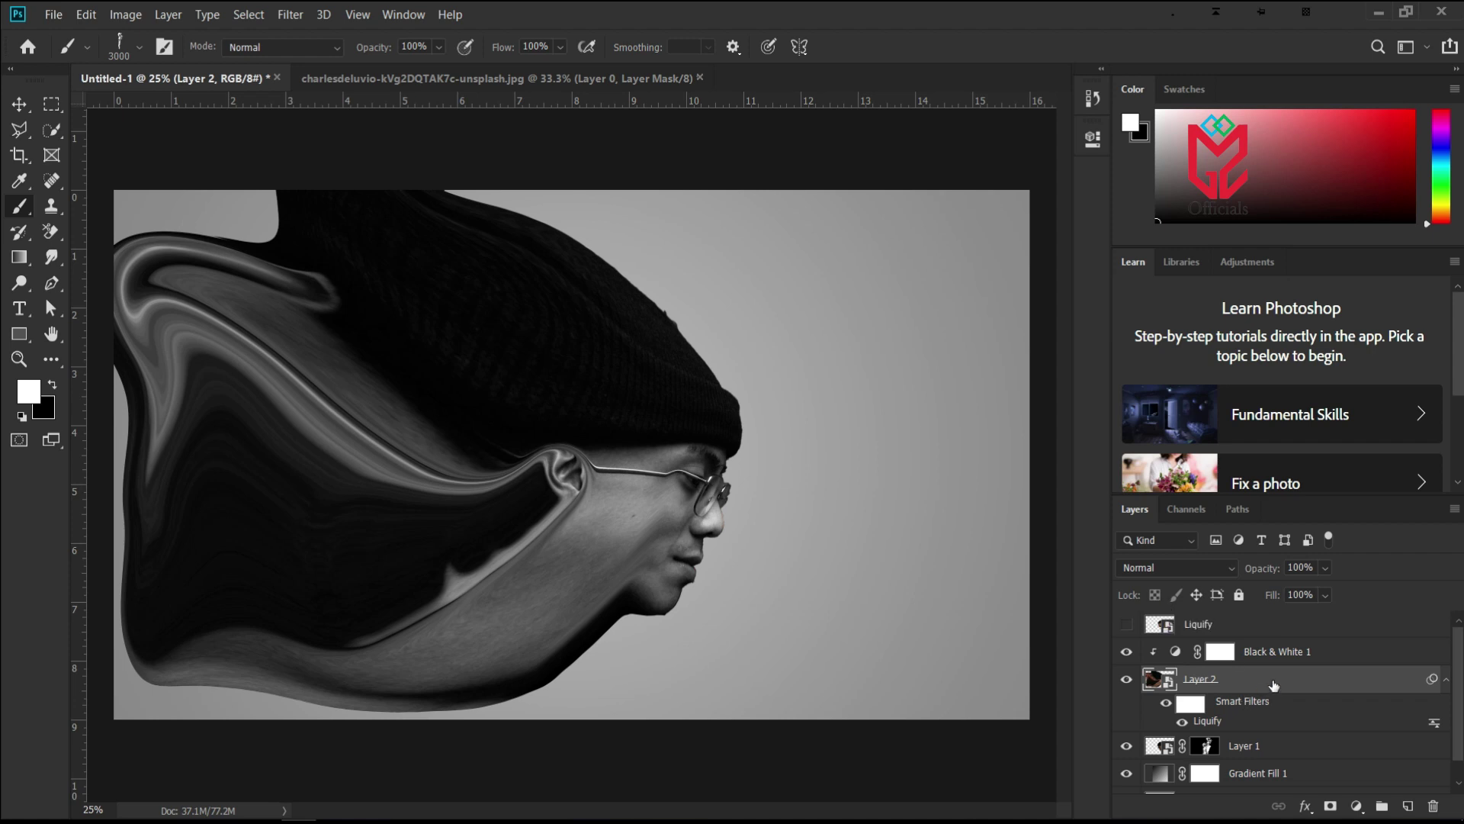
# - Add a black layer mask to Layer 2 and hide Layer 1
pyautogui.keyDown('alt'); pyautogui.click(1332, 810); pyautogui.keyUp('alt')
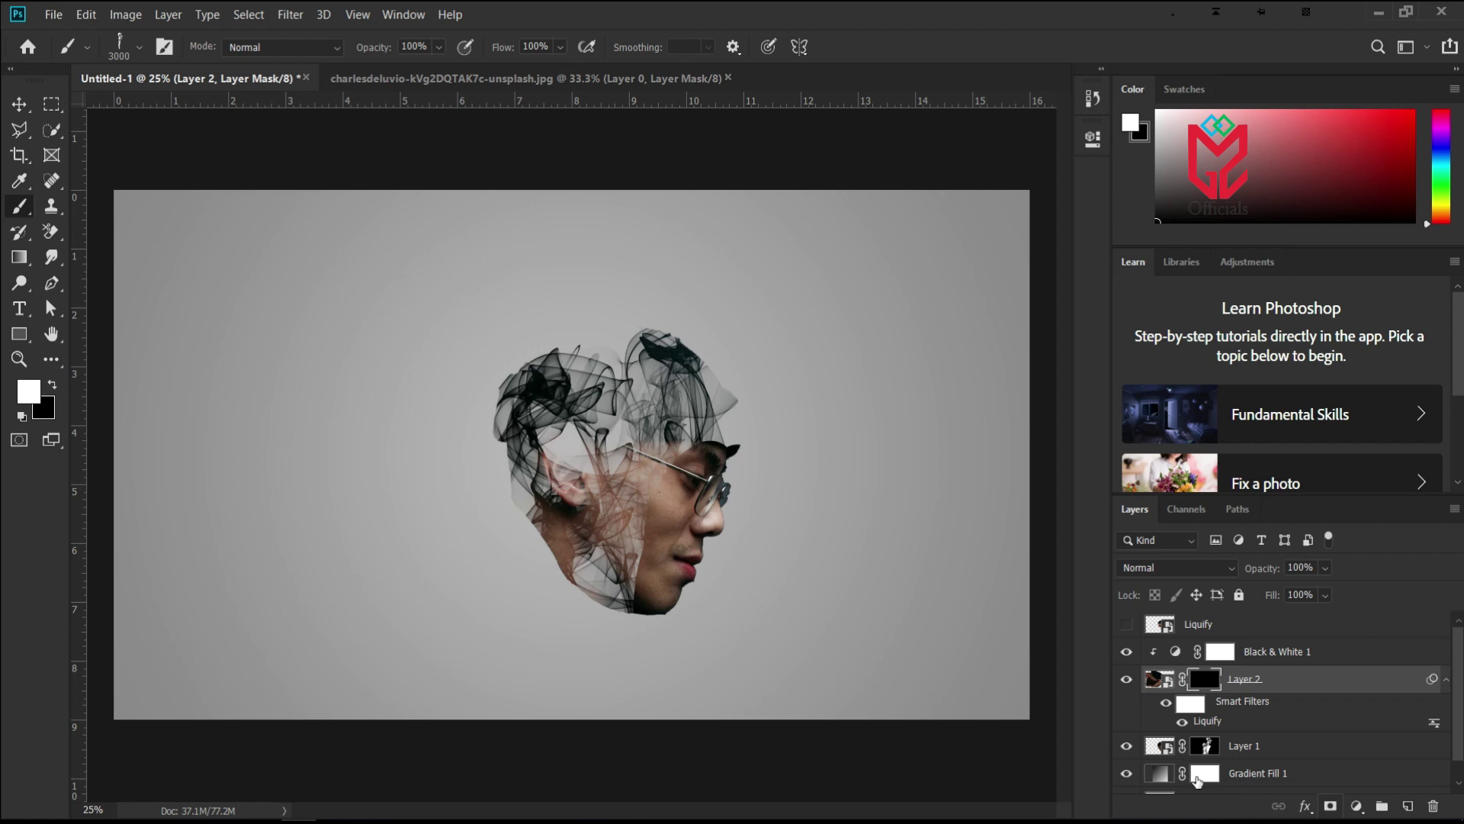
pyautogui.click(1127, 750)
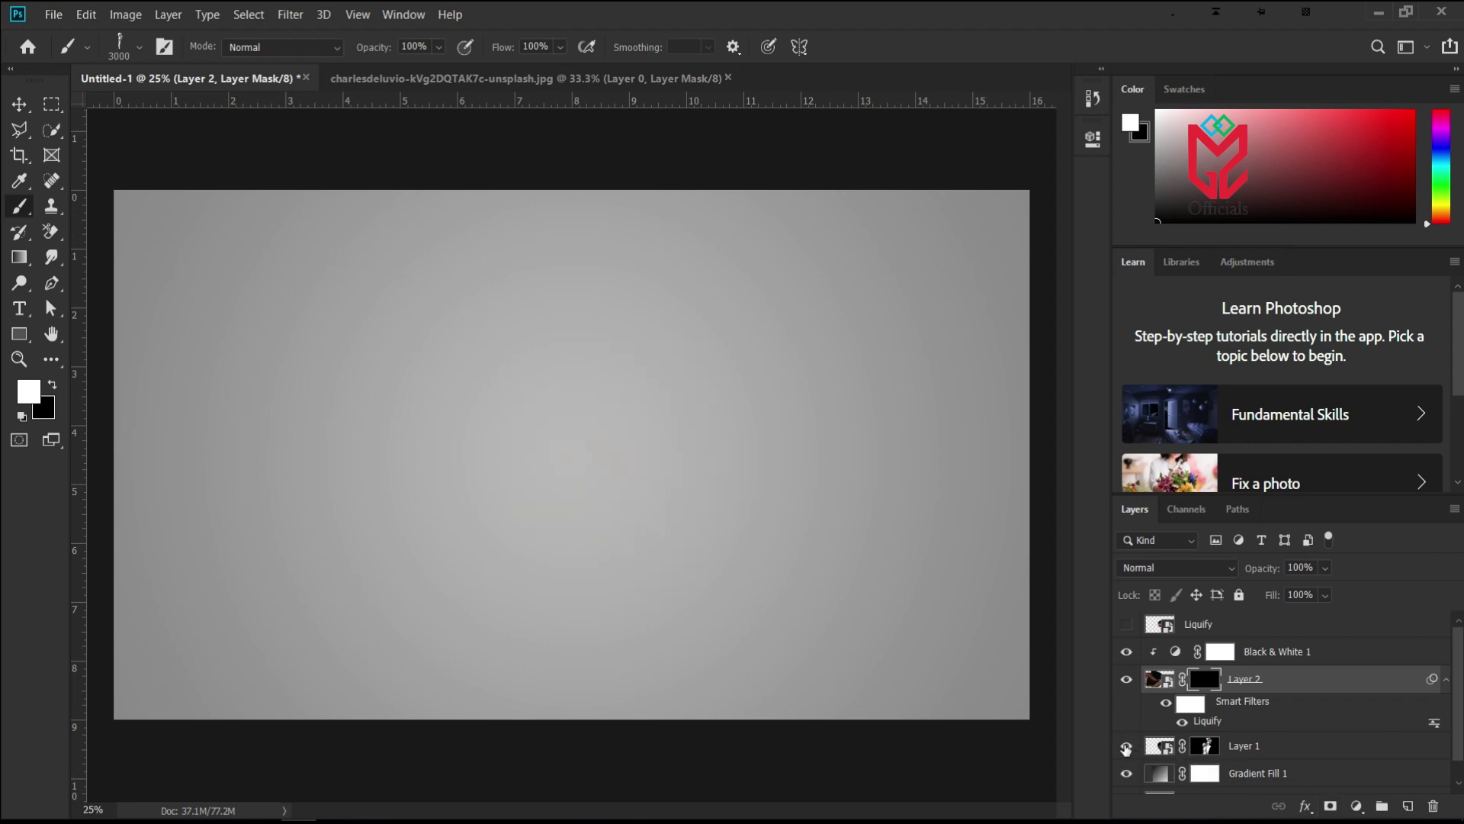
# - Show Layer 1 again and lower the density of Layer 2's mask so the stretched shape shows faintly
pyautogui.click(1126, 750)
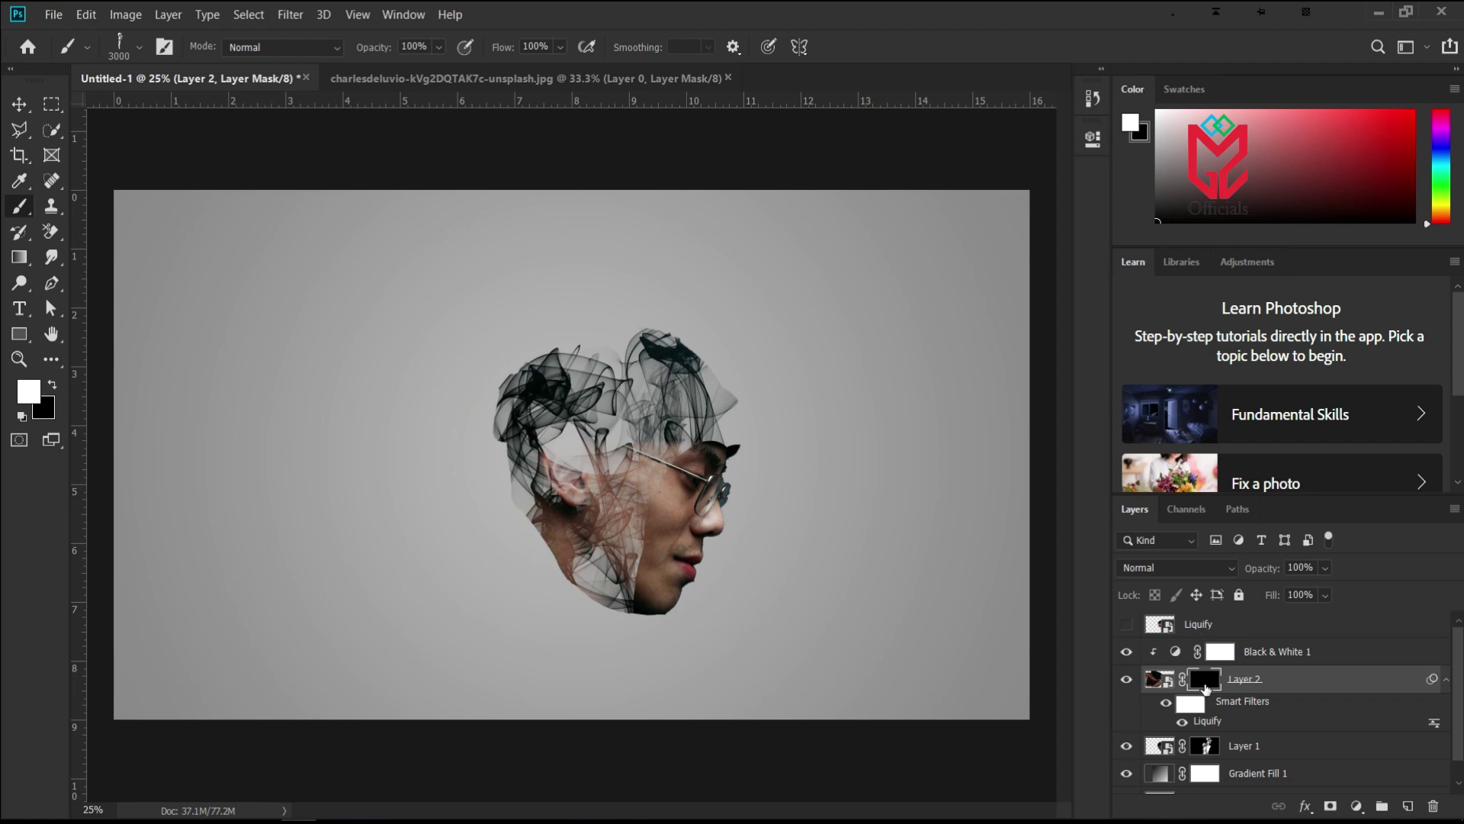
pyautogui.doubleClick(1204, 686)
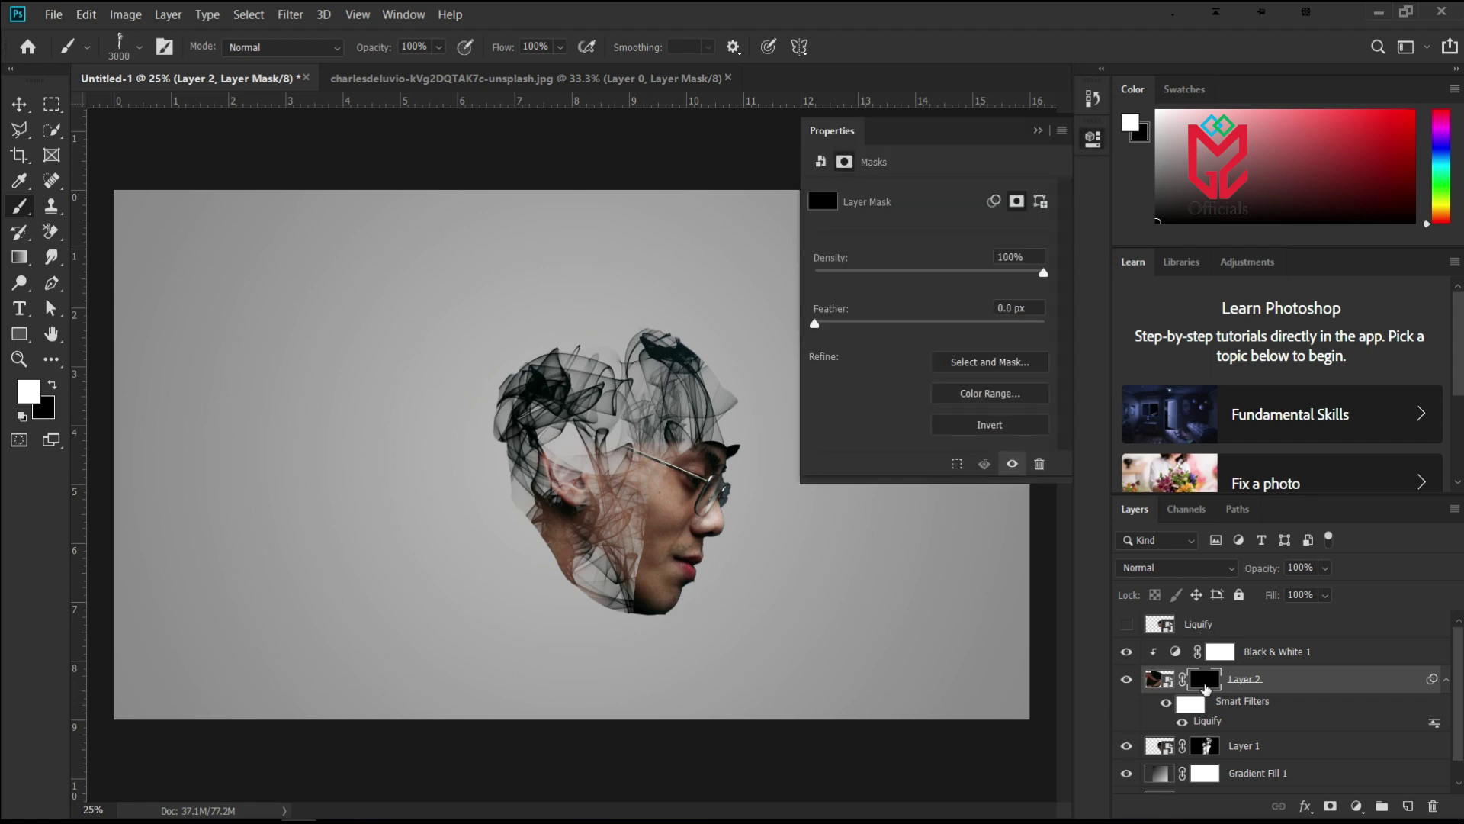
pyautogui.click(992, 272)
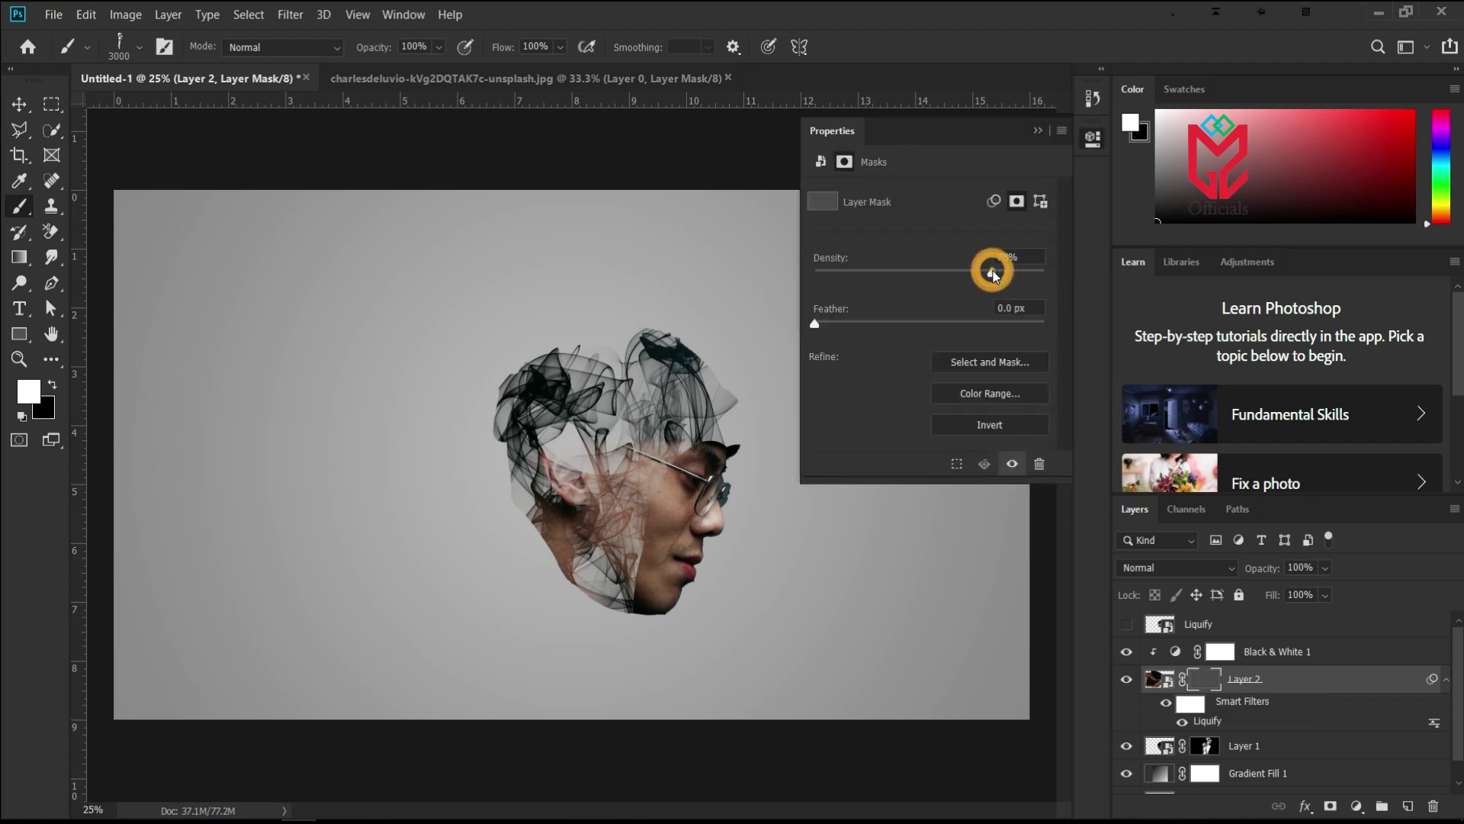
pyautogui.click(984, 273)
pyautogui.click(1040, 128)
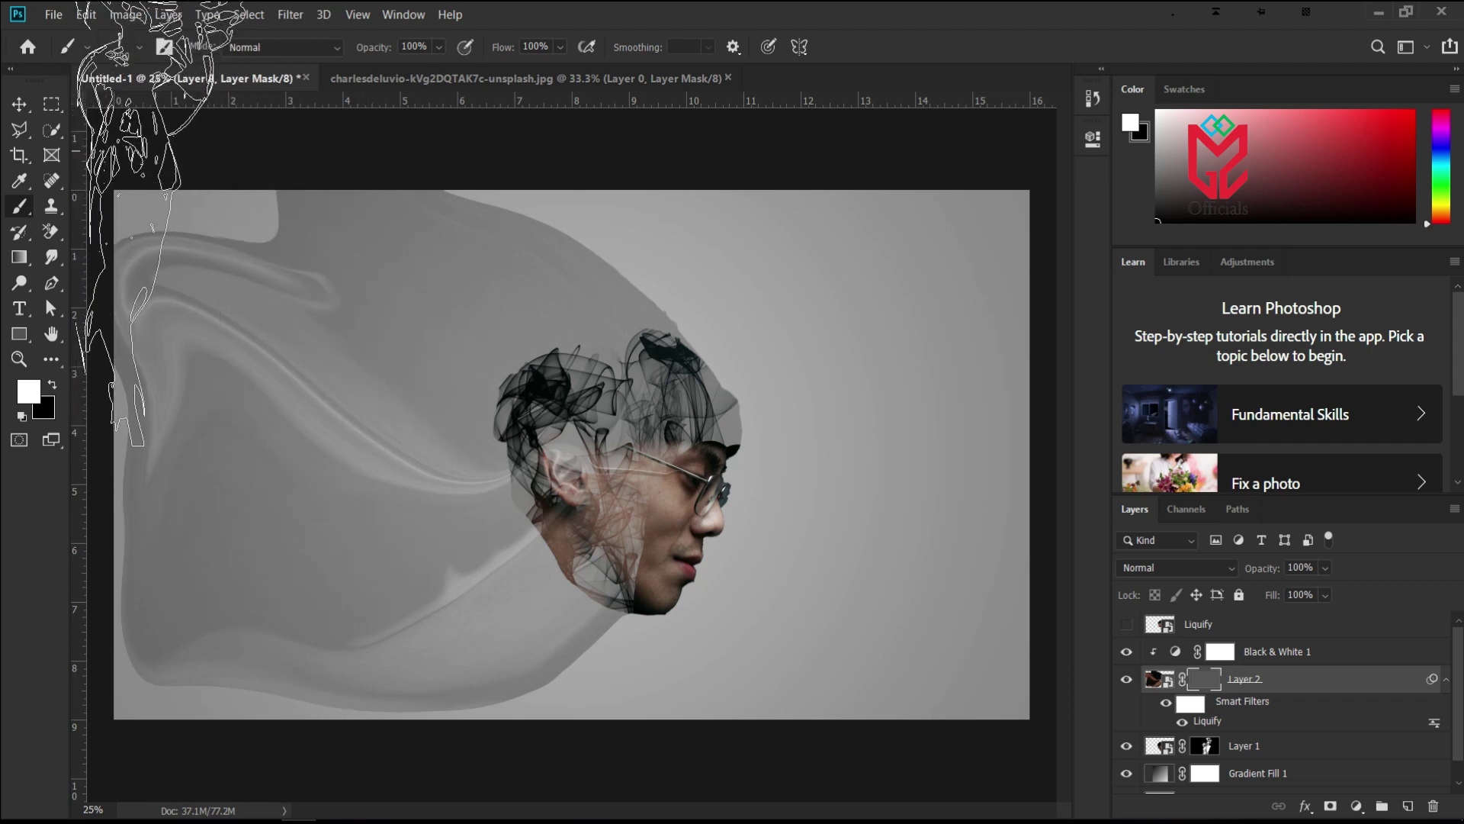
# - Choose a 2500 px brush from 20 Smoke Brushes and stamp white smoke on Layer 2's mask directly behind the head
pyautogui.click(140, 47)
pyautogui.scroll(-1, 189, 454)
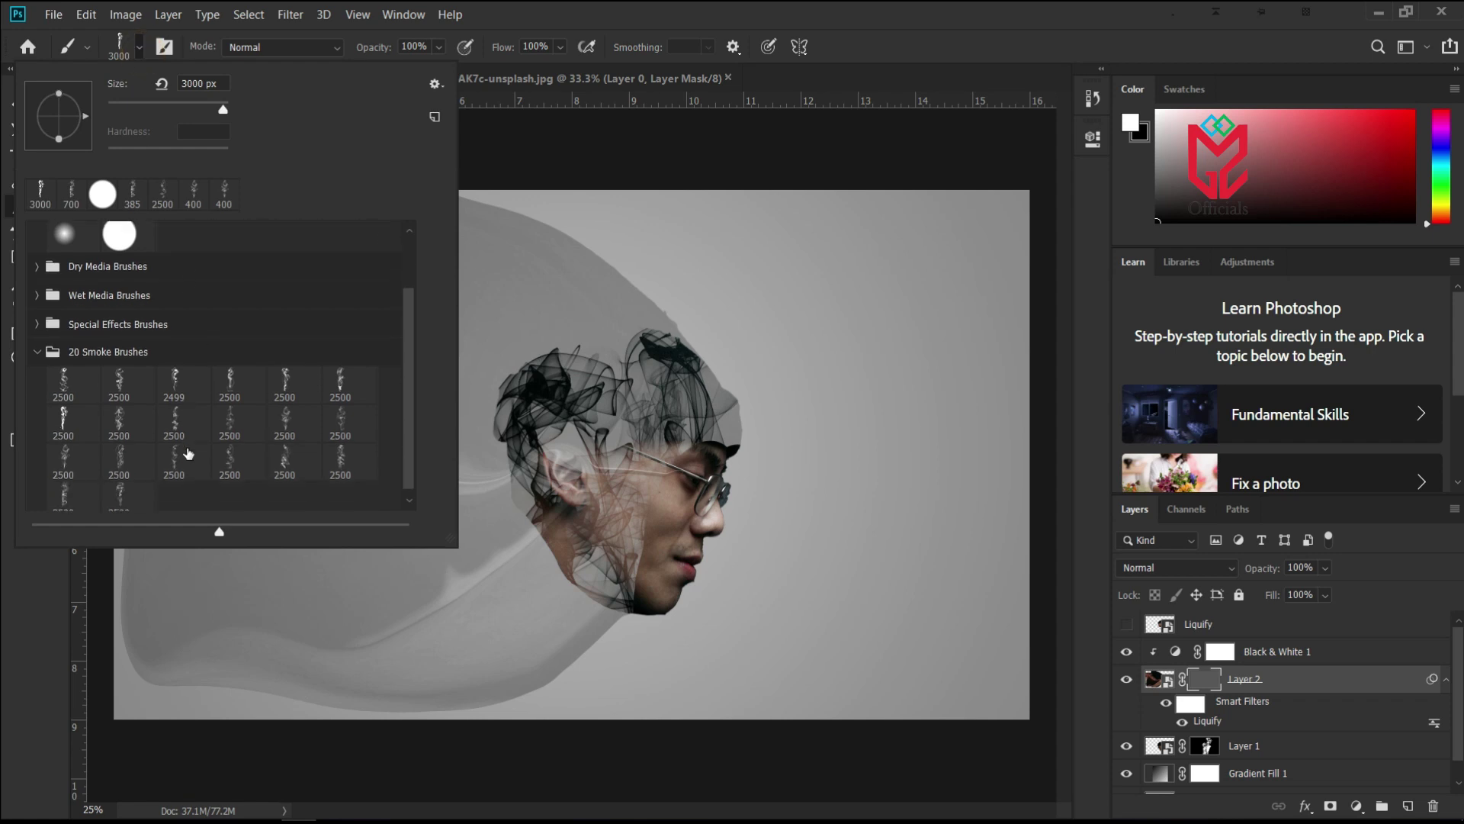
pyautogui.moveTo(408, 347); pyautogui.dragTo(405, 386)
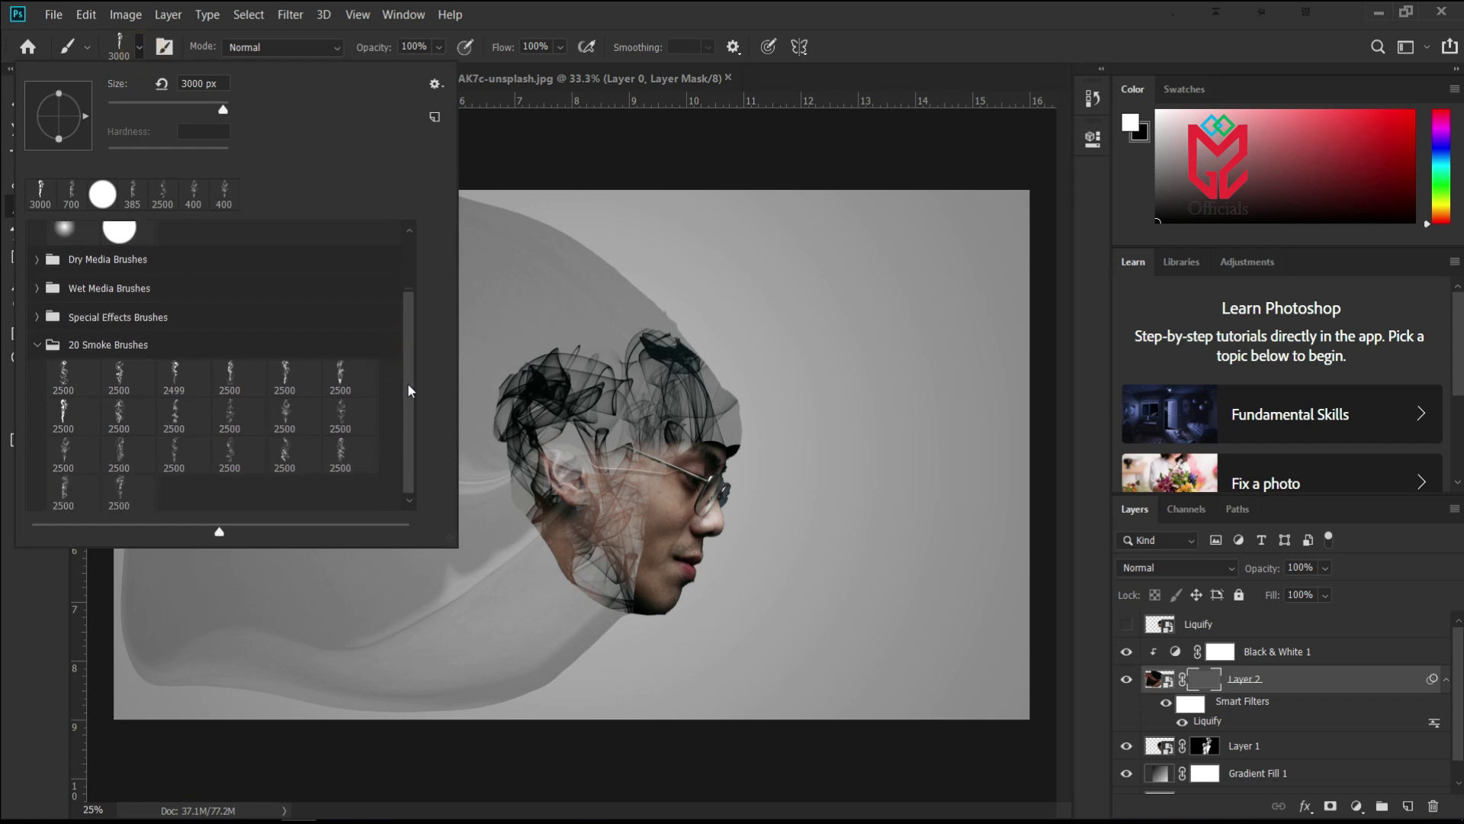
pyautogui.click(343, 419)
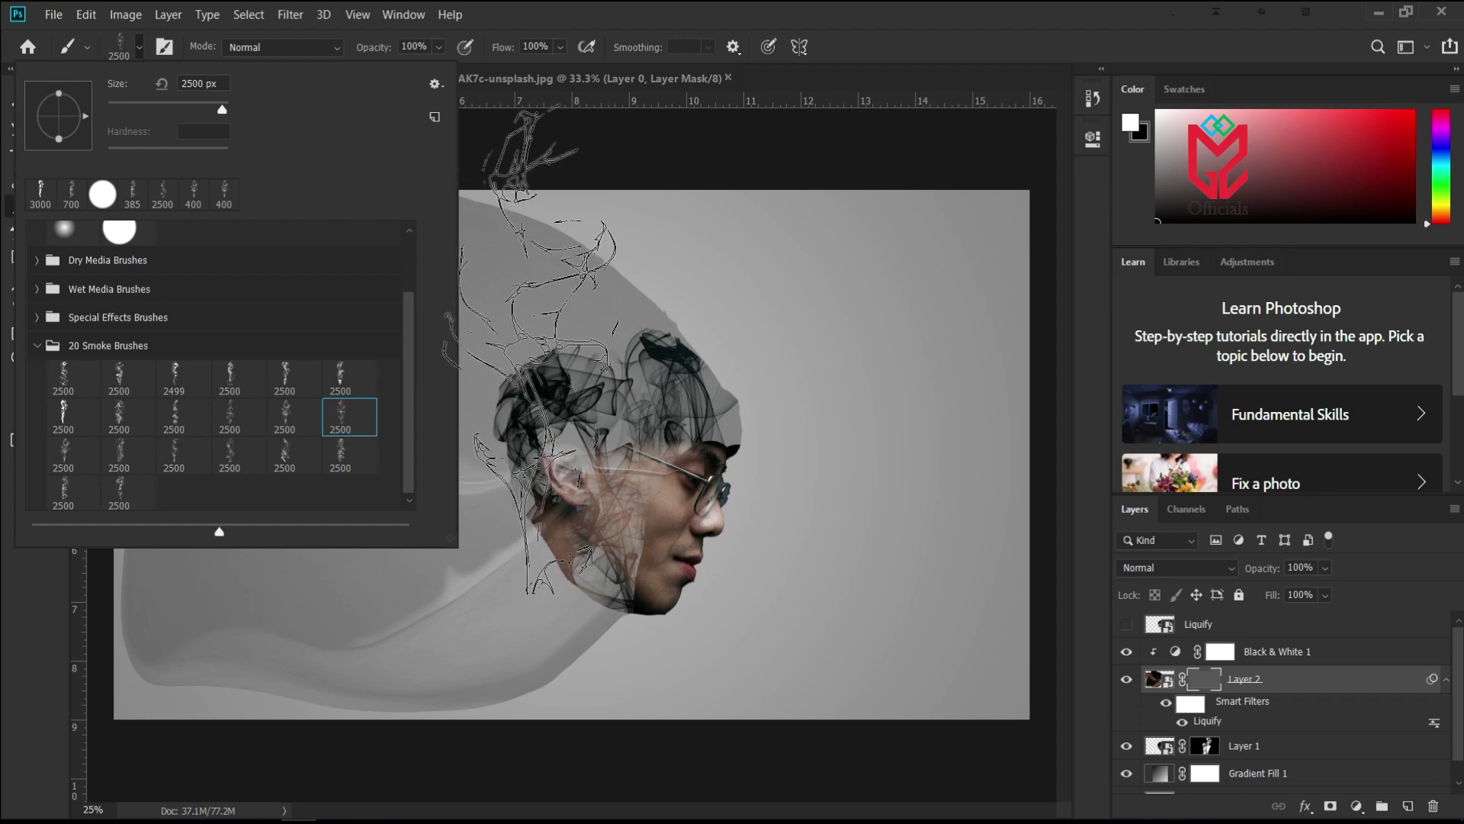
pyautogui.click(573, 5)
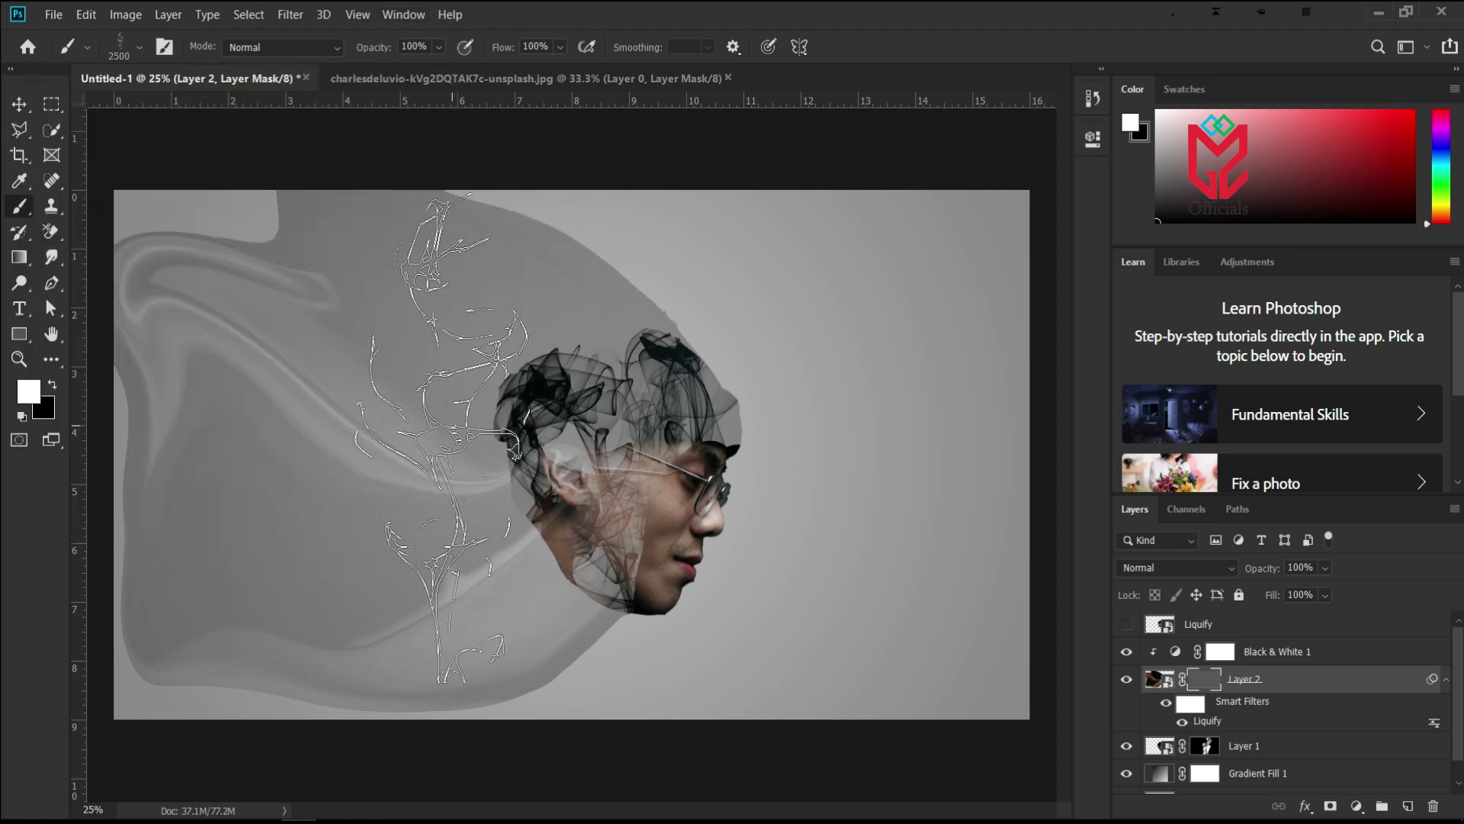
pyautogui.click(529, 451)
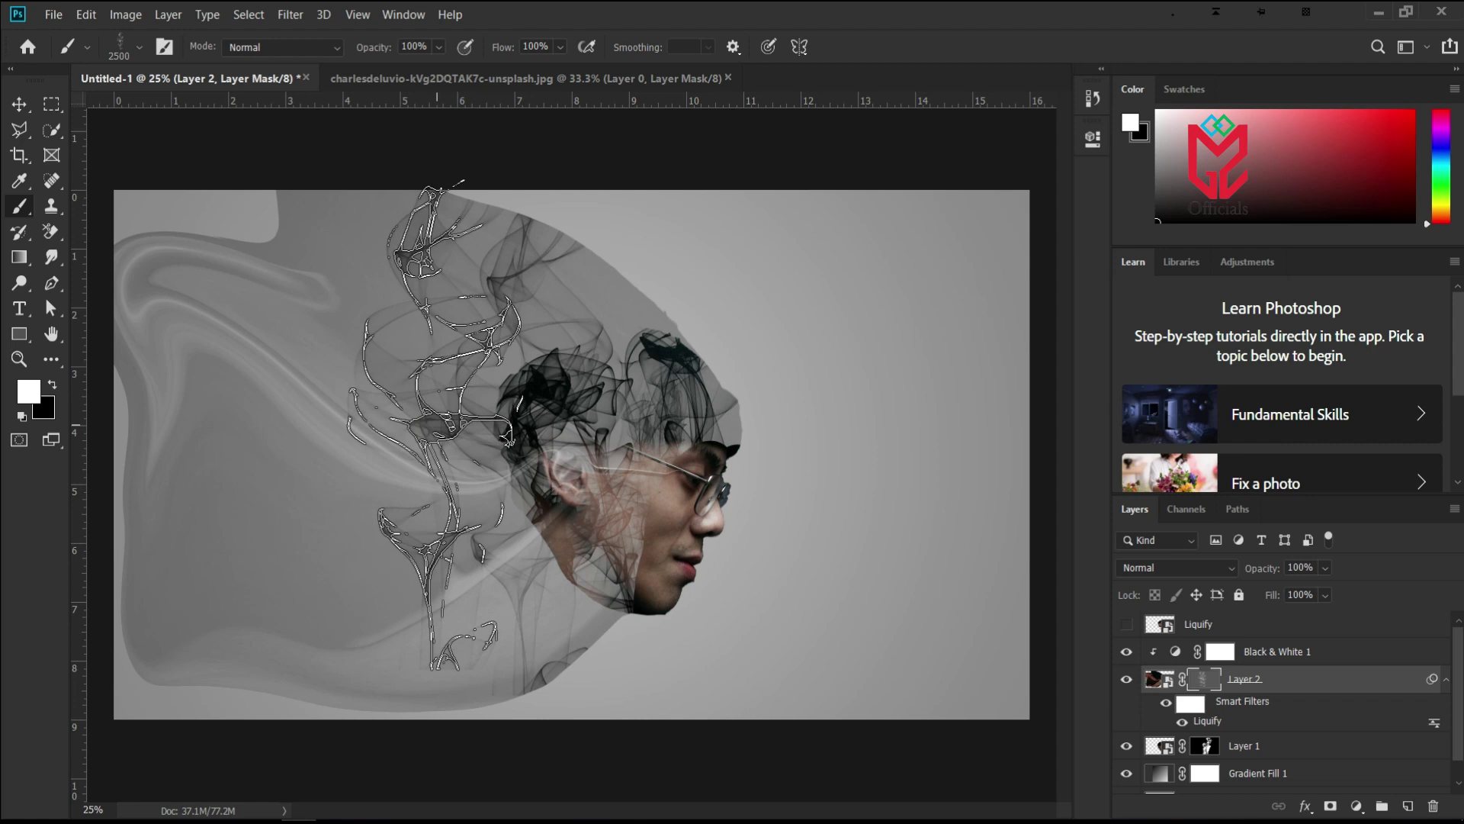
# - Tilt the smoke brush tip diagonally and stamp smoke on Layer 2's mask, behind the hat and across the middle of the stretched shape
pyautogui.rightClick(486, 459)
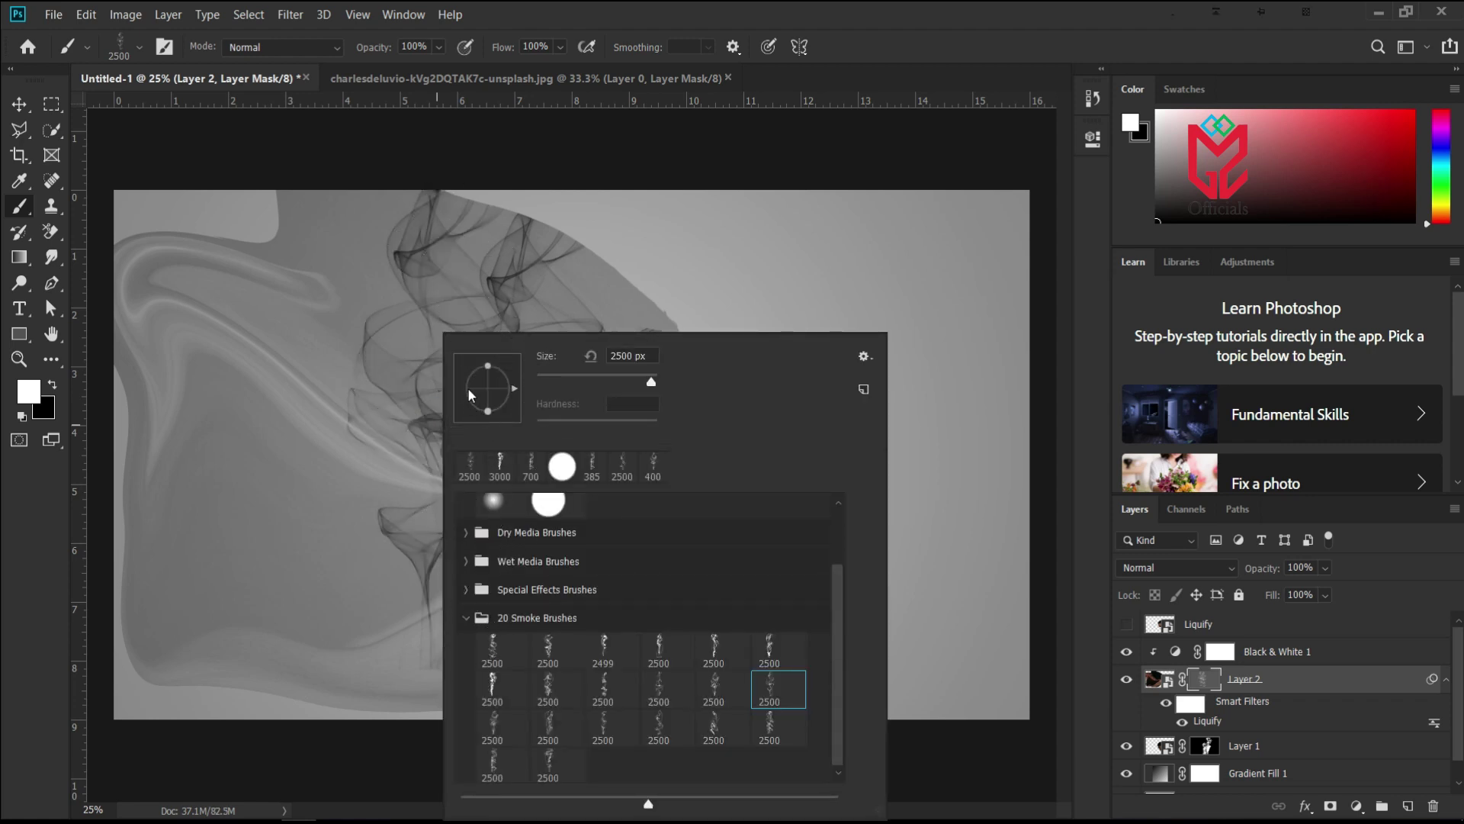
pyautogui.moveTo(469, 392)
pyautogui.mouseDown()
pyautogui.moveTo(457, 402)
pyautogui.moveTo(461, 386)
pyautogui.moveTo(472, 409)
pyautogui.mouseUp()
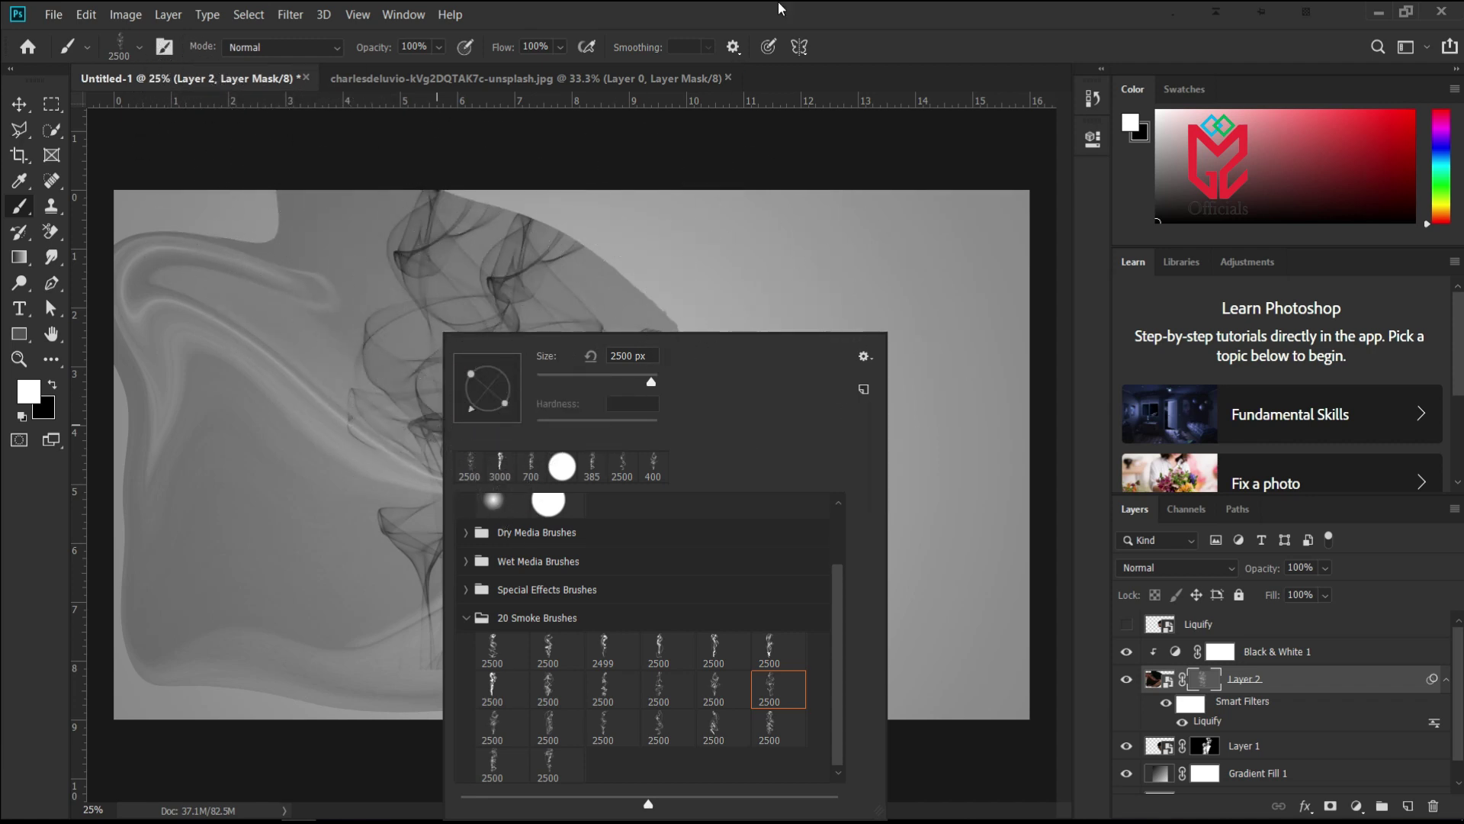
pyautogui.click(875, 33)
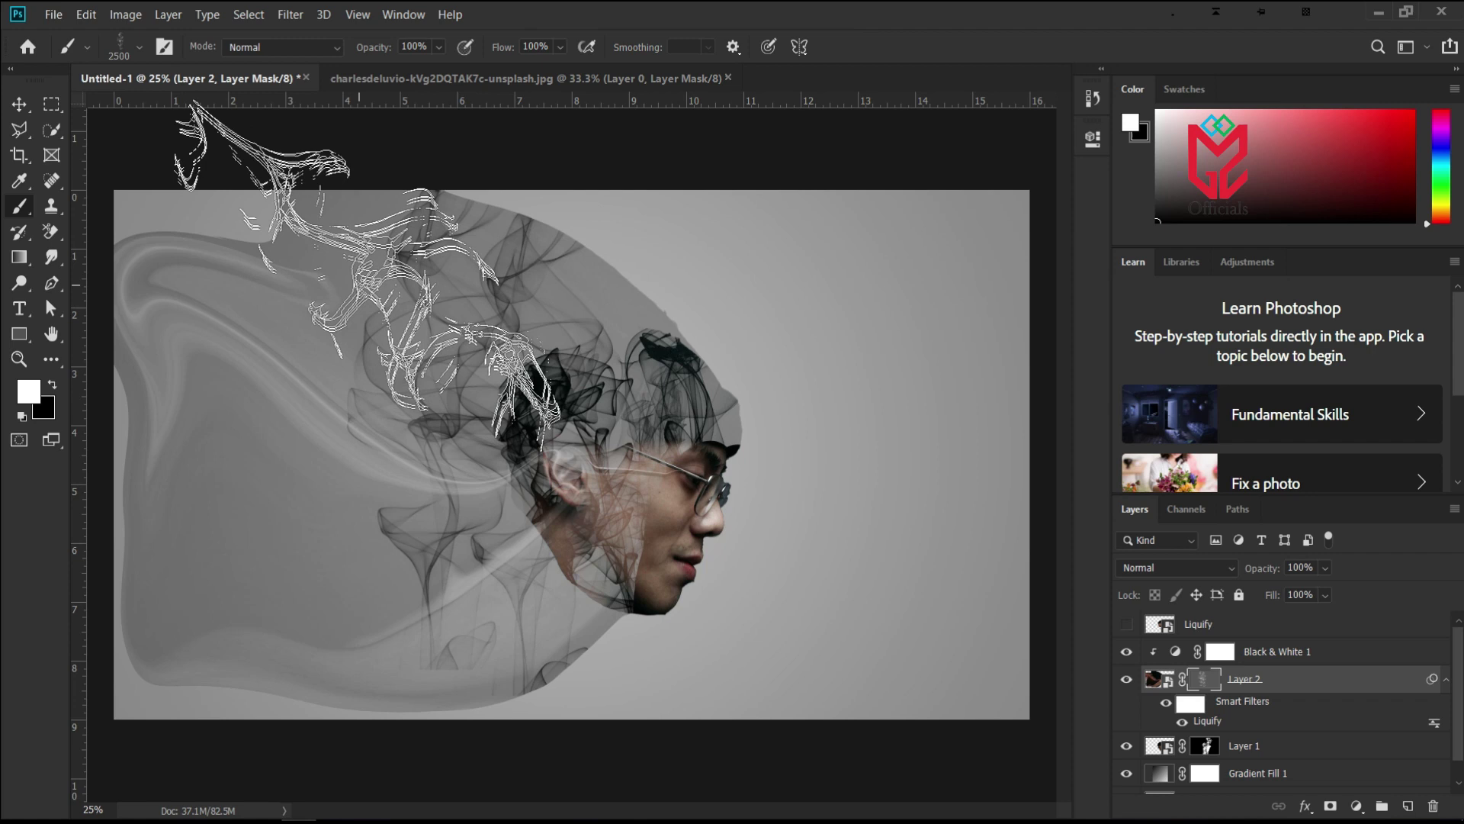
pyautogui.click(350, 228)
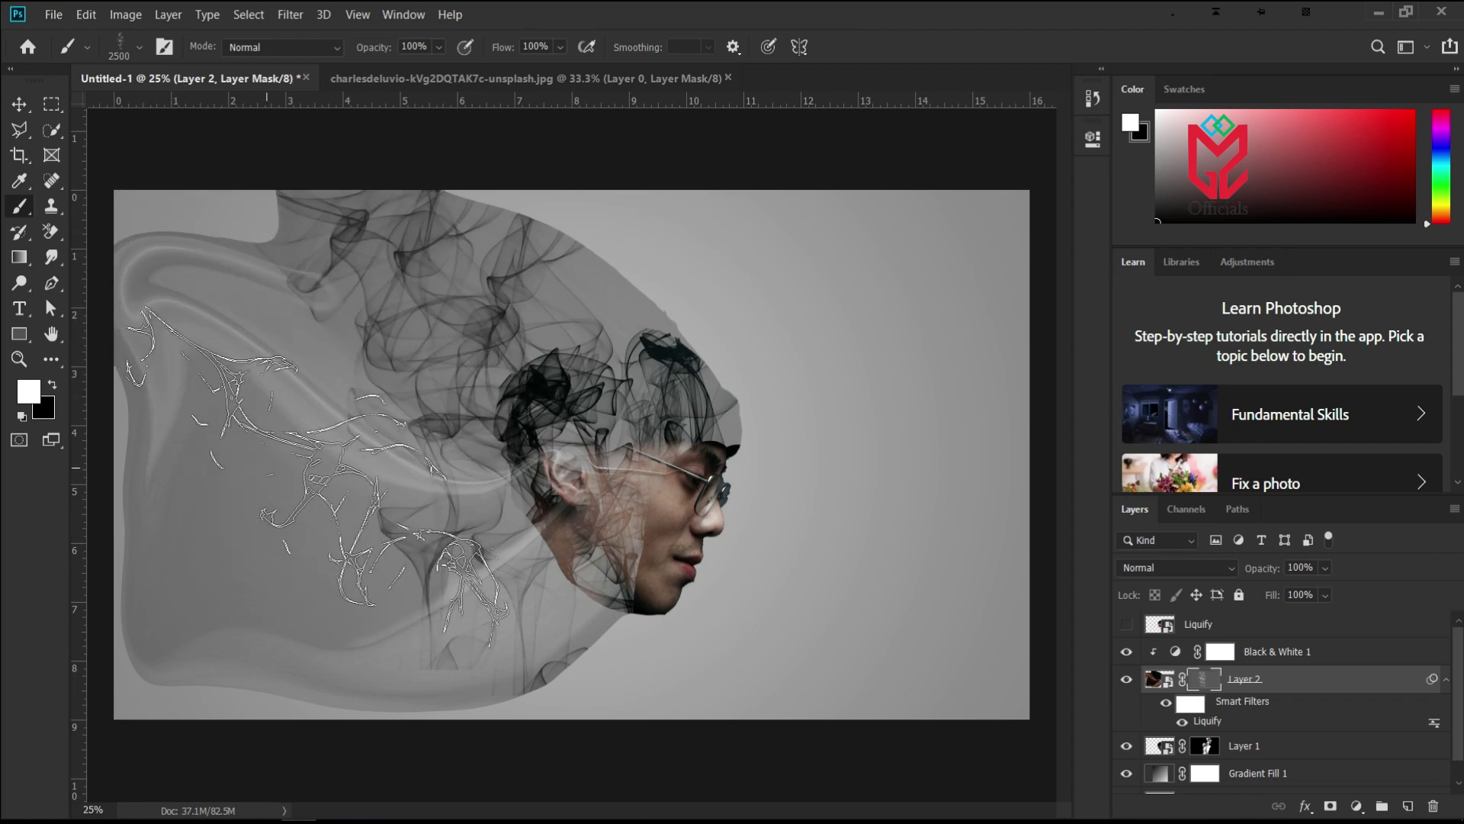
pyautogui.click(334, 445)
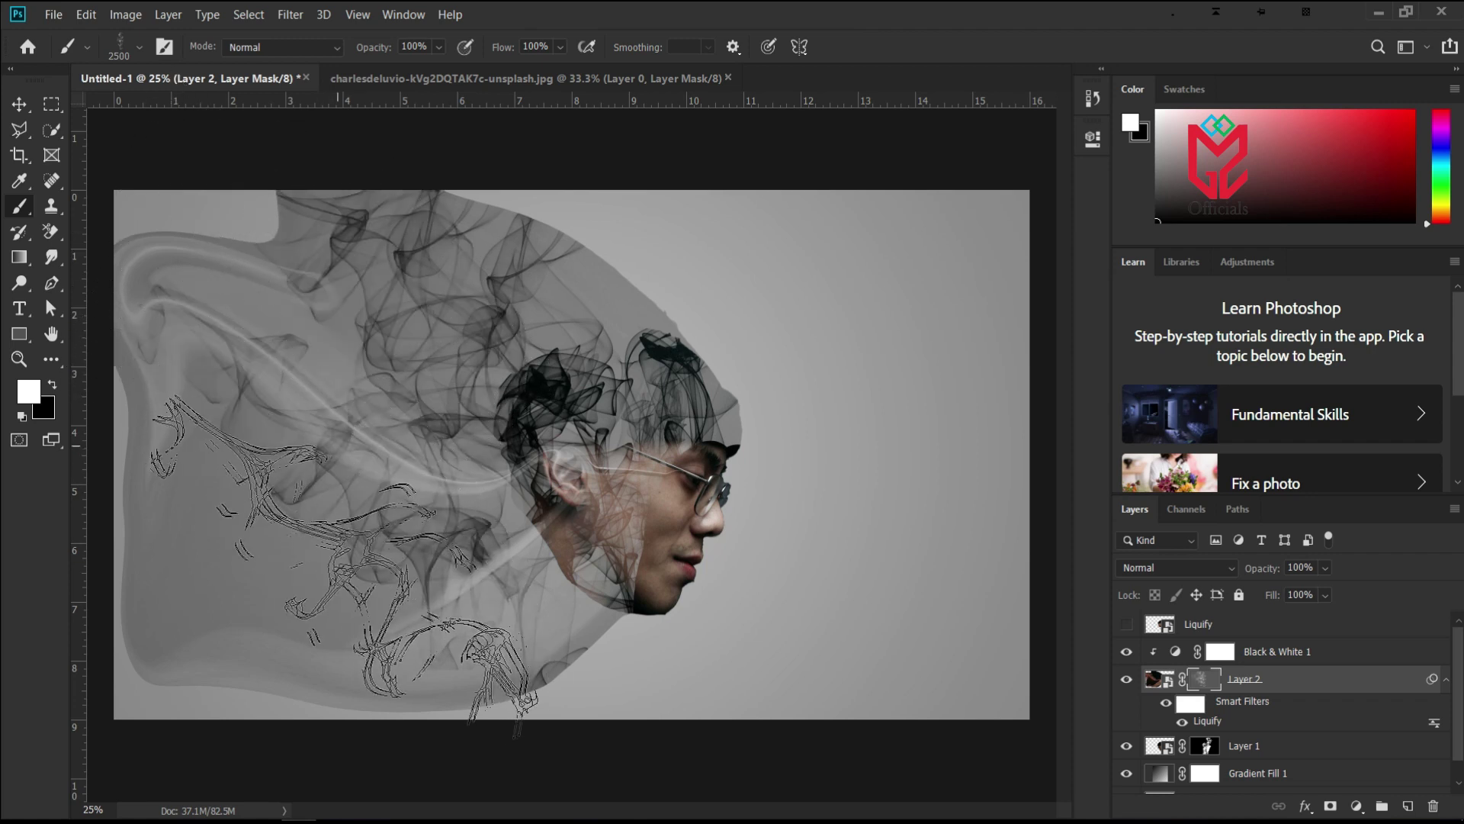
# - Turn the smoke brush tip back to nearly upright and stamp smoke side by side over the lower back of the stretched shape
pyautogui.rightClick(329, 569)
pyautogui.click(405, 390)
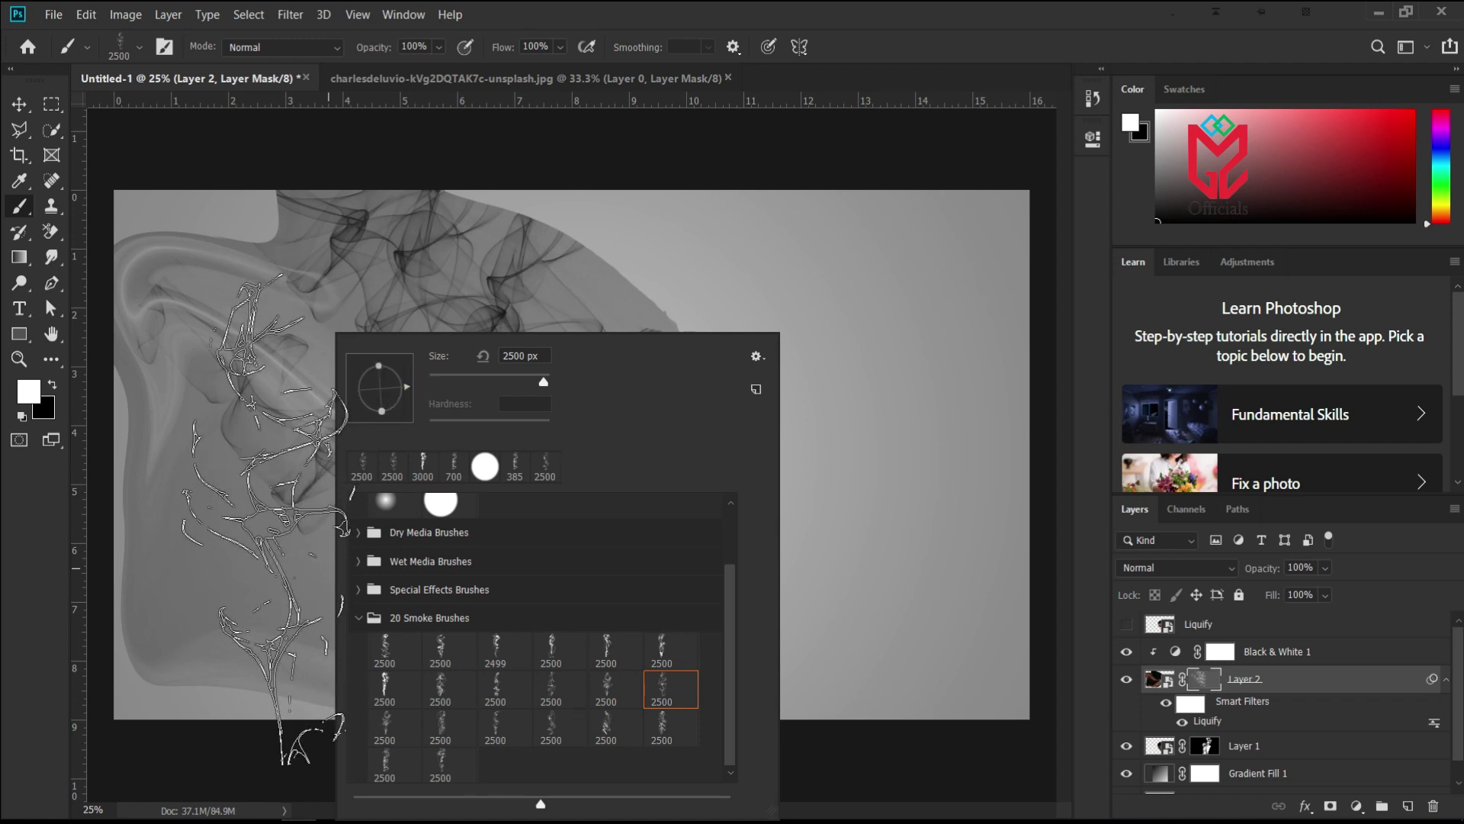
pyautogui.click(652, 261)
pyautogui.click(218, 587)
pyautogui.click(320, 588)
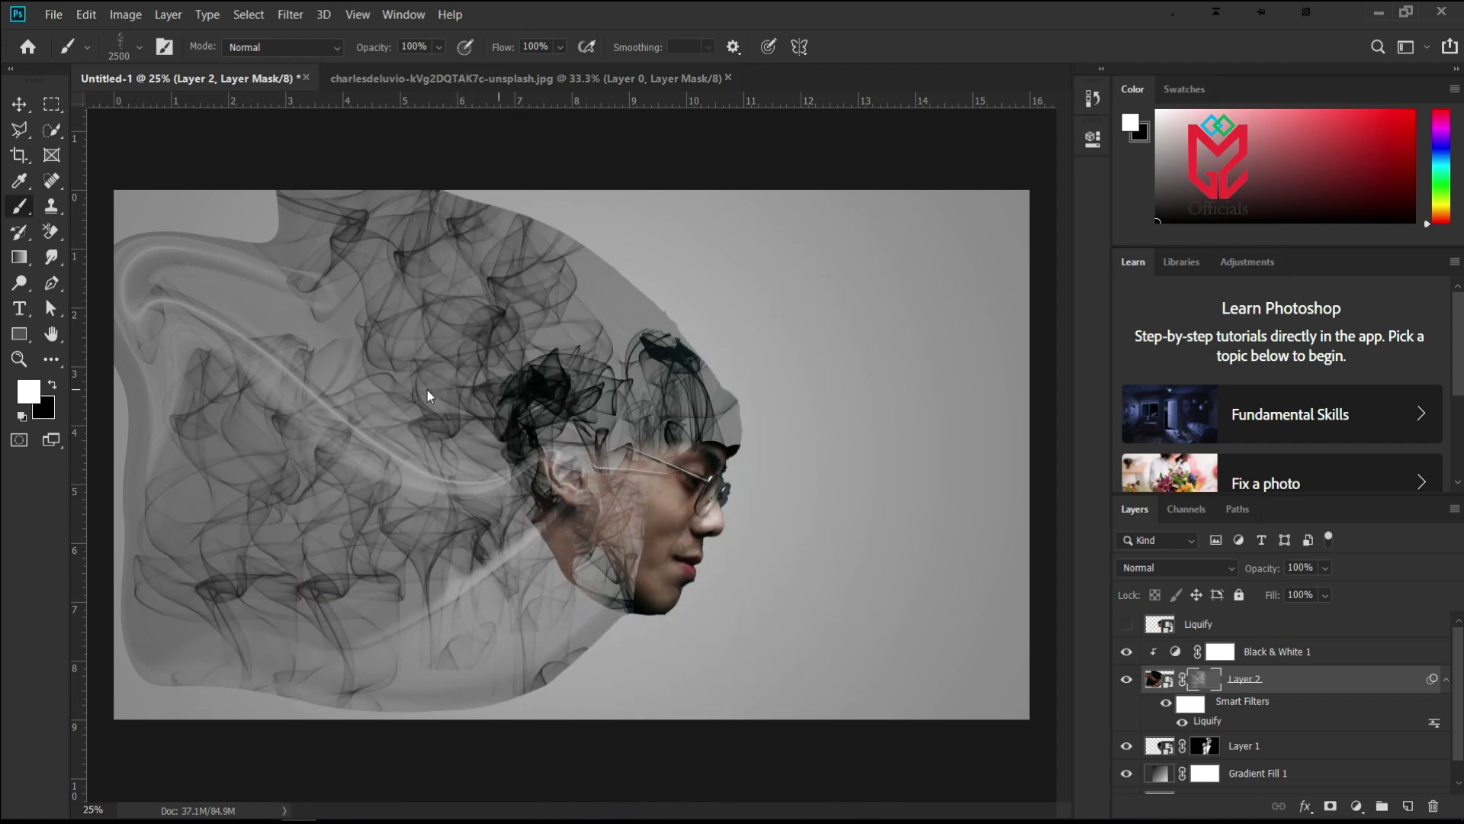
# - Adjust the smoke brush angle again and stamp denser smoke over the upper part of the stretched shape behind the hat
pyautogui.rightClick(457, 384)
pyautogui.click(494, 415)
pyautogui.click(327, 337)
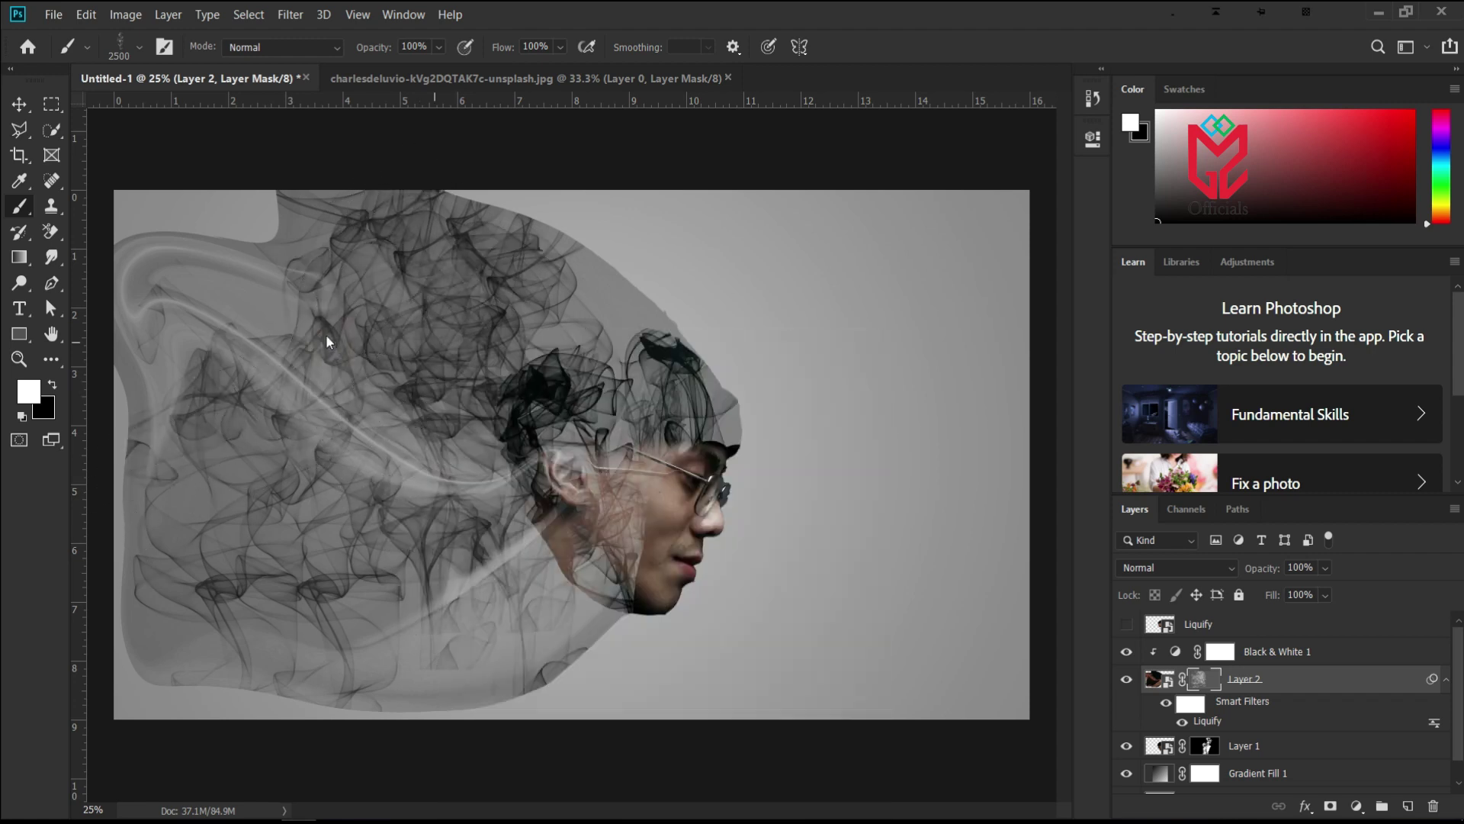
# - Stamp more smoke over the back of the head, the neck and the far back area with two other 2500 px smoke brushes
pyautogui.click(139, 47)
pyautogui.click(176, 413)
pyautogui.click(558, 421)
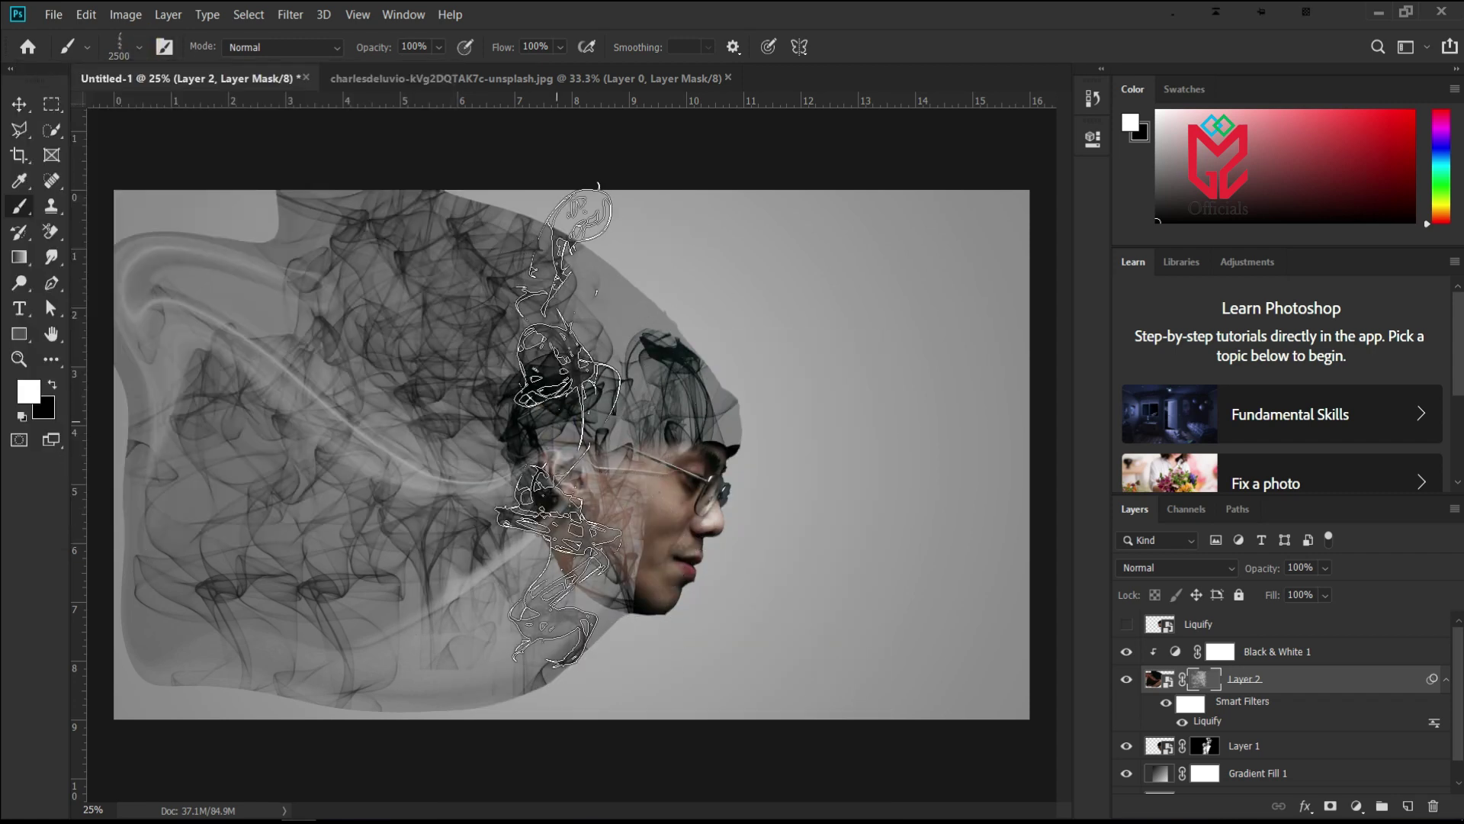
pyautogui.click(568, 603)
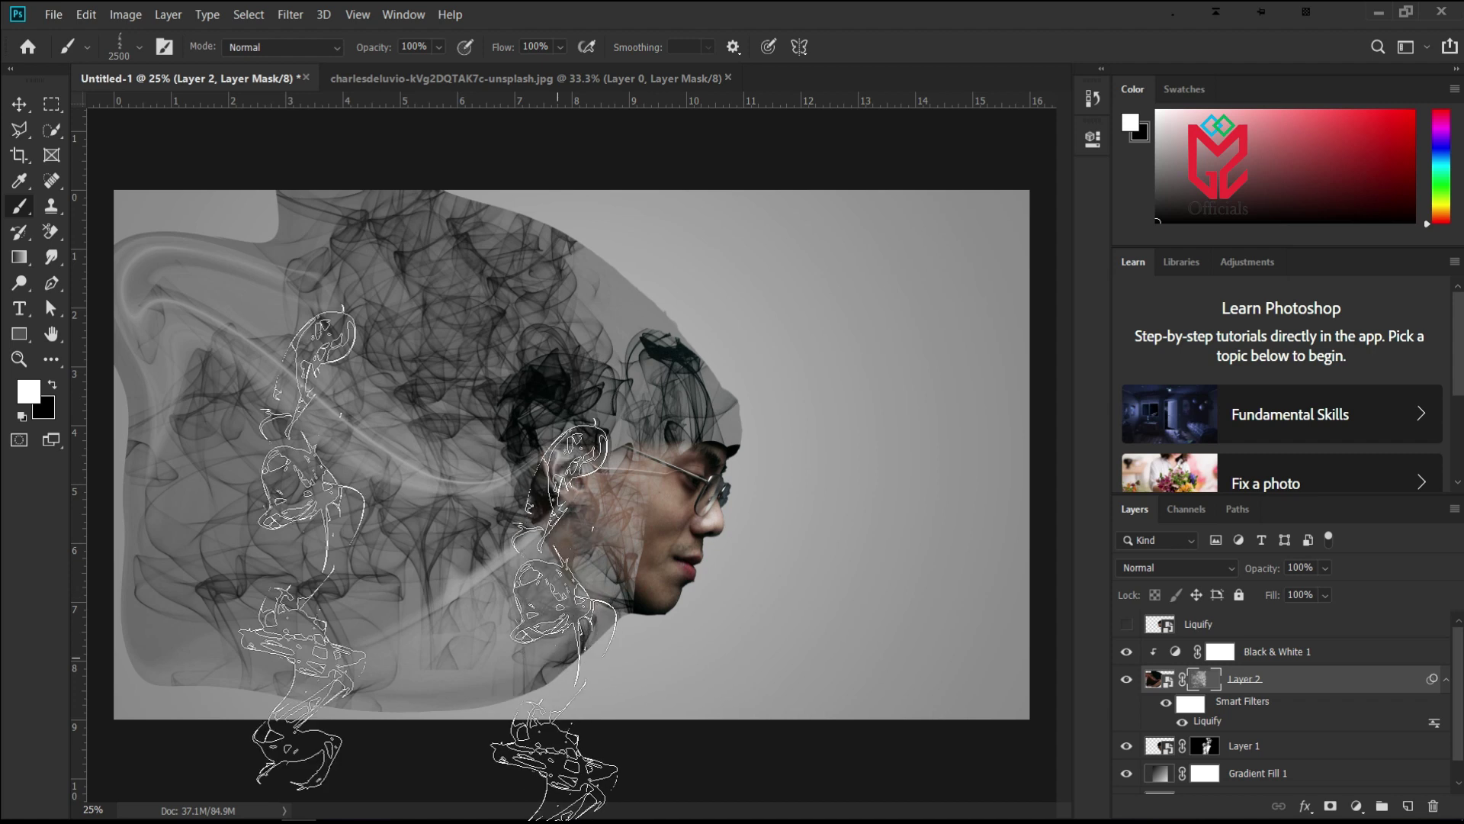
pyautogui.click(139, 48)
pyautogui.doubleClick(231, 458)
pyautogui.click(267, 303)
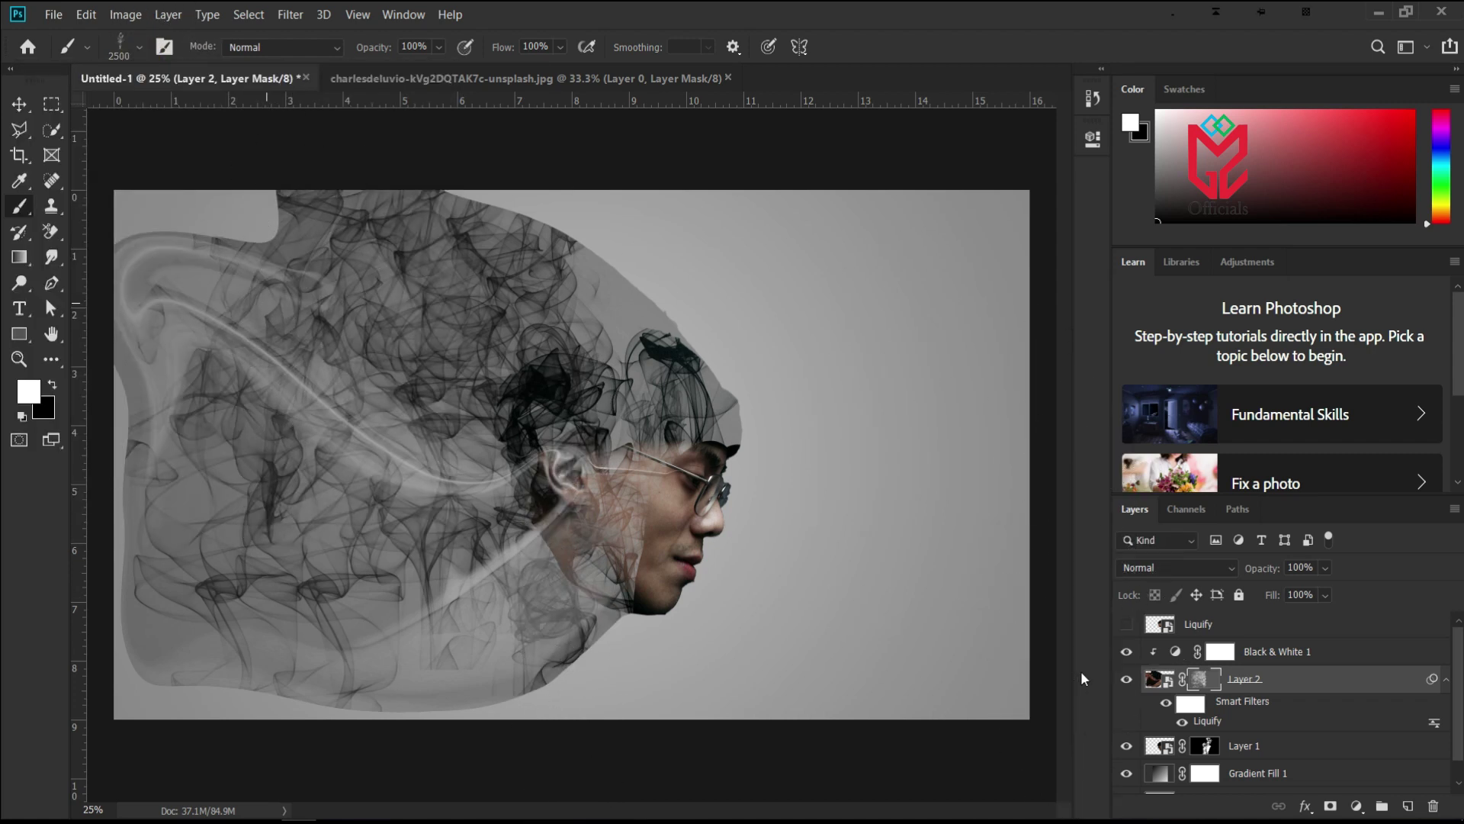
# - Restore the density of Layer 2's mask to 100% and reduce the layer's opacity to 75%
pyautogui.doubleClick(1212, 684)
pyautogui.moveTo(987, 279); pyautogui.dragTo(1067, 284)
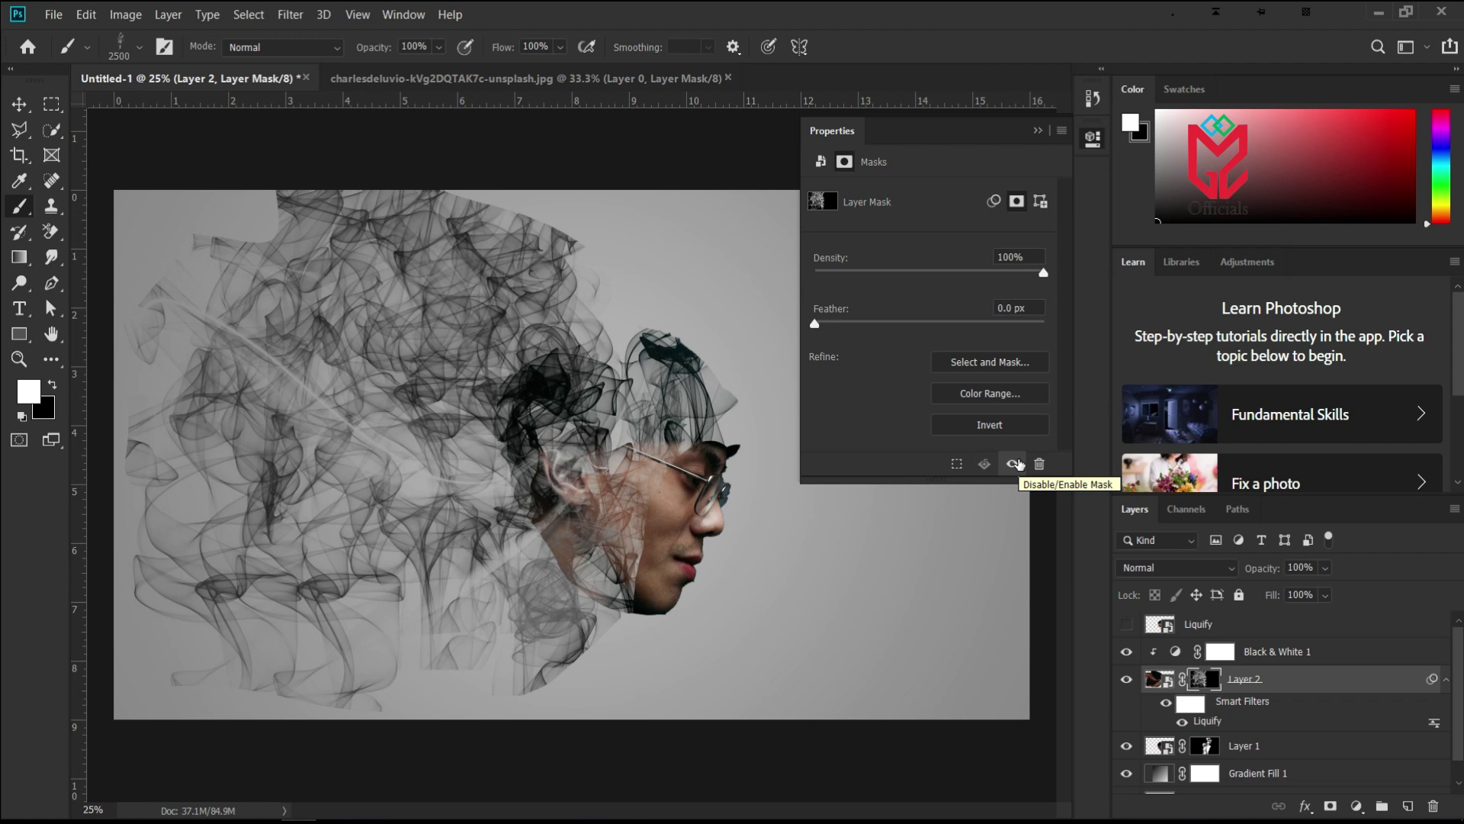
pyautogui.click(1037, 130)
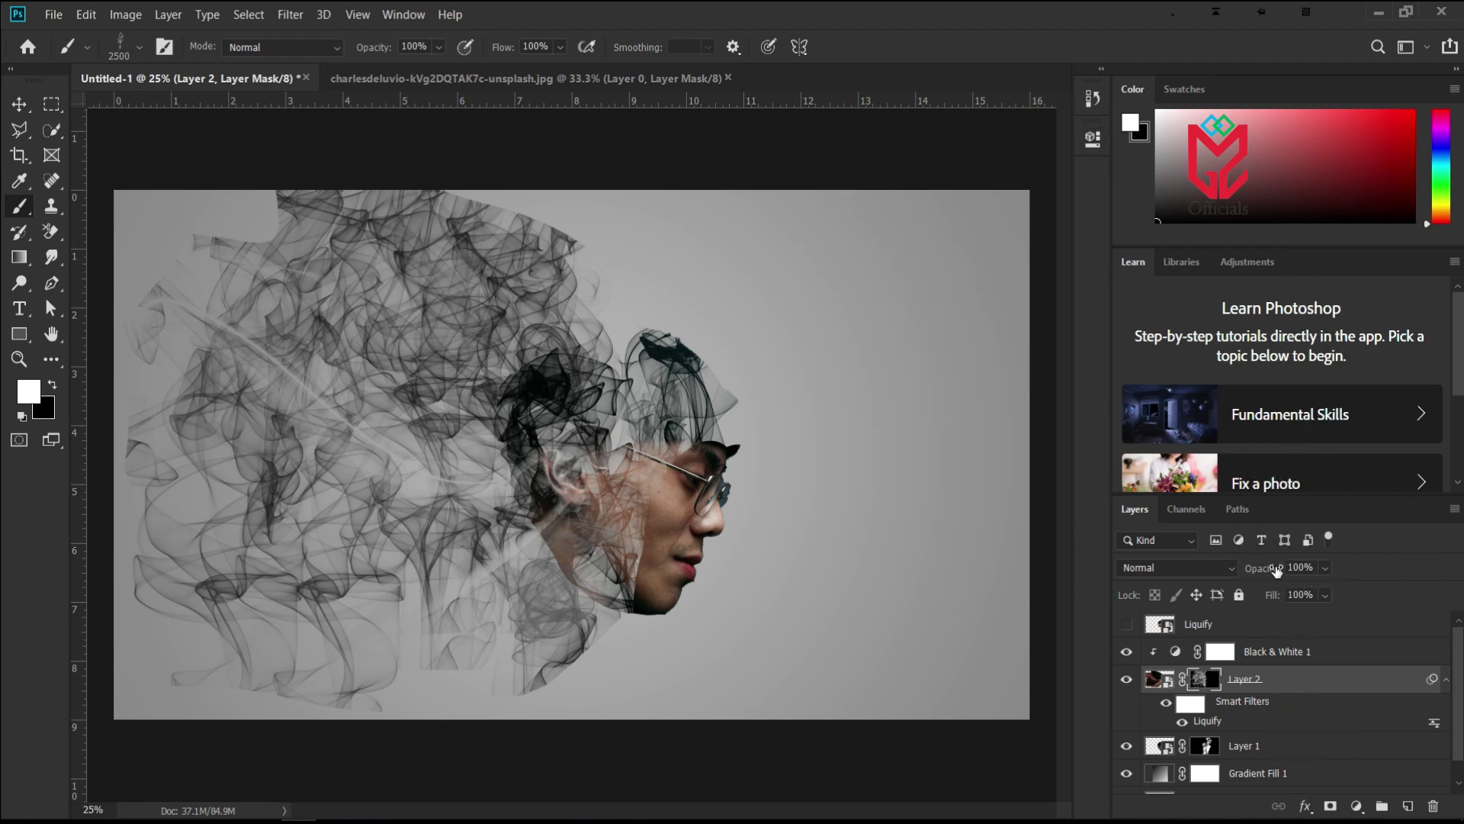
pyautogui.moveTo(1260, 574); pyautogui.dragTo(1251, 573)
pyautogui.click(1281, 652)
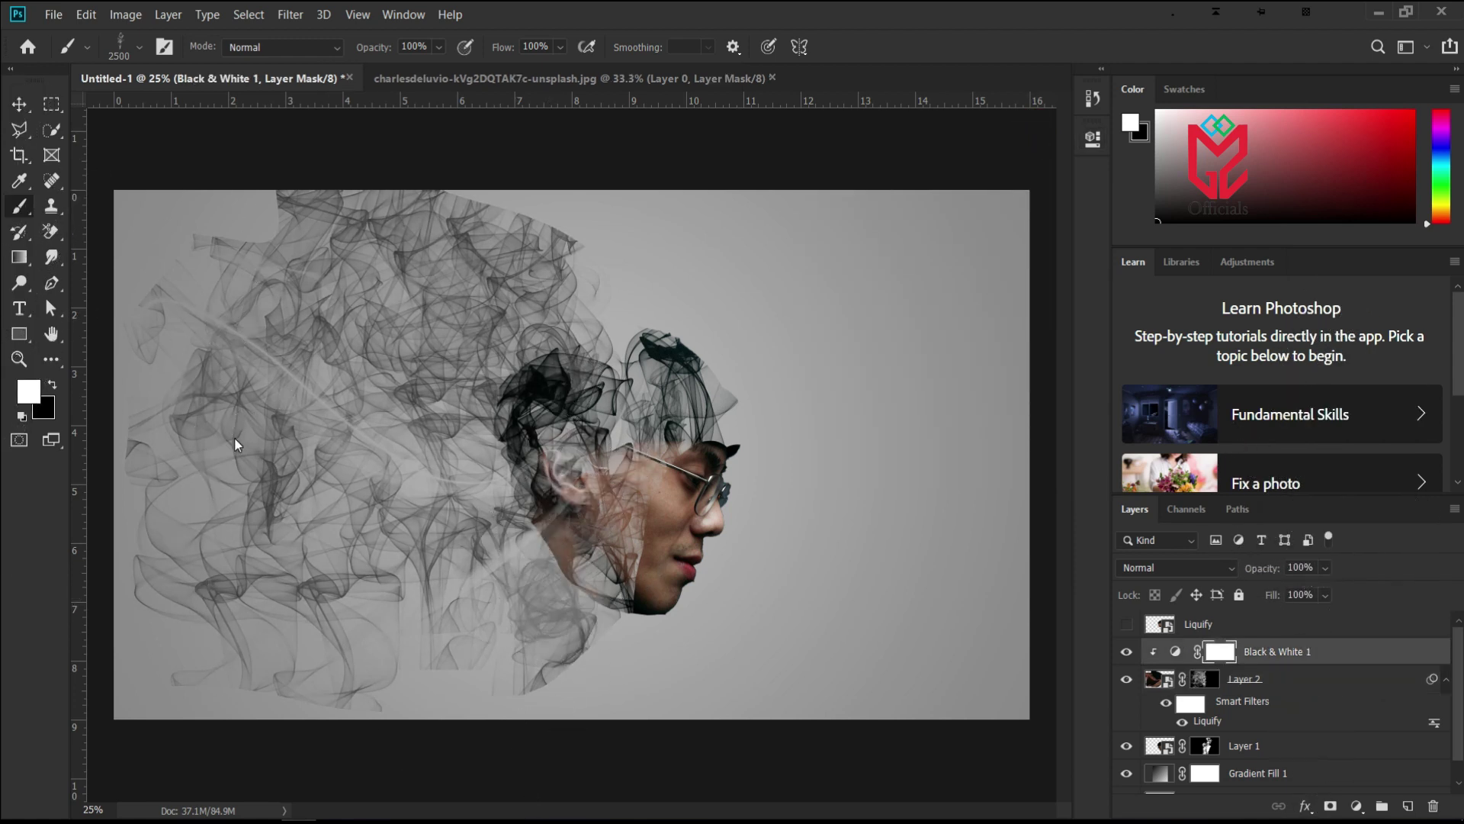
# - Fade the neck and the back of the head on Layer 1's mask with a black soft round brush, 1100 px at 0% hardness
pyautogui.click(1206, 747)
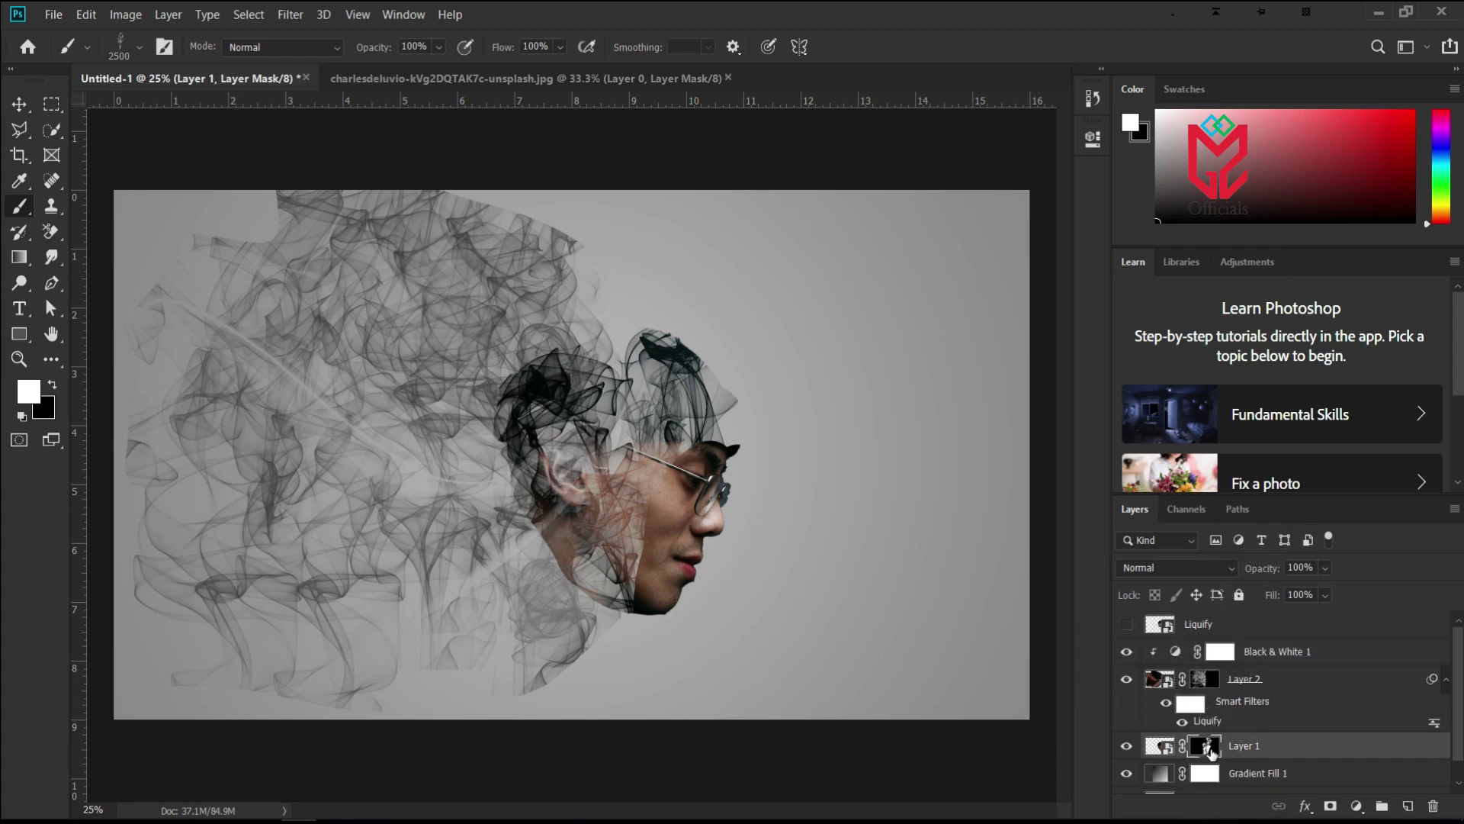
pyautogui.click(573, 581)
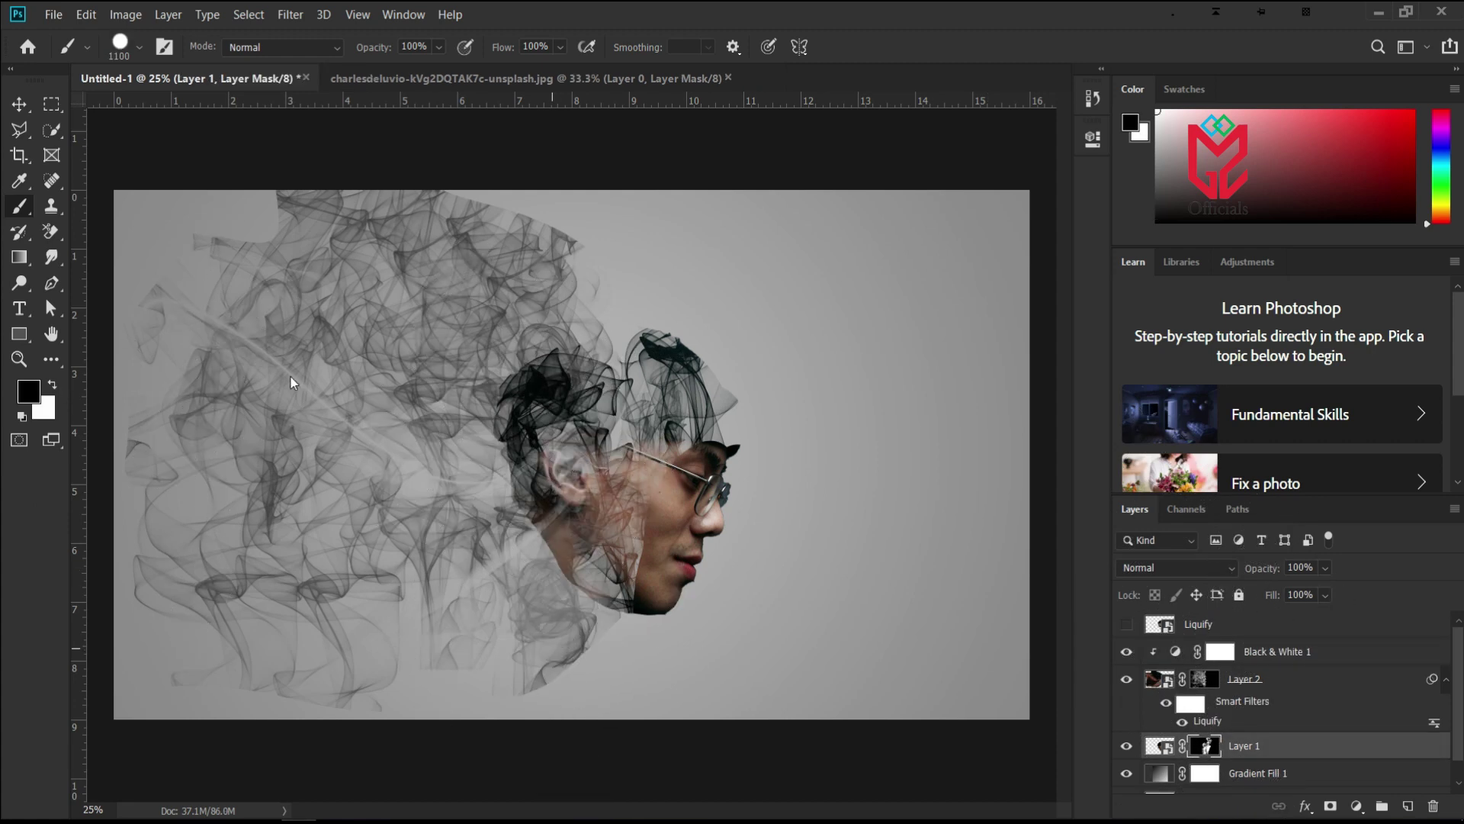
pyautogui.click(140, 47)
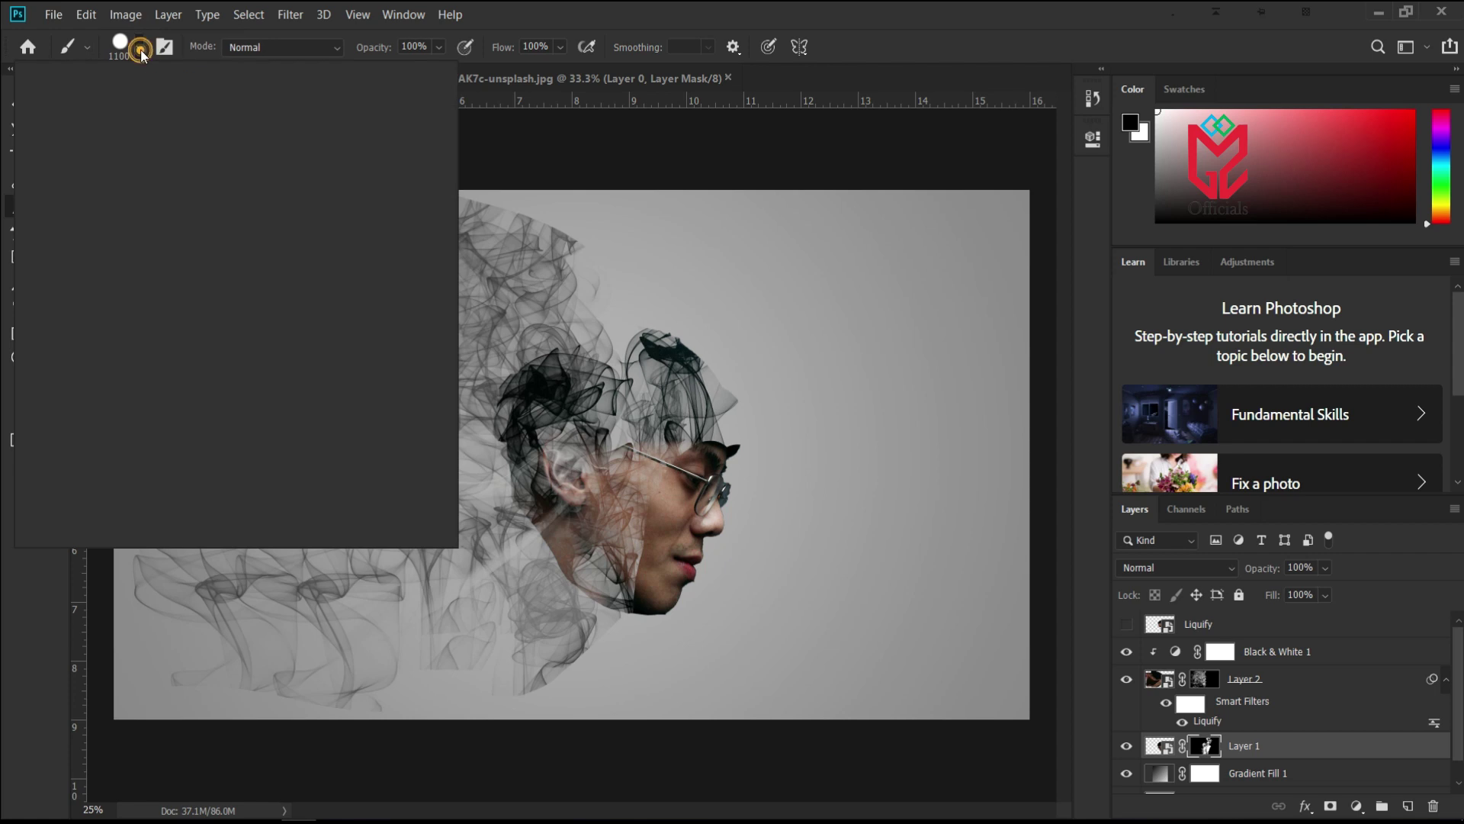
pyautogui.click(59, 242)
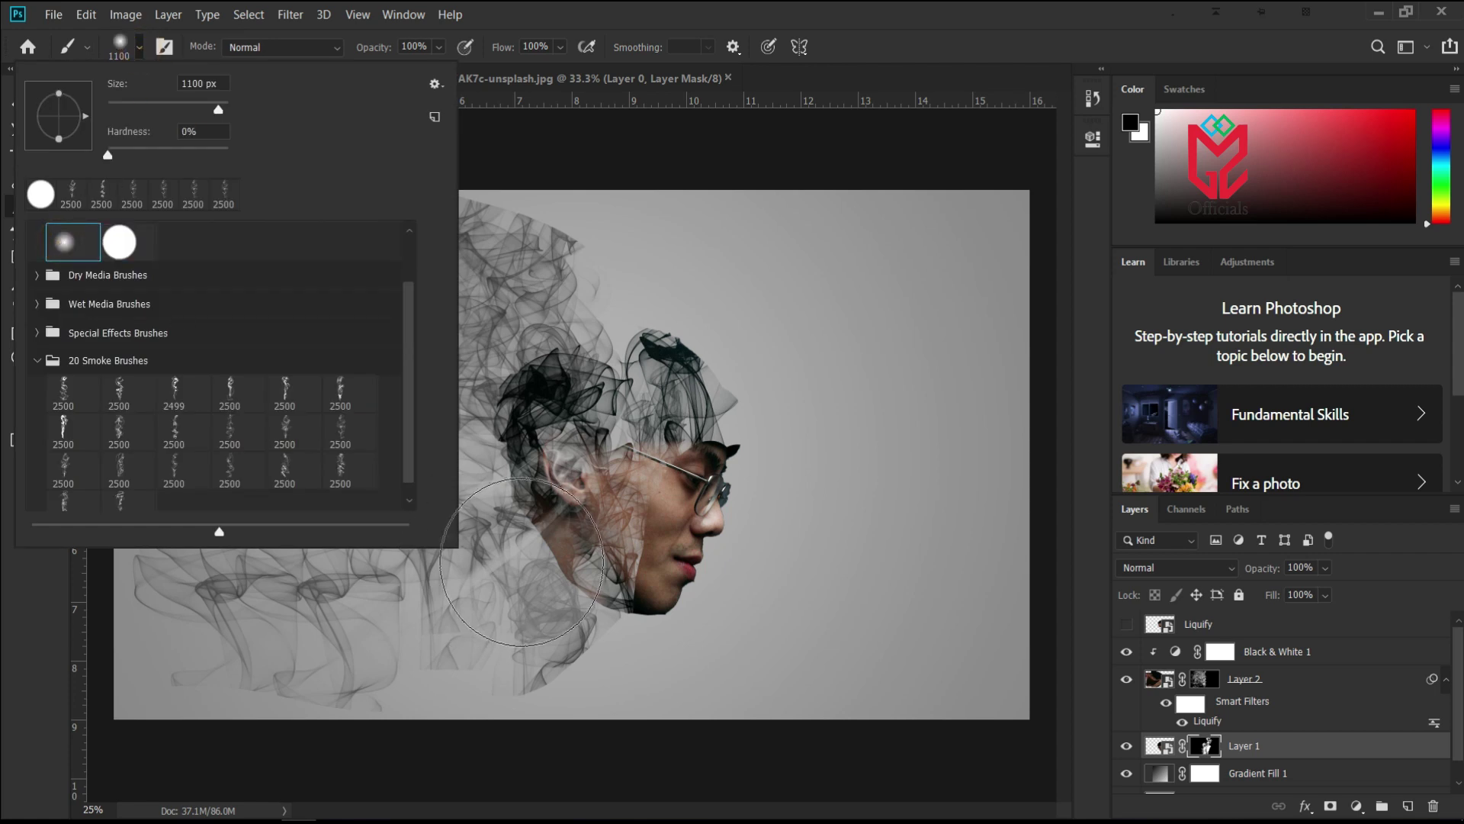
pyautogui.click(557, 485)
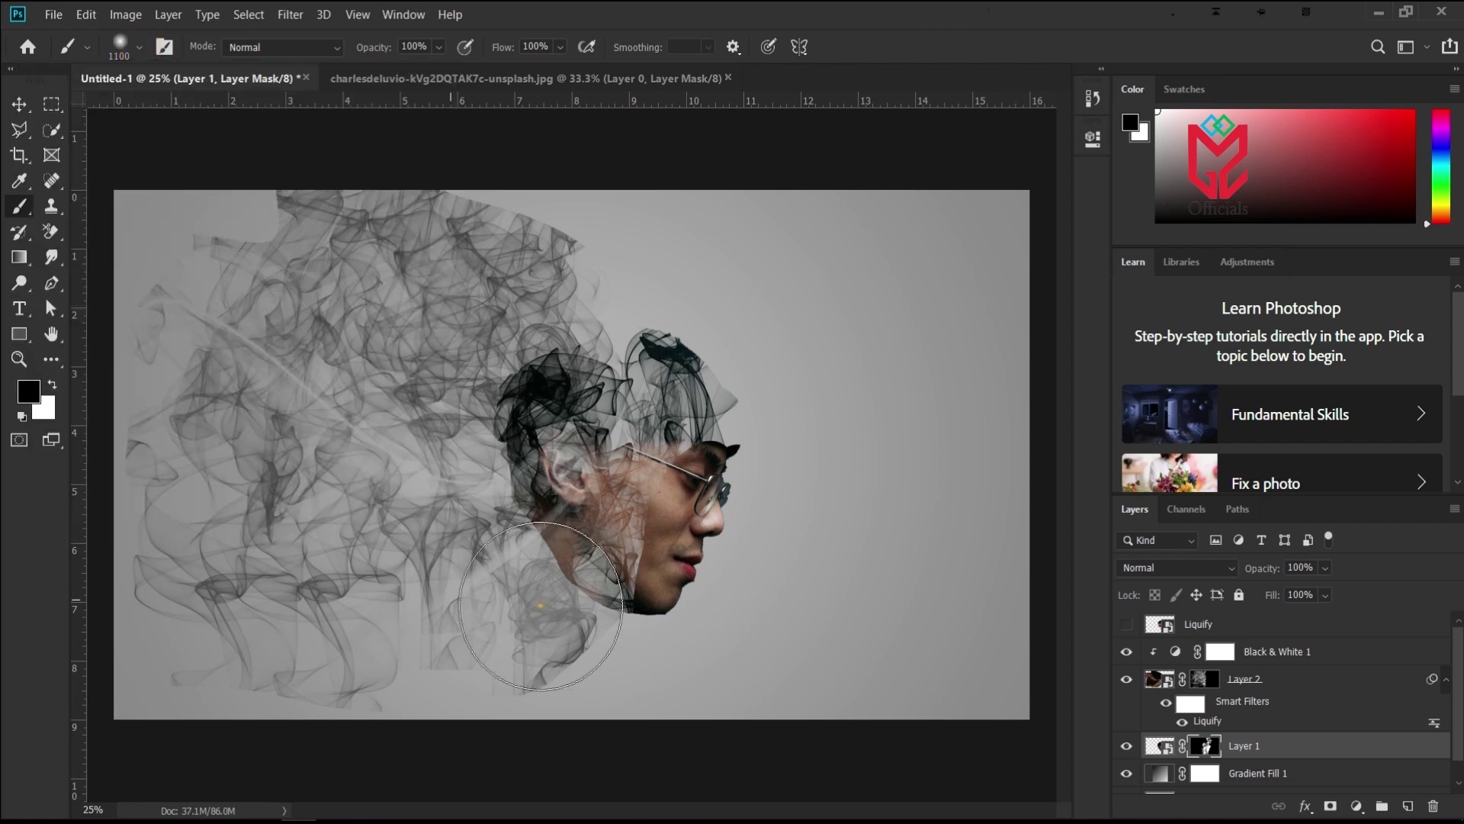
pyautogui.moveTo(540, 608); pyautogui.dragTo(505, 495)
pyautogui.click(506, 473)
pyautogui.click(523, 406)
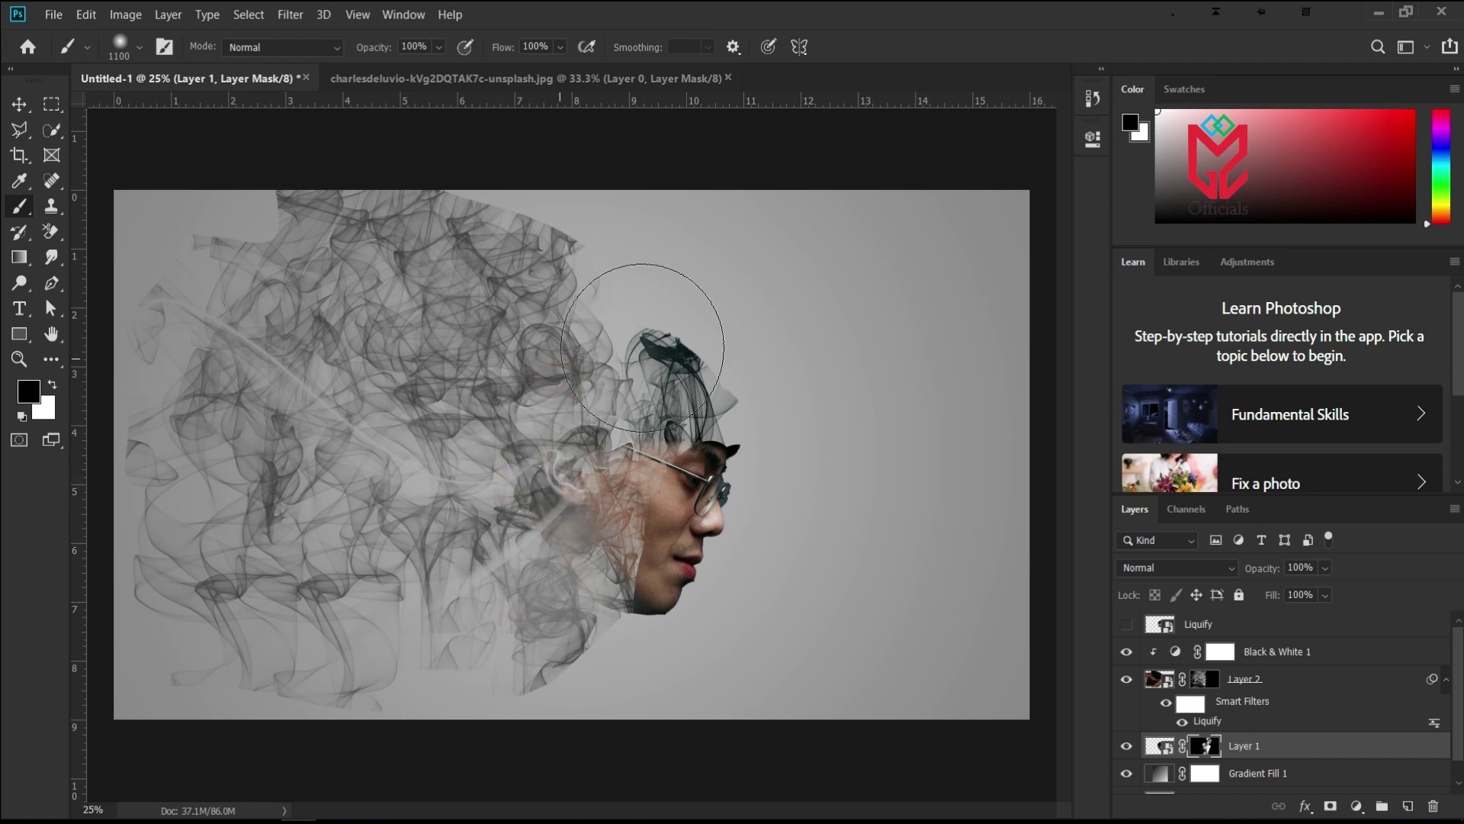
# - Fade the top of the hat on Layer 1's mask and soften the outer smoke edges on Layer 2's mask with the black brush
pyautogui.click(663, 338)
pyautogui.hotkey('alt', ']')
pyautogui.hotkey('ctrl', '-')
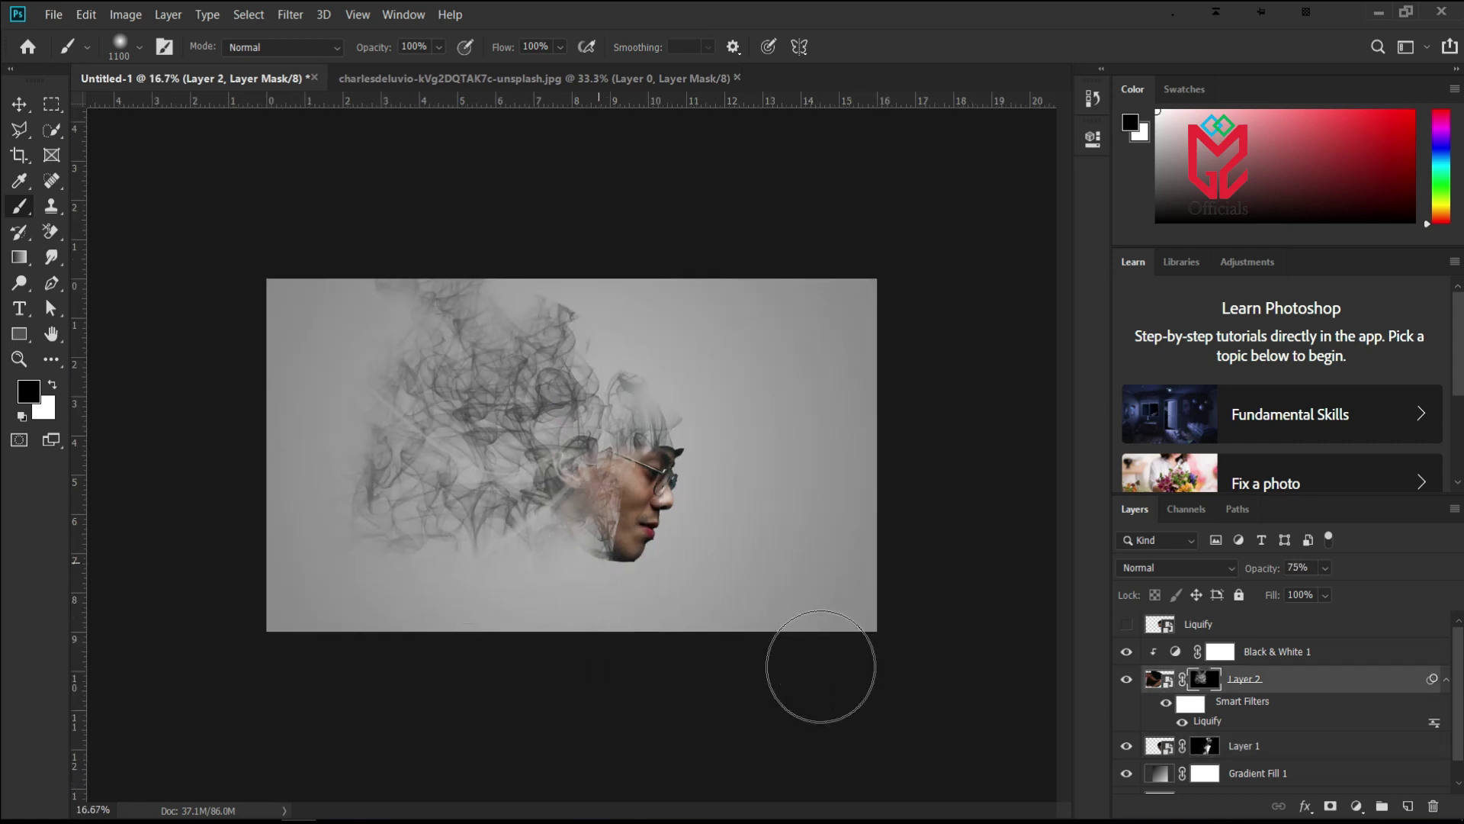
# - Release the Black & White 1 adjustment from its clipping so it affects all layers below, and duplicate Layer 2
pyautogui.keyDown('alt'); pyautogui.click(1262, 658); pyautogui.keyUp('alt')
pyautogui.click(1275, 681)
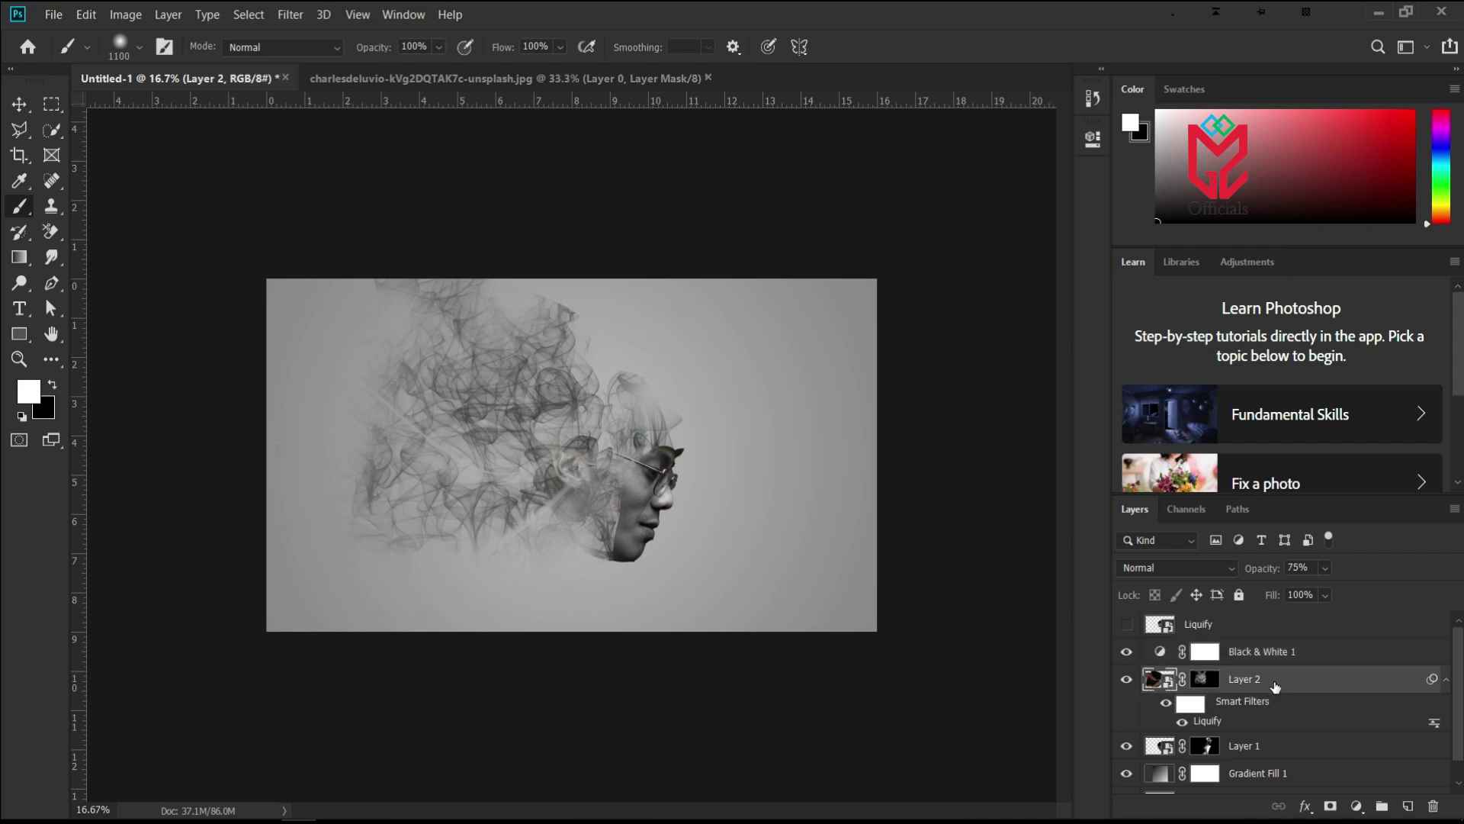
pyautogui.hotkey('ctrl', 'j')
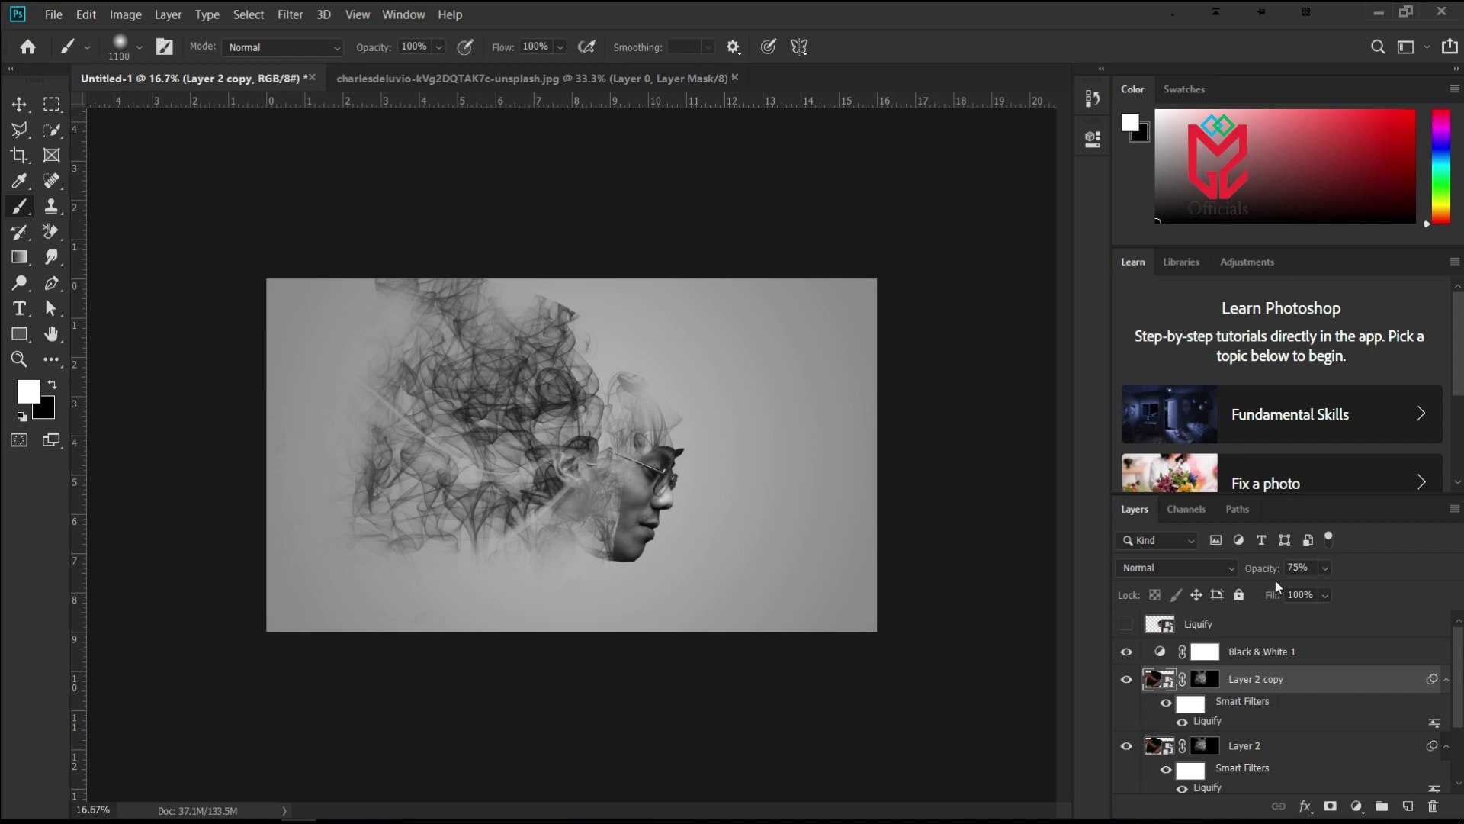
# - Set the opacity of Layer 2 copy to 45%
pyautogui.moveTo(1233, 571); pyautogui.dragTo(1235, 572)
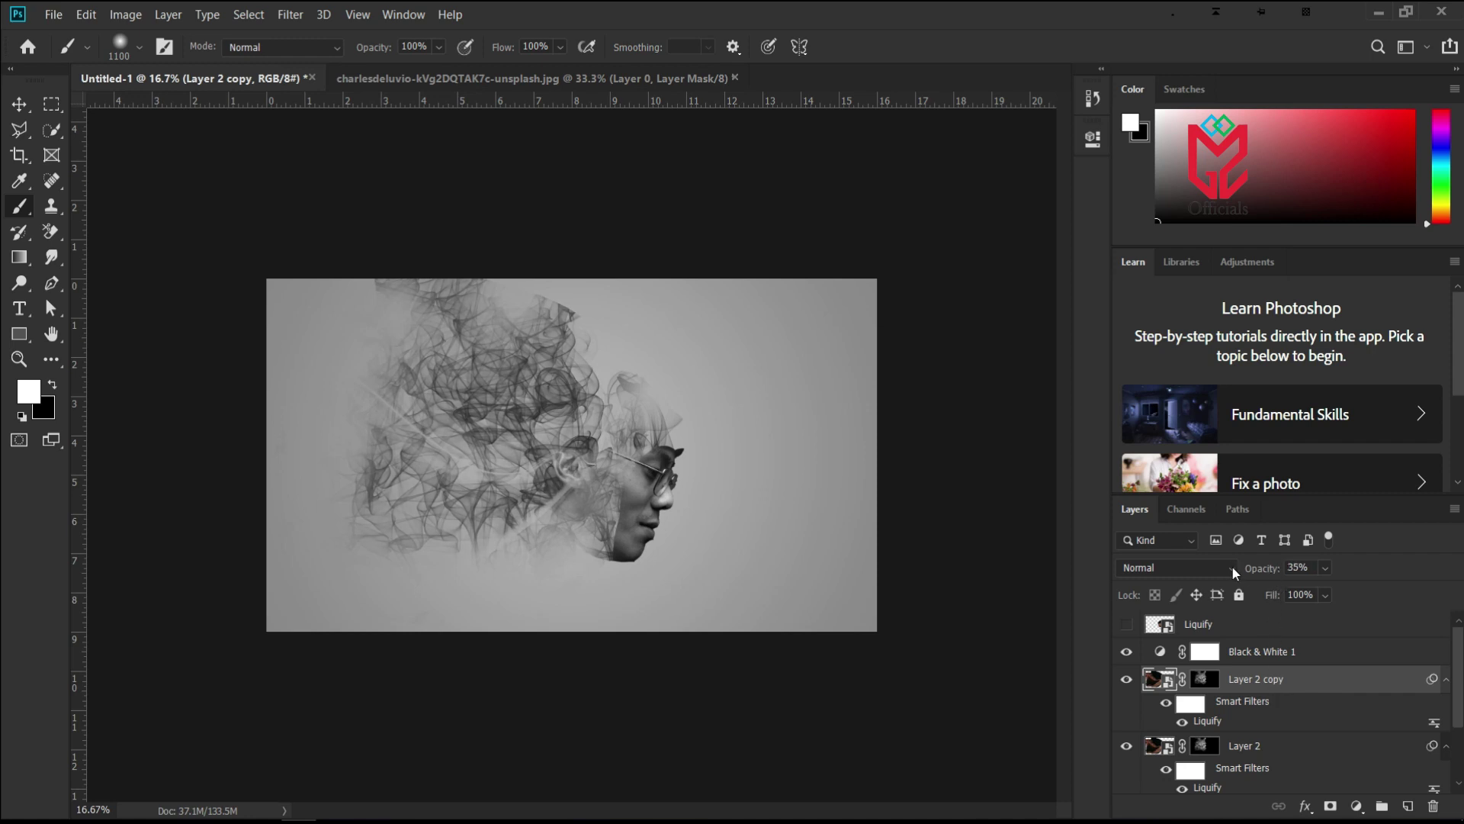
pyautogui.moveTo(1249, 570)
pyautogui.mouseDown()
pyautogui.moveTo(1278, 570)
pyautogui.moveTo(1245, 571)
pyautogui.mouseUp()
pyautogui.scroll(-3, 1171, 732)
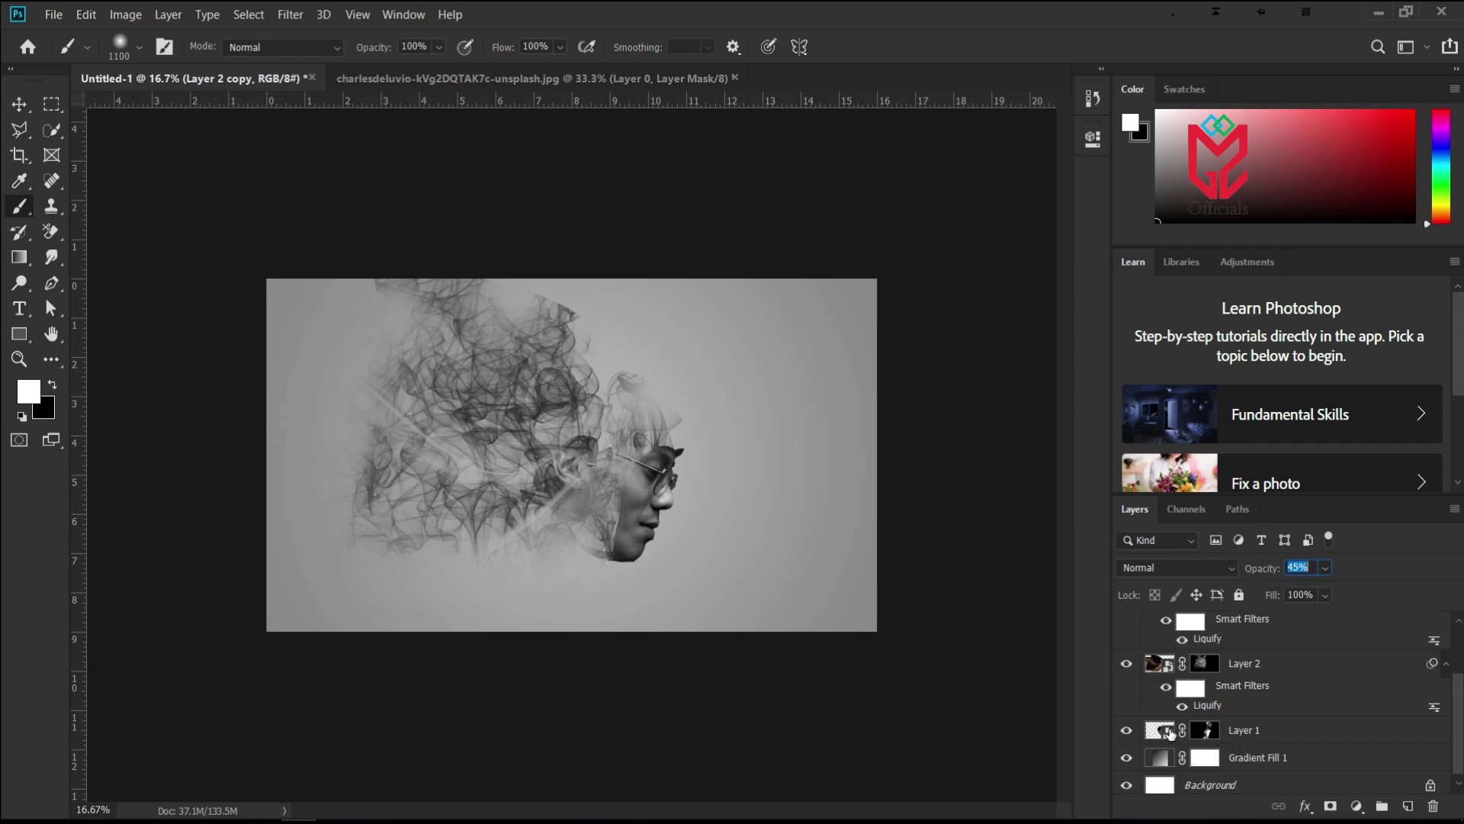
pyautogui.scroll(3, 1171, 734)
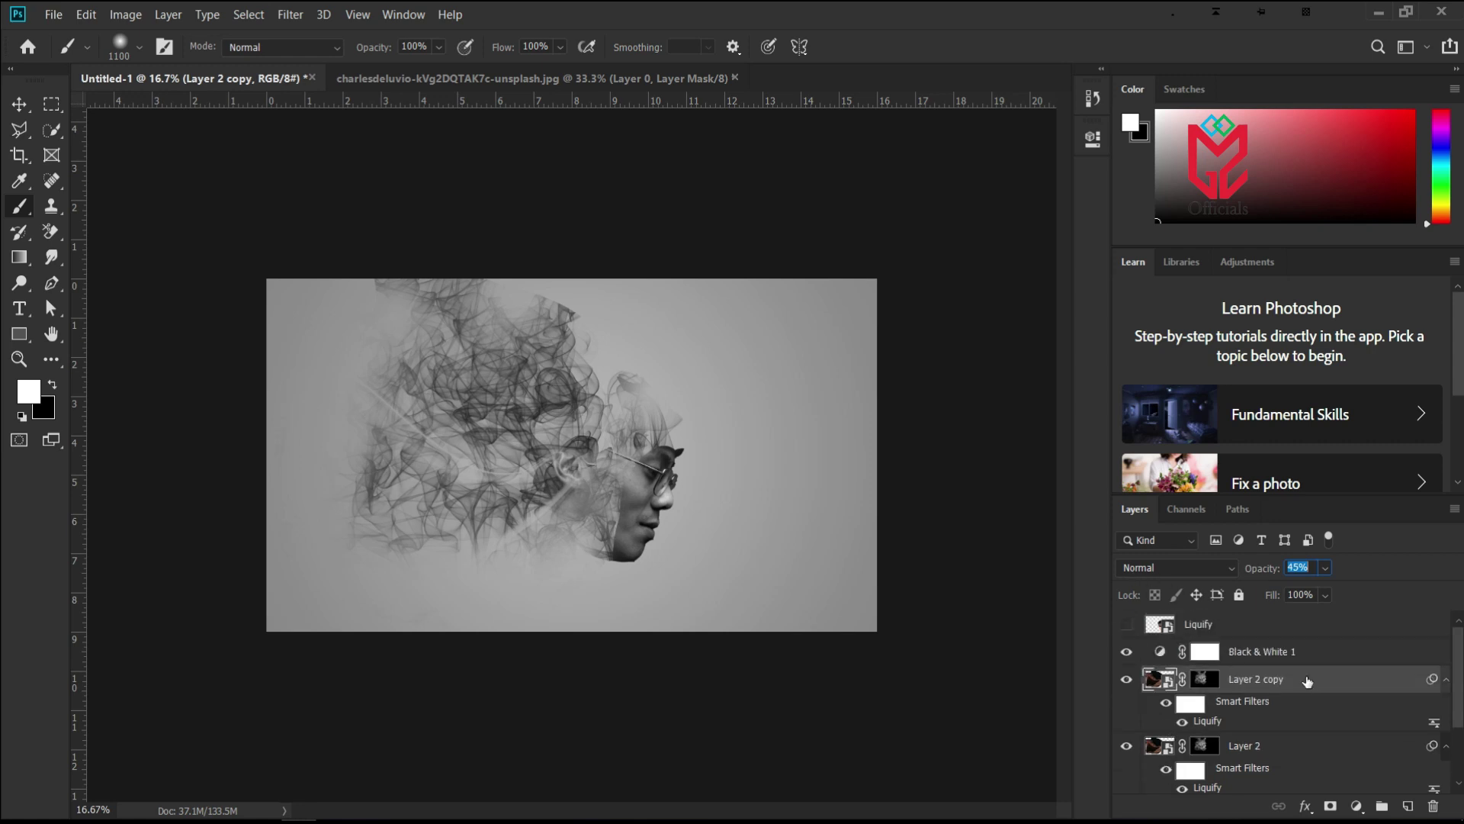
# - Toggle the visibility of the Black & White 1 adjustment to compare the portrait in colour and in black and white
pyautogui.click(1127, 653)
pyautogui.click(1127, 653)
pyautogui.click(1128, 653)
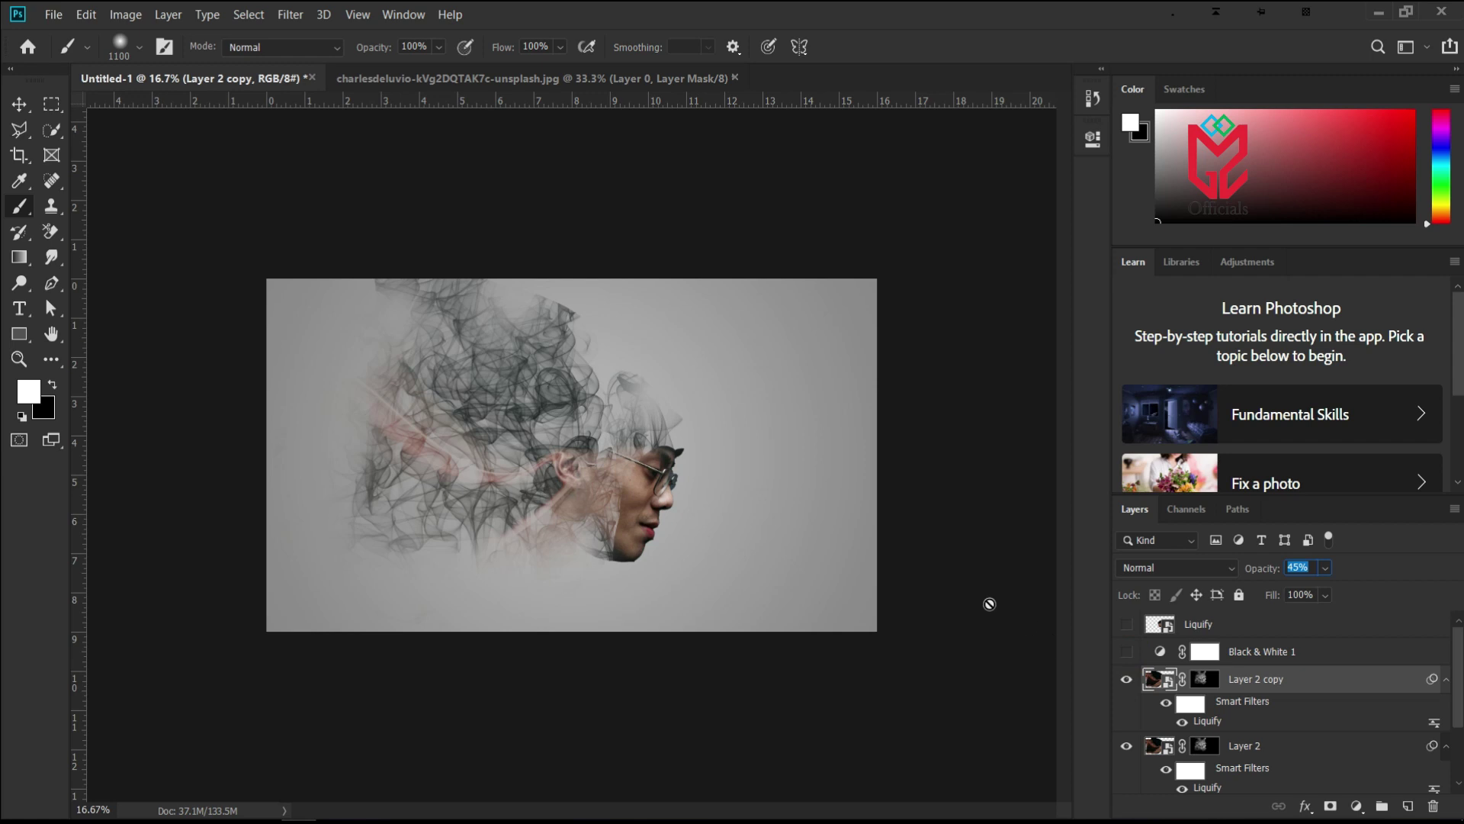